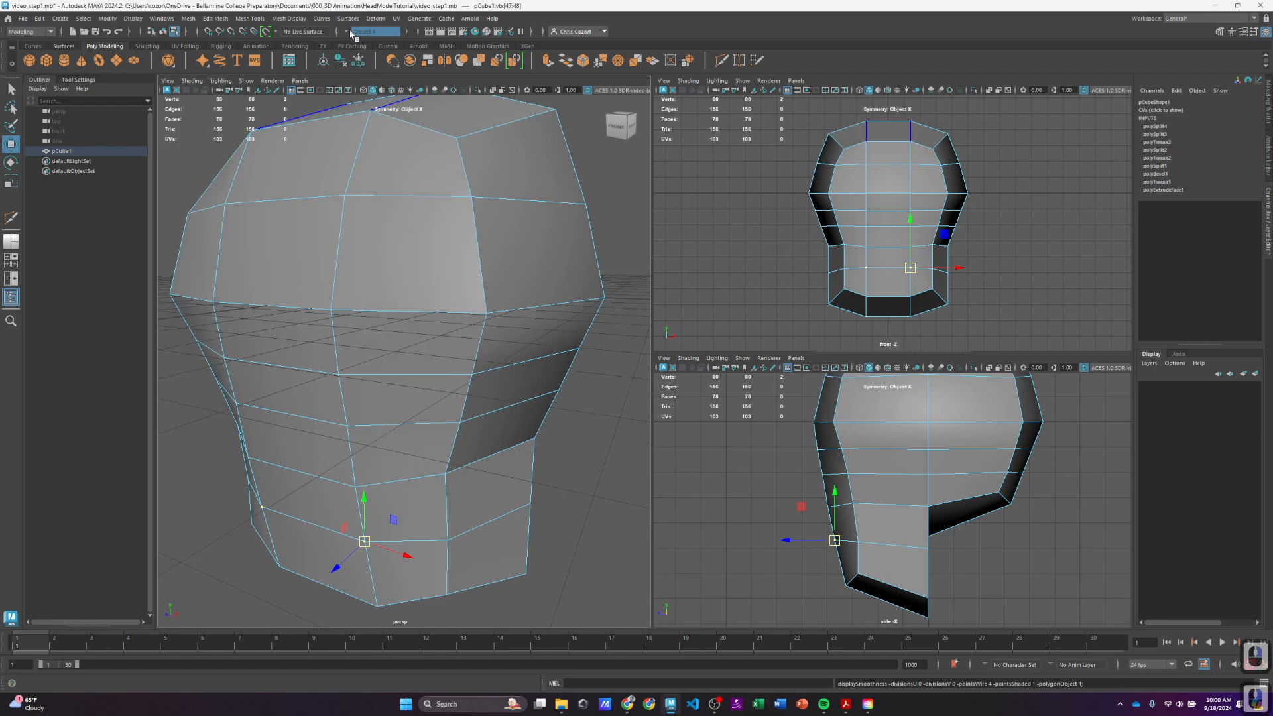
Select three full horizontal edge loops around the head: one across the forehead and two just below the widest ring.
click(345, 35)
click(344, 34)
click(413, 191)
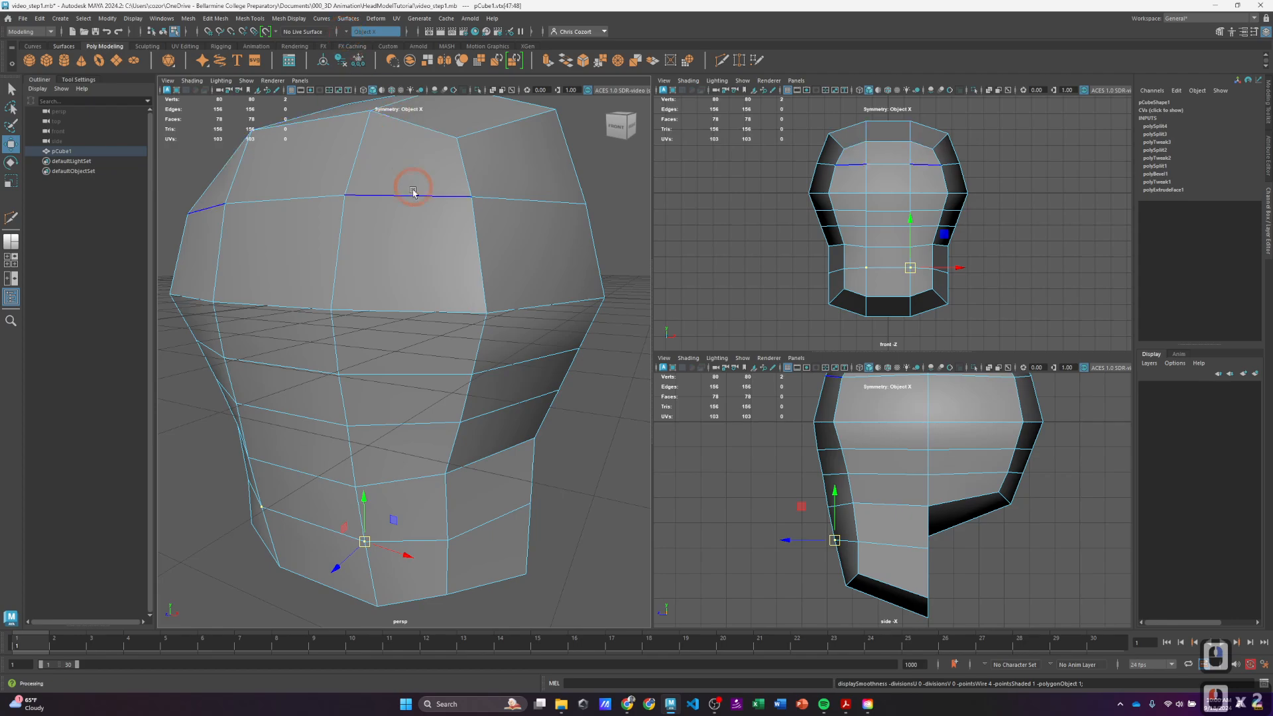
double_click(410, 191)
shift+double_click(397, 375)
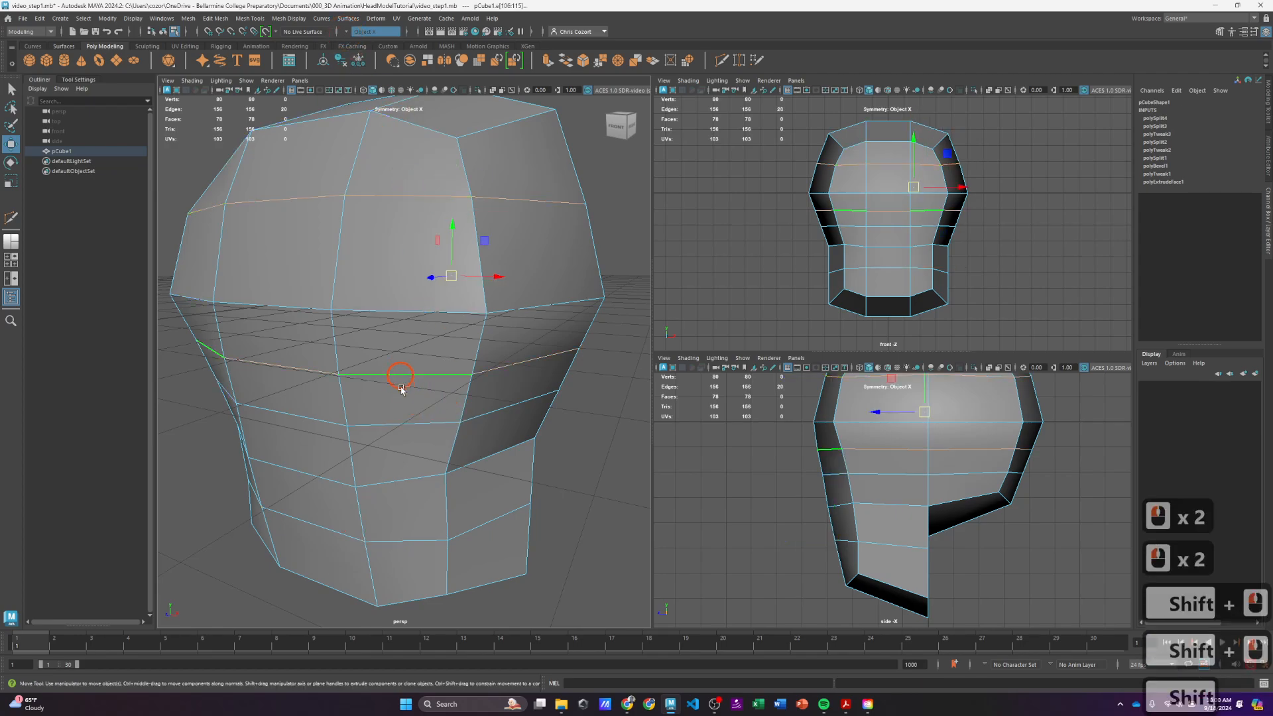
shift+double_click(405, 422)
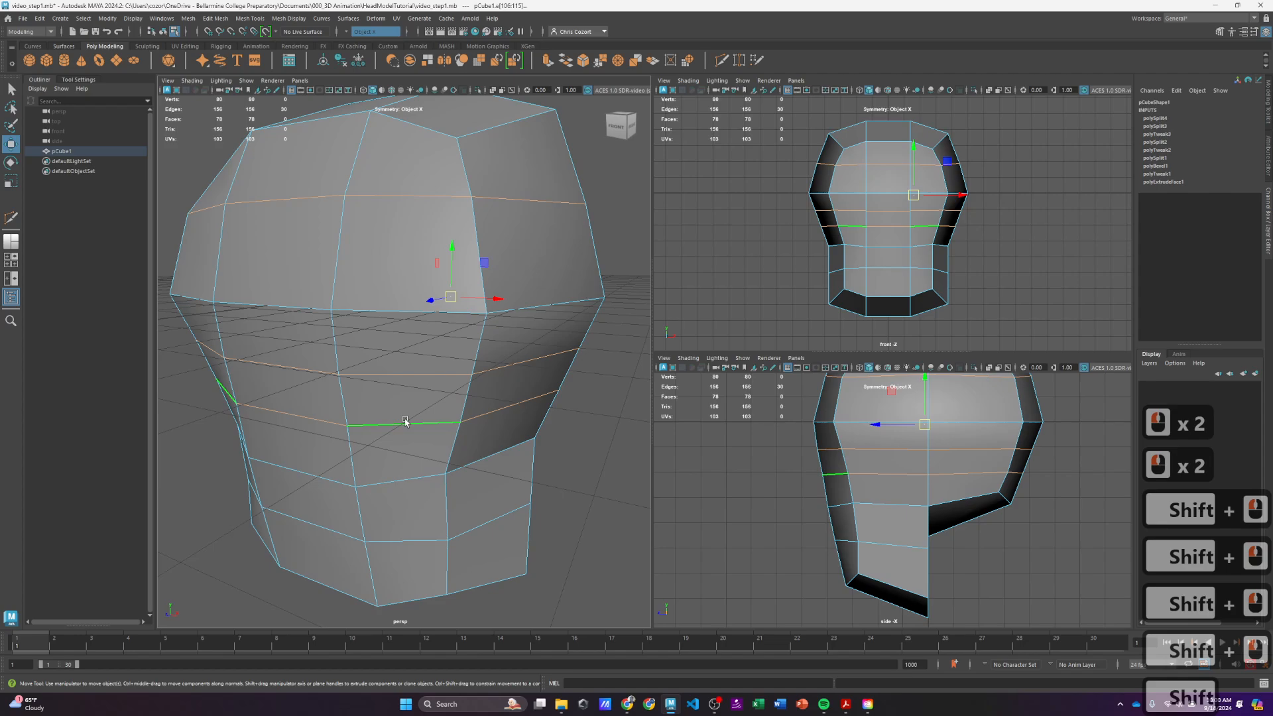
Replace the loop selection with adjoining forehead edges on the side and front, picked individually.
click(415, 157)
click(514, 204)
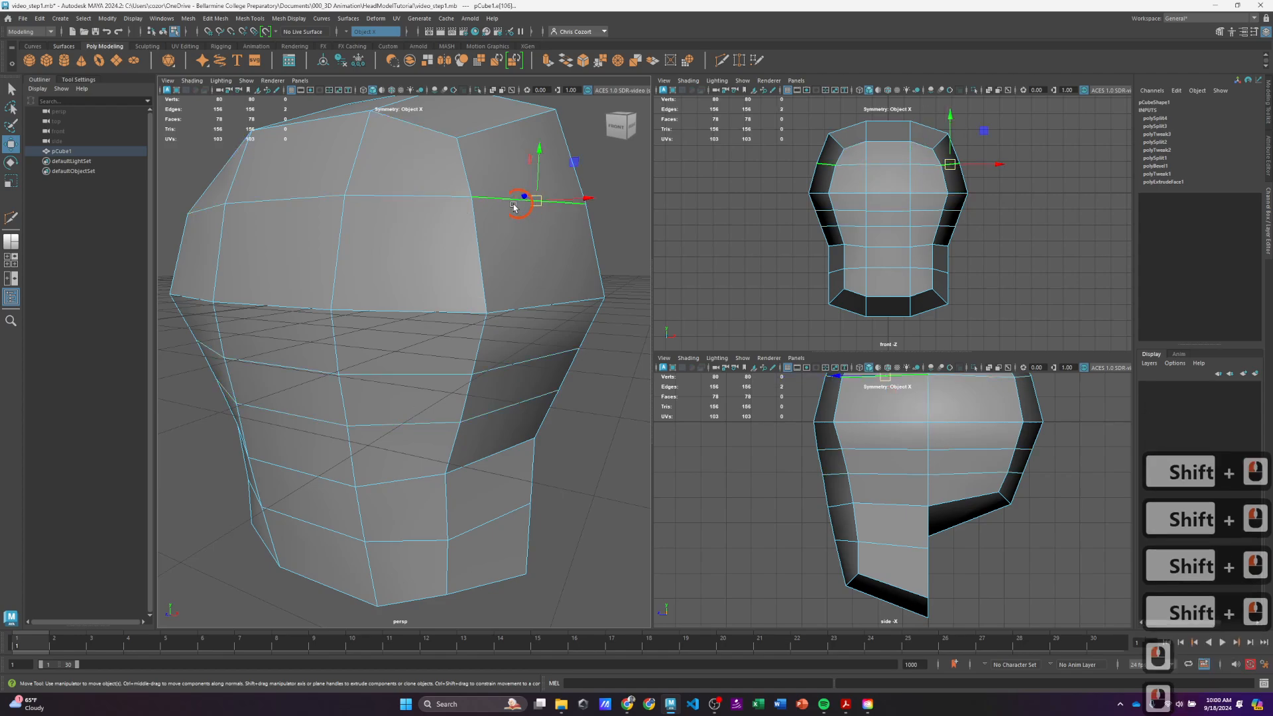
shift+click(420, 198)
shift+click(285, 198)
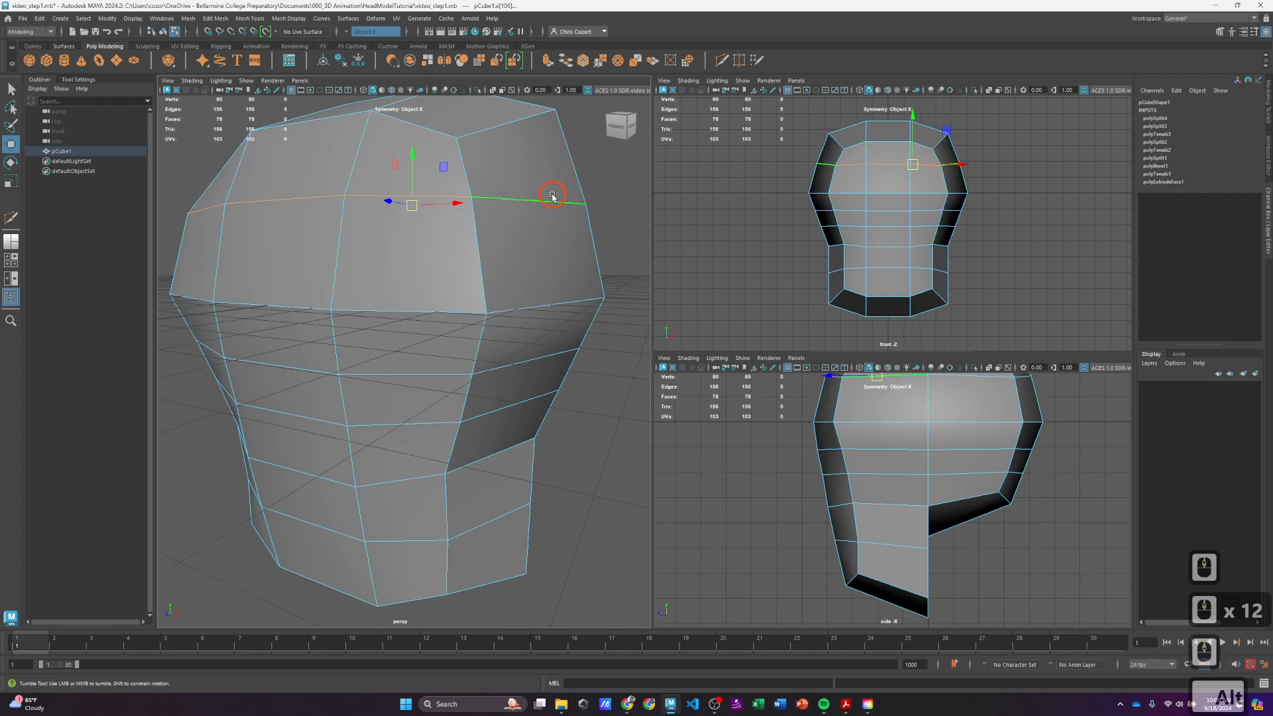
Insert a vertical edge loop with Multi-Cut through the front half of the head's side, running over the crown and down the jaw.
alt+drag(531, 191, 472, 212)
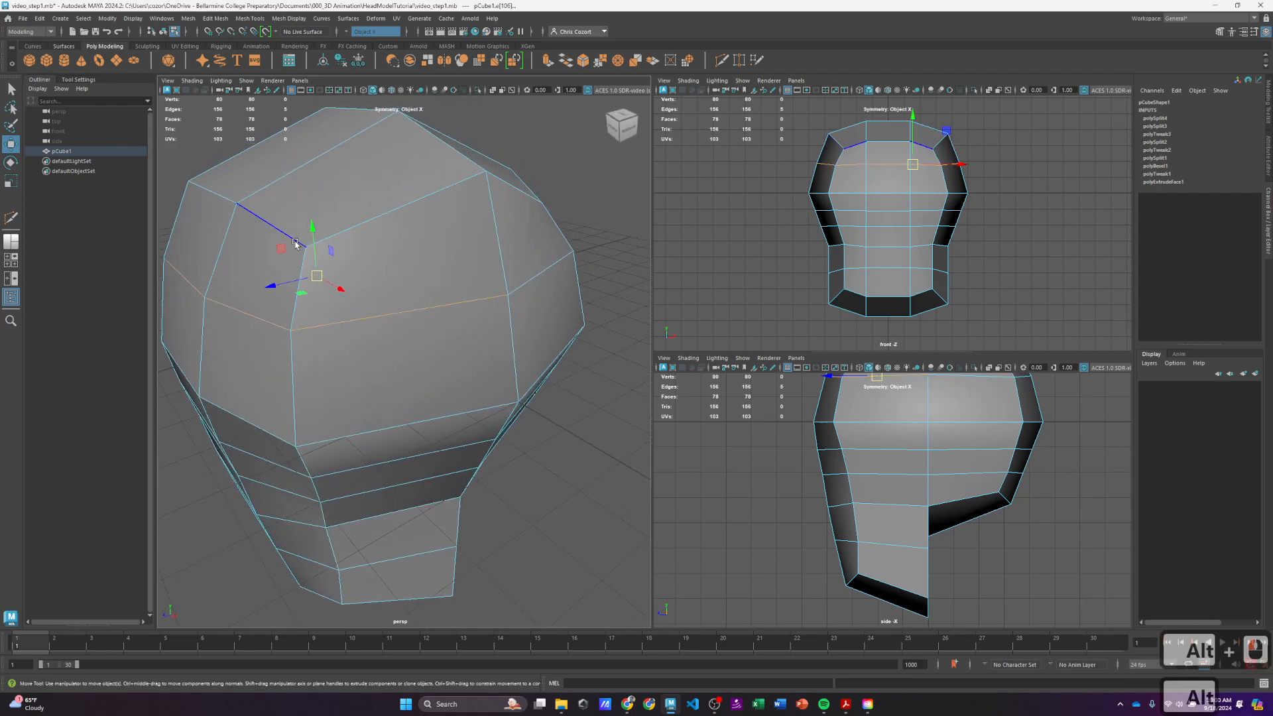
scroll(310, 243, up, 3)
scroll(310, 243, down, 3)
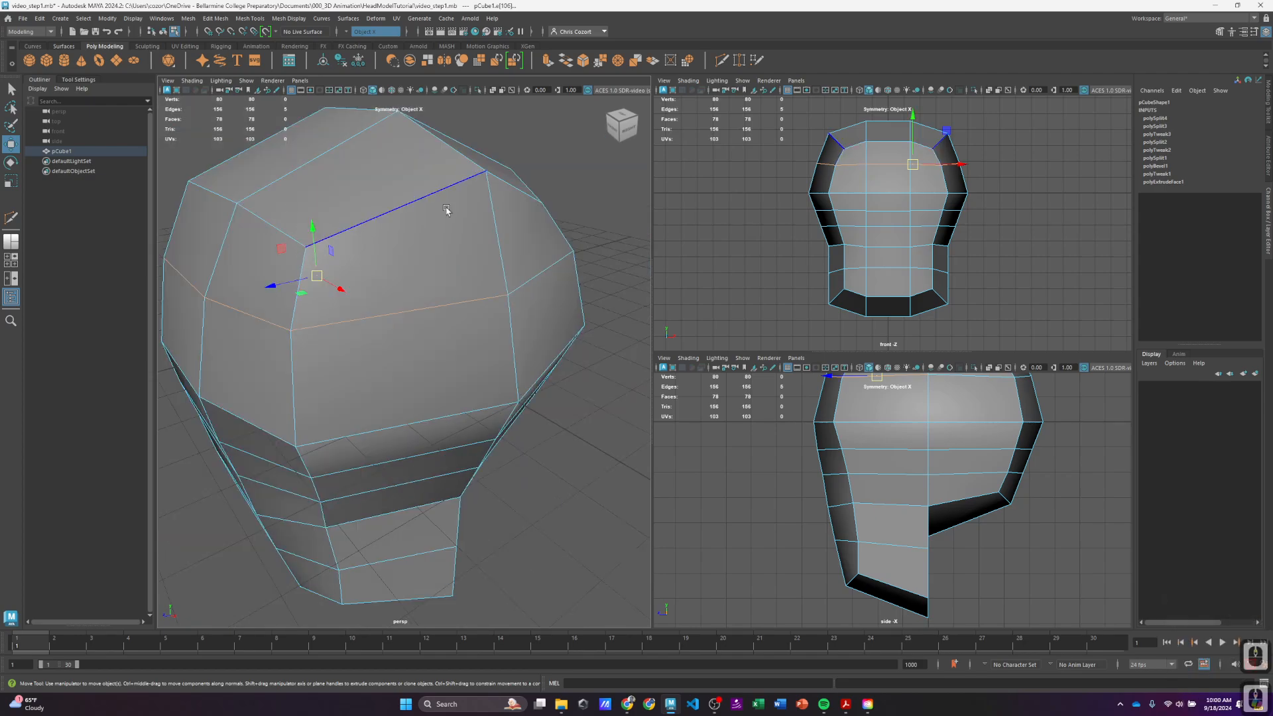
alt+drag(487, 205, 430, 209)
shift+right_click(416, 196)
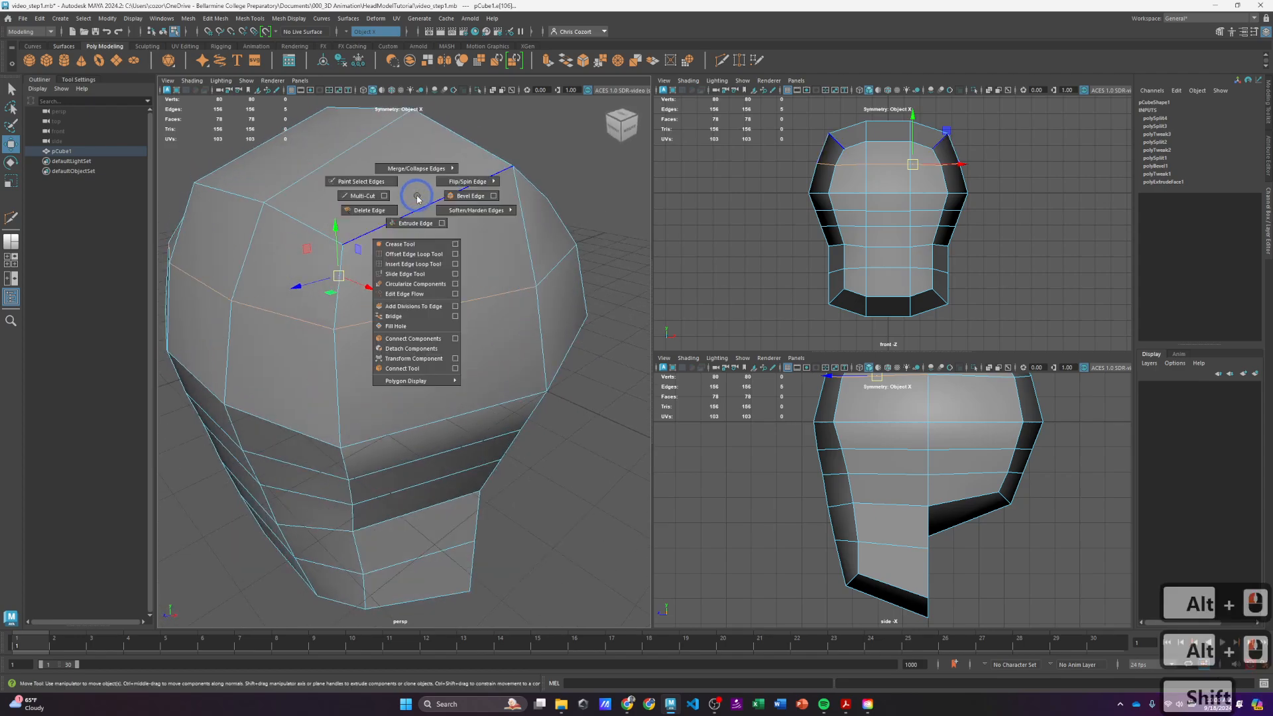
click(364, 196)
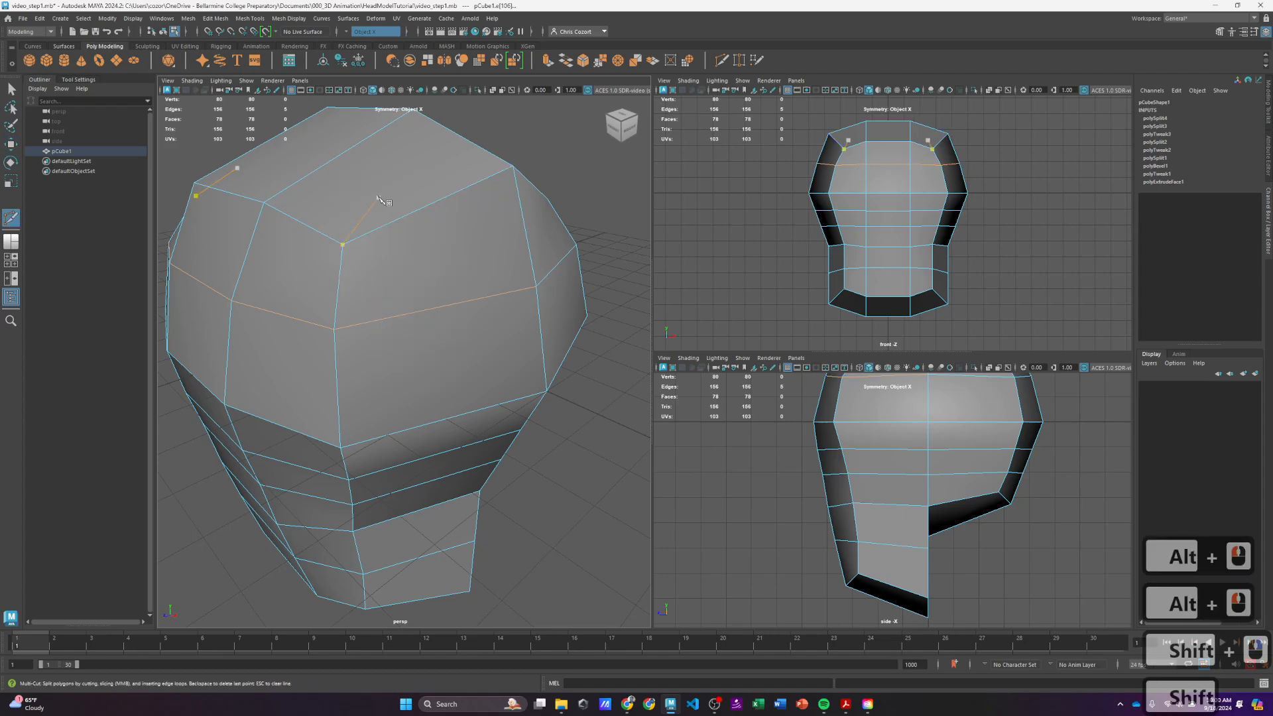
ctrl+click(430, 206)
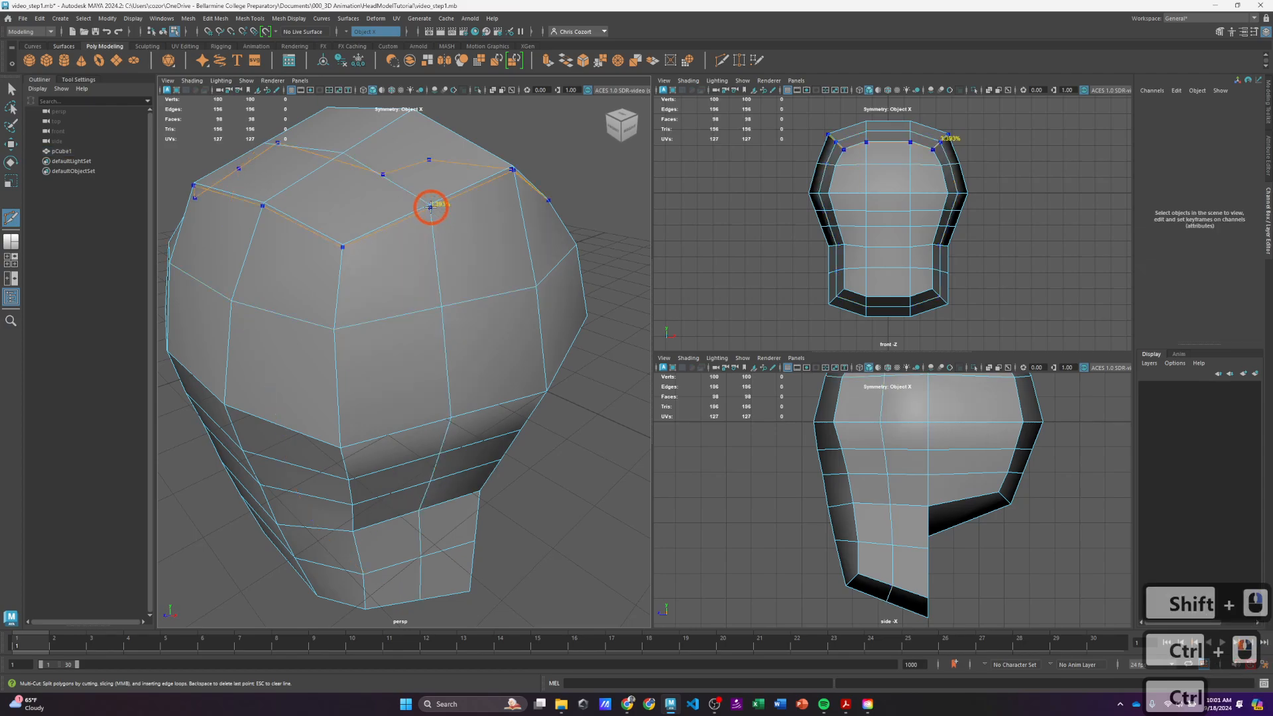
Frame the head in the side view, change to vertex selection and exit Multi-Cut for the Move tool.
alt+right_drag(1033, 517, 1000, 514)
alt+middle_drag(990, 475, 952, 489)
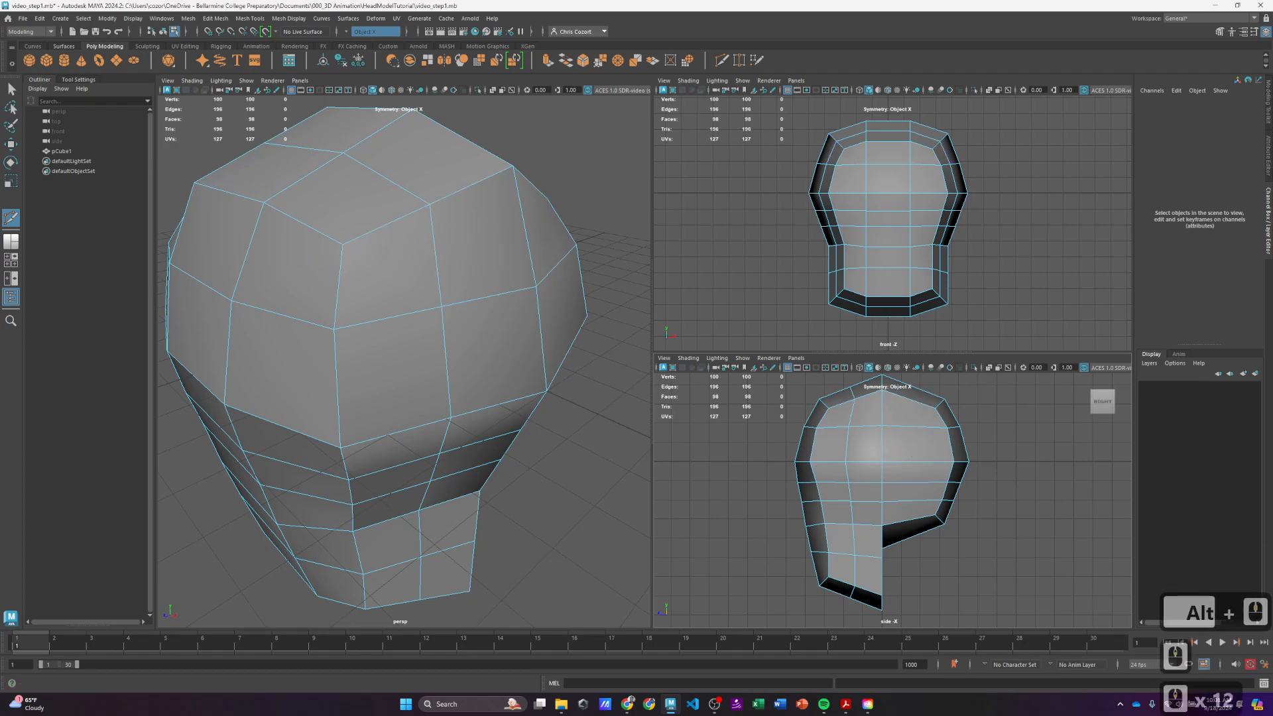
scroll(915, 477, up, 3)
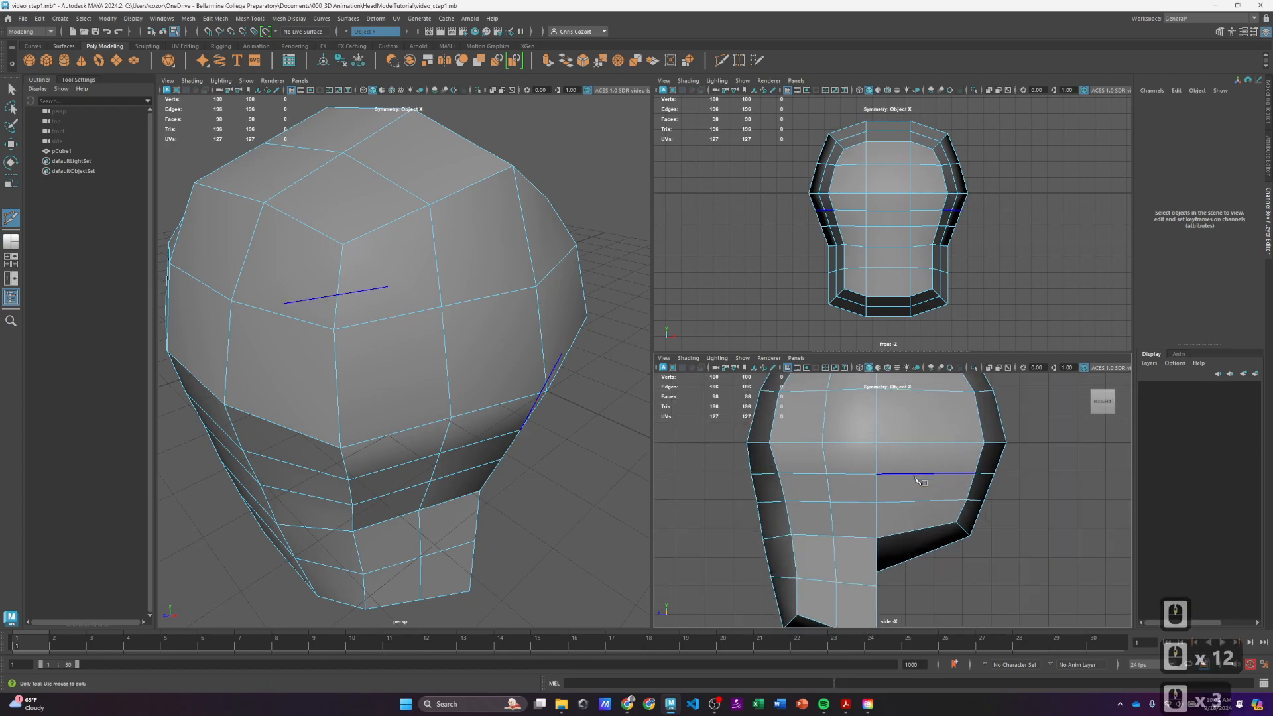
alt+middle_drag(902, 446, 928, 497)
scroll(913, 468, down, 3)
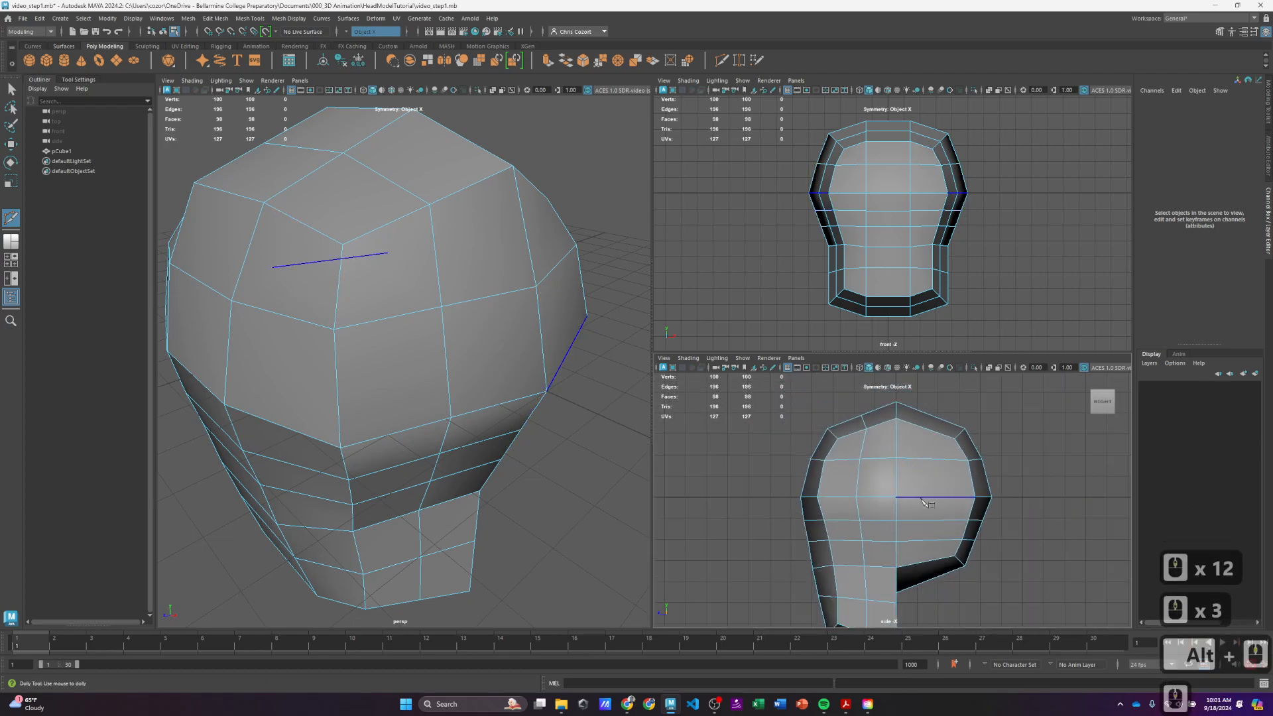
right_drag(890, 407, 847, 407)
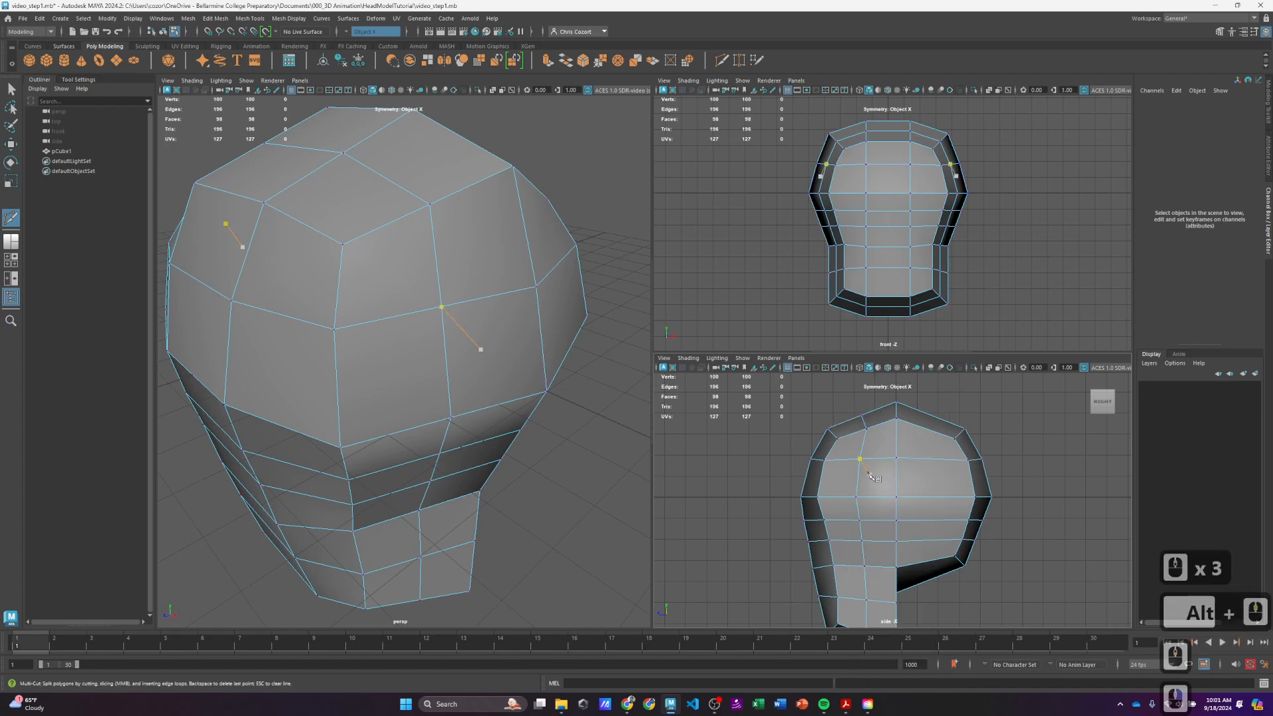
drag(861, 467, 878, 492)
key(w)
click(872, 459)
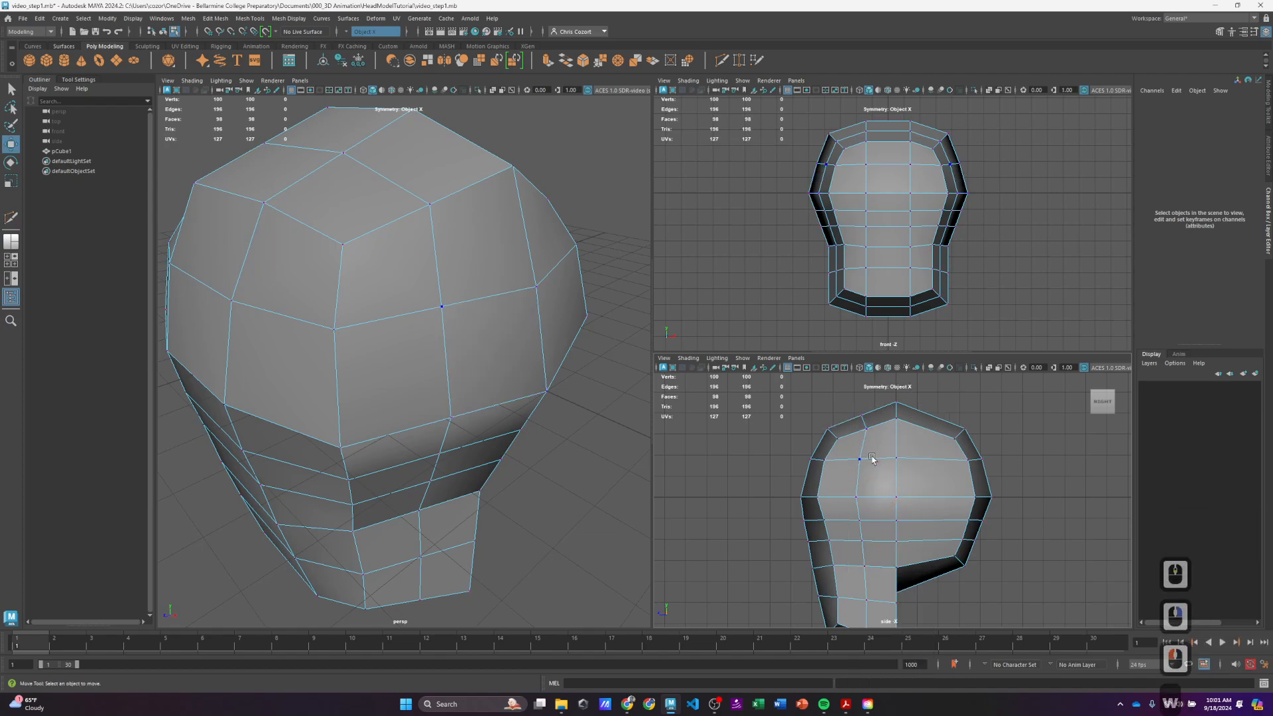
shift+right_drag(875, 464, 819, 463)
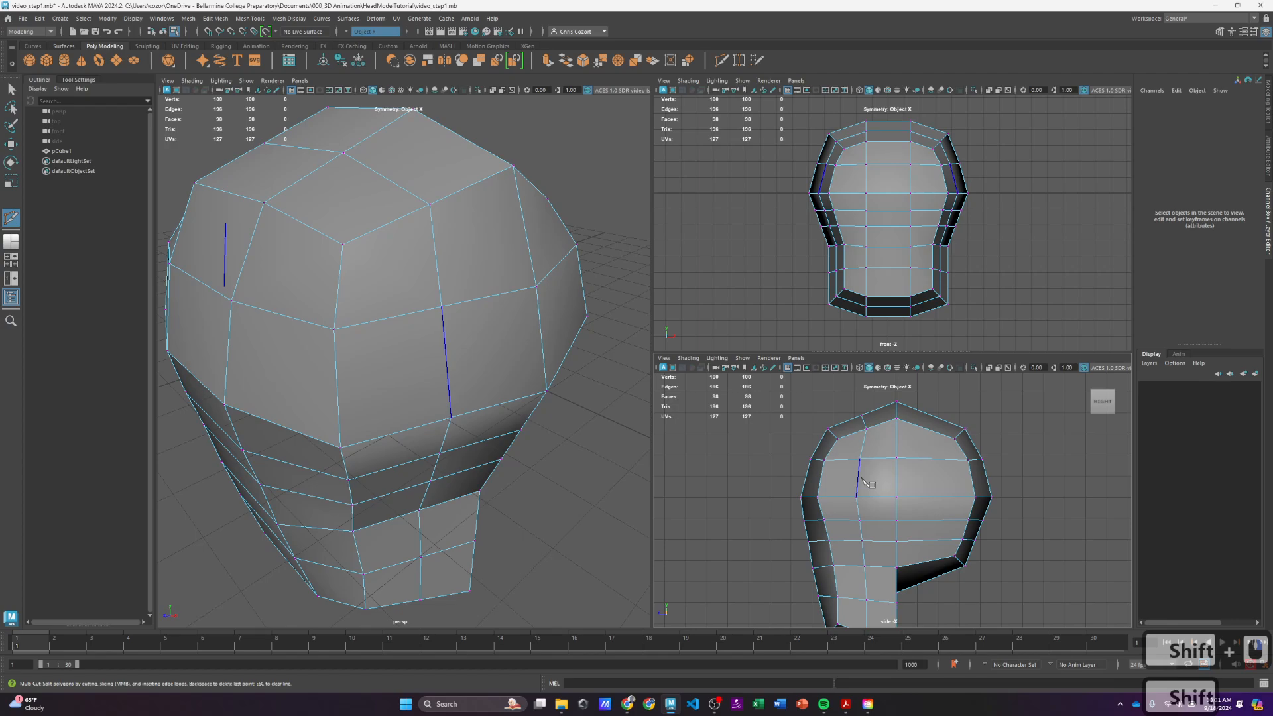
click(895, 494)
key(q)
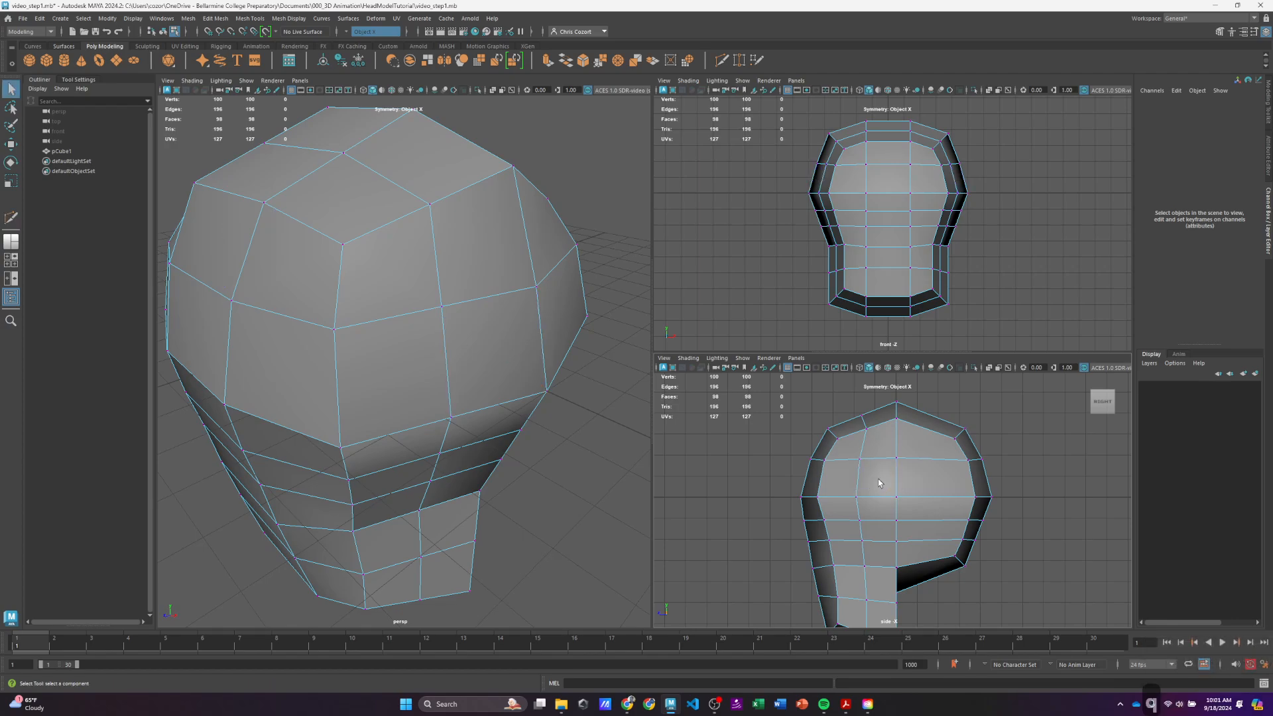
Straighten the new loop's upper side vertices in the side view and shift the neighbouring front vertex at mid-head height slightly backward.
key(w)
click(860, 460)
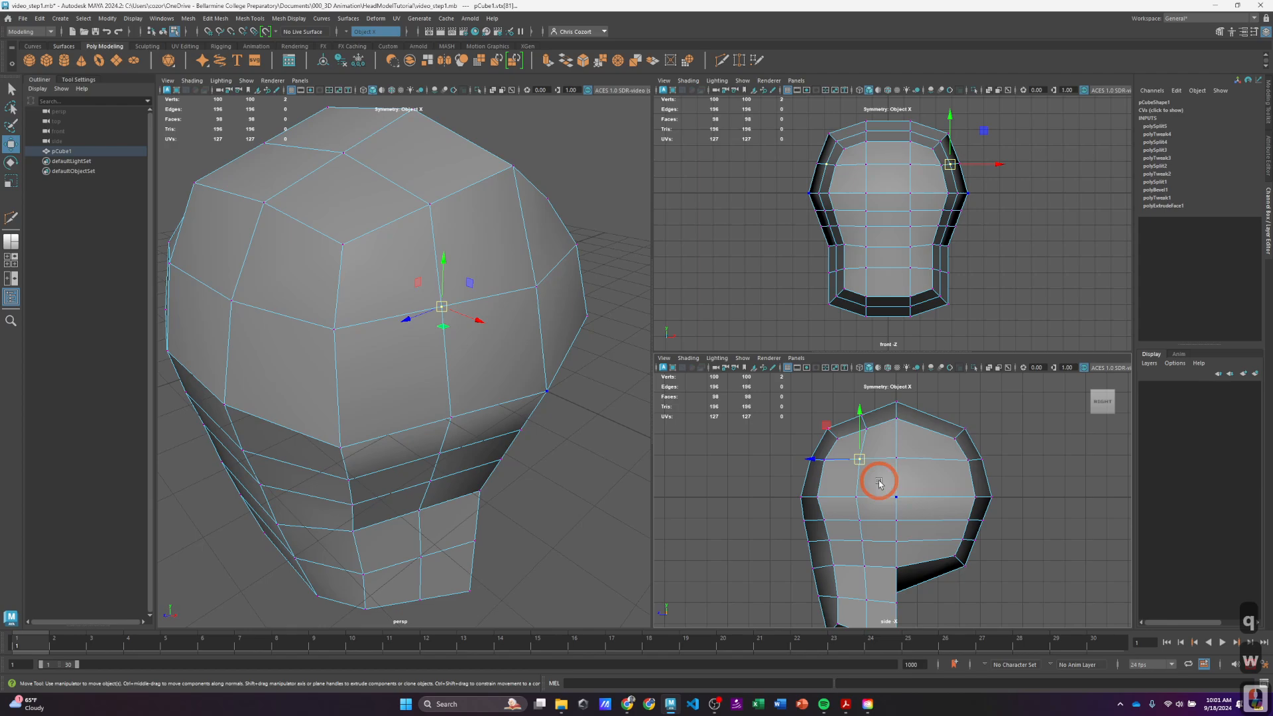
key(e)
key(r)
key(w)
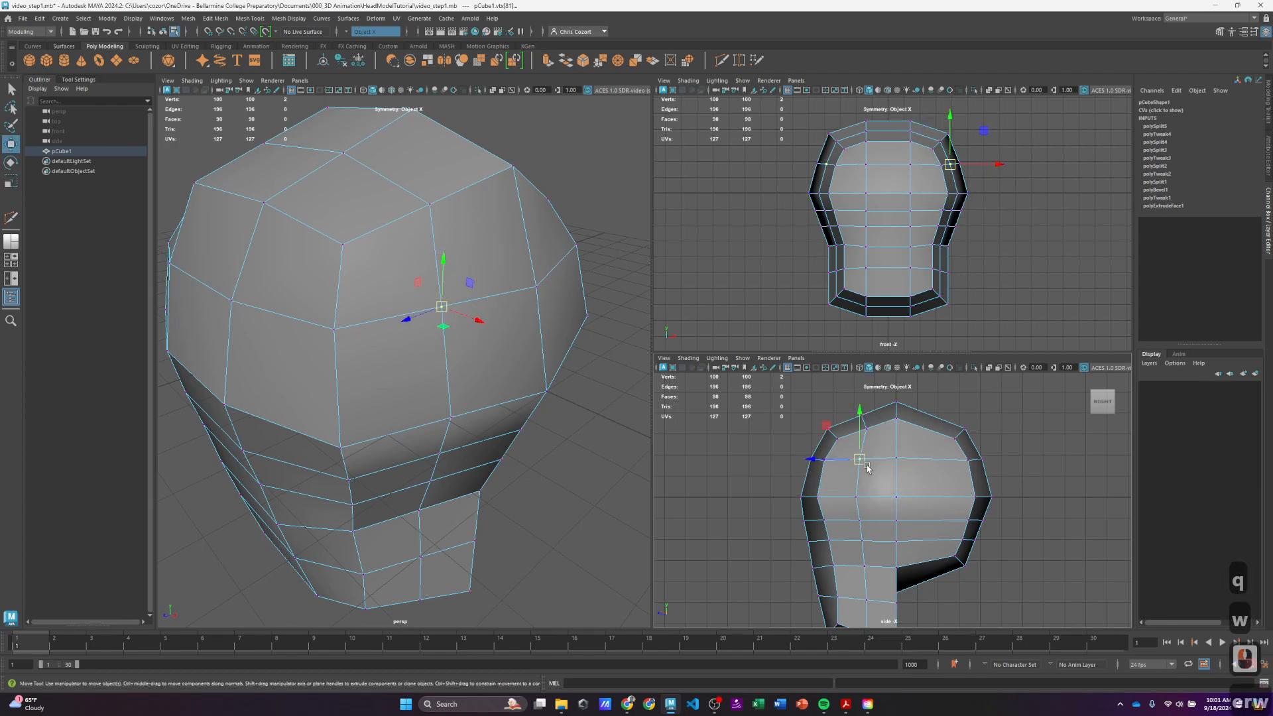
scroll(886, 484, up, 2)
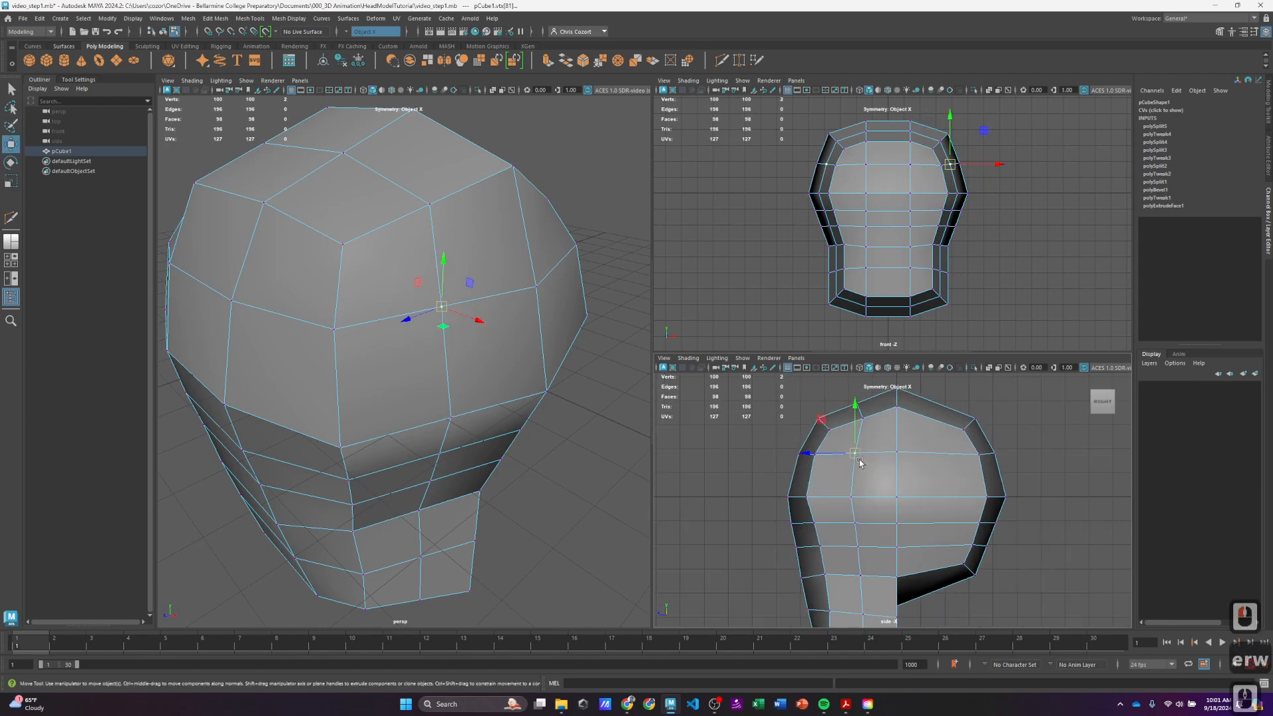
drag(855, 455, 860, 425)
click(863, 423)
click(854, 494)
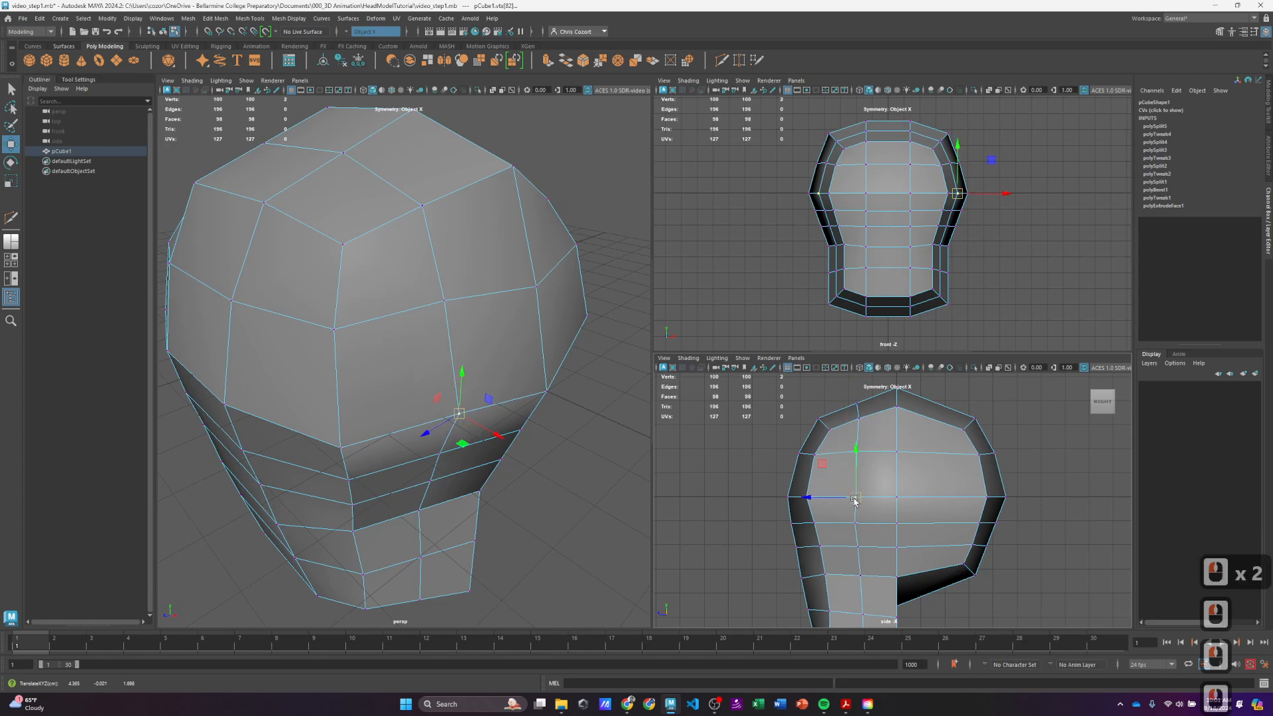
click(810, 499)
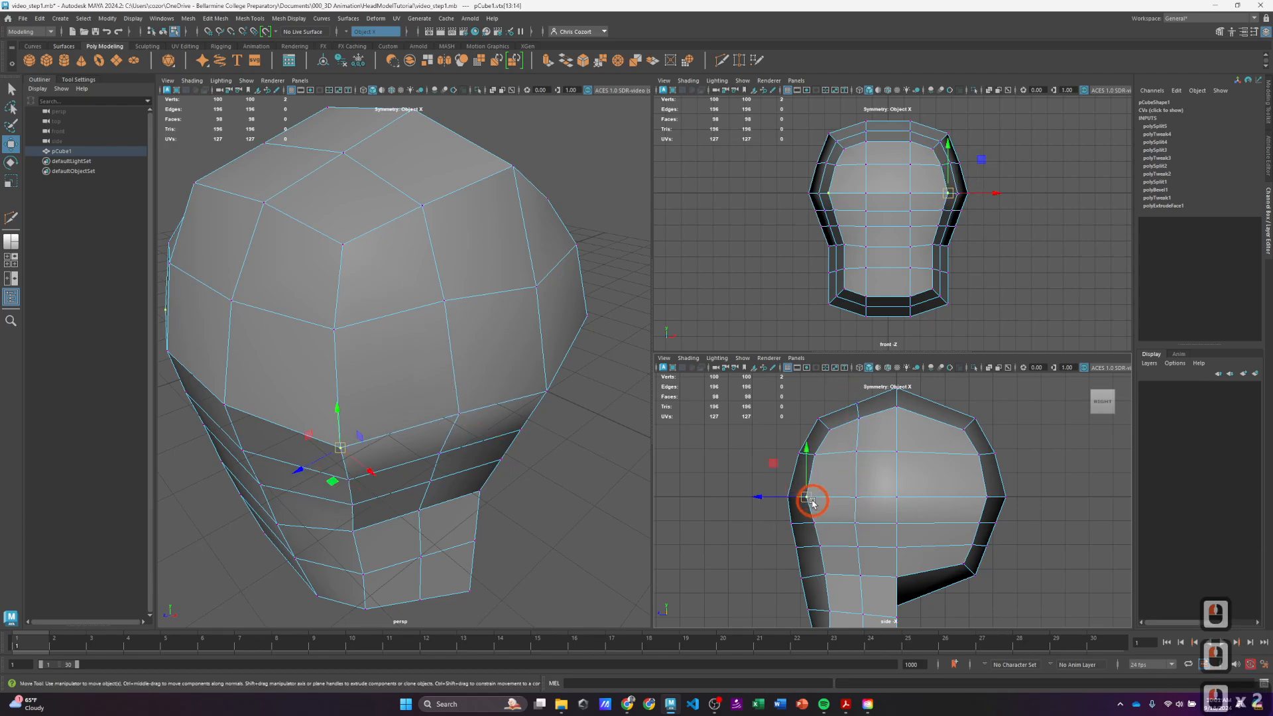
drag(806, 499, 814, 501)
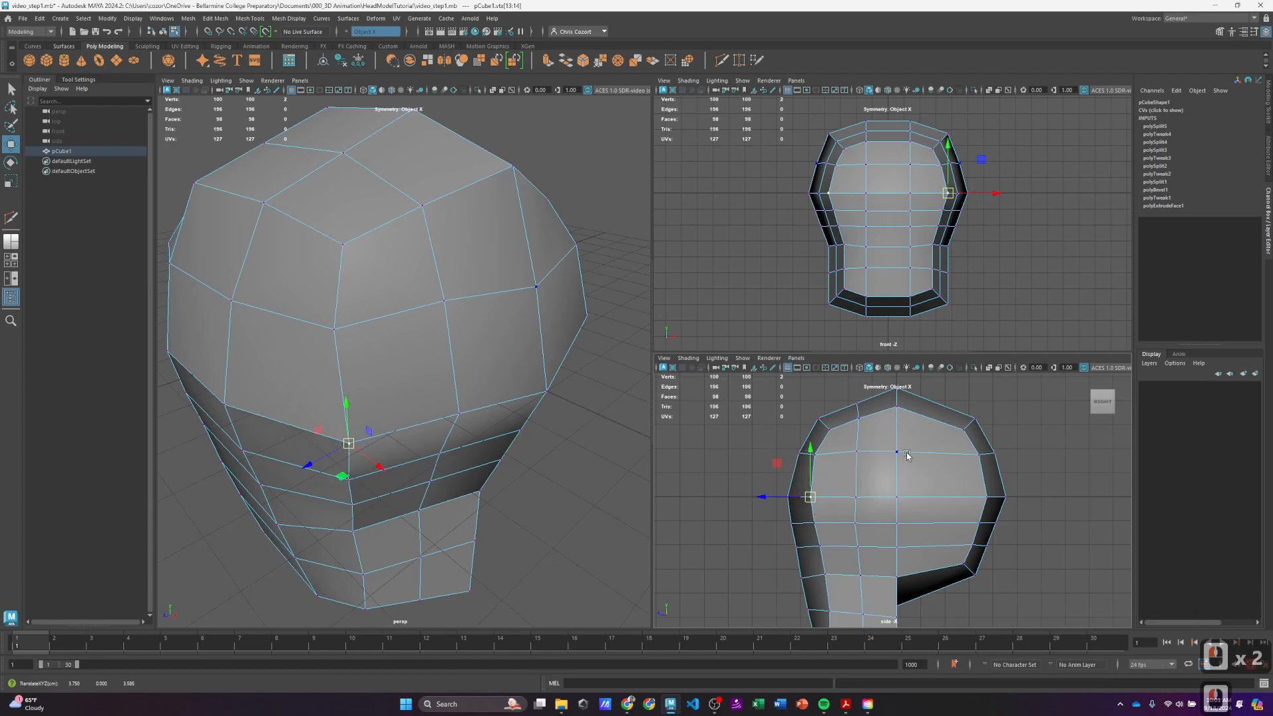
Round the skull's profile by raising the new loop's crown vertices and moving the upper rear side vertex outward.
alt+middle_drag(905, 465, 919, 503)
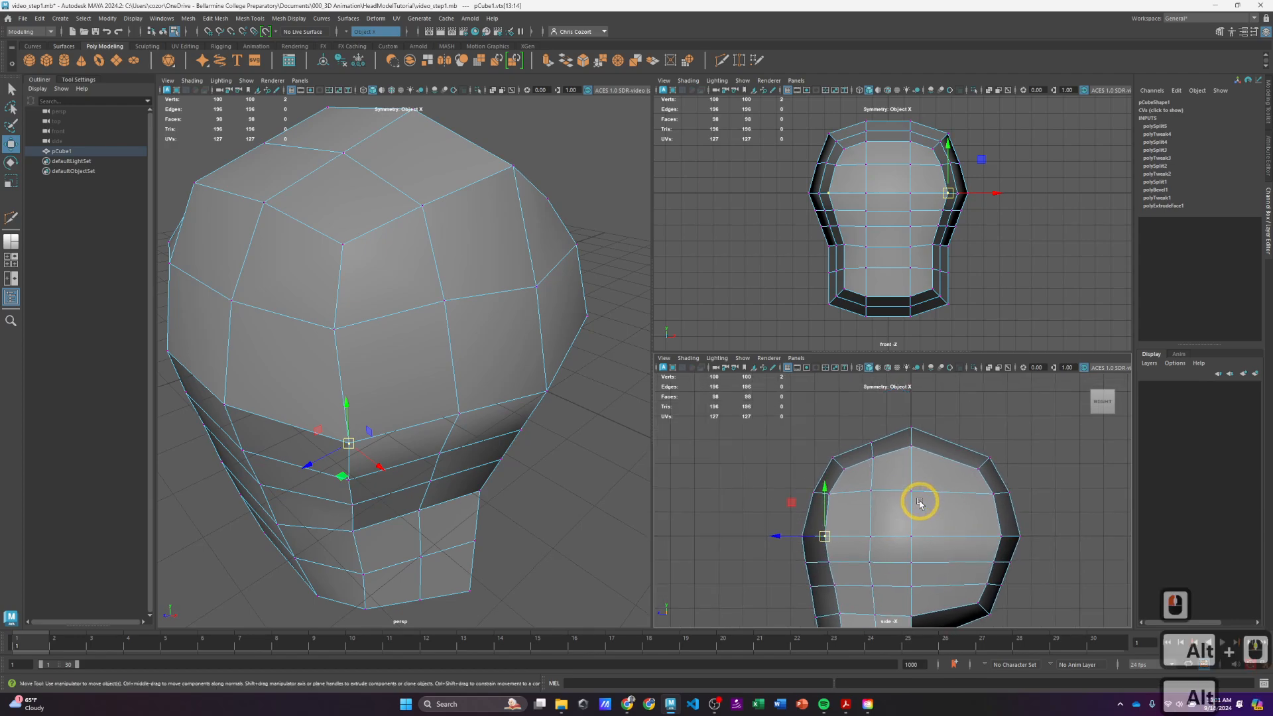
scroll(920, 503, up, 1)
scroll(920, 503, up, 2)
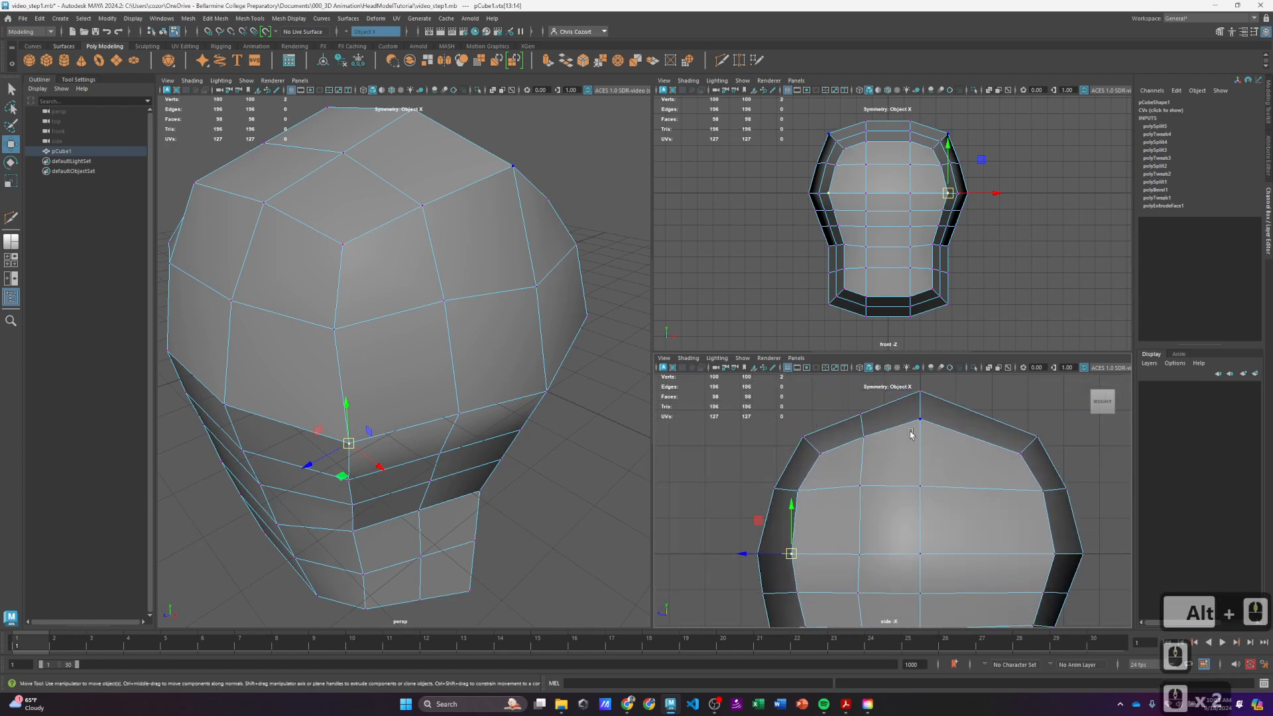
scroll(861, 472, down, 4)
scroll(880, 500, up, 3)
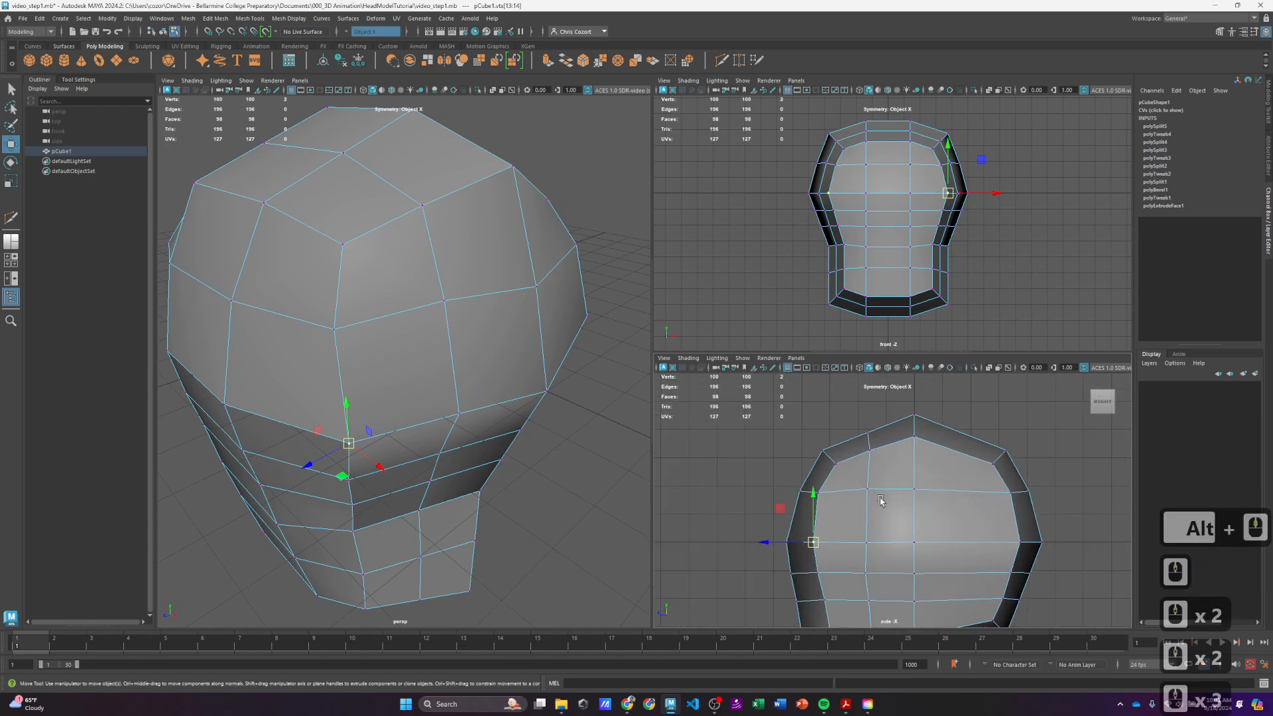
click(866, 431)
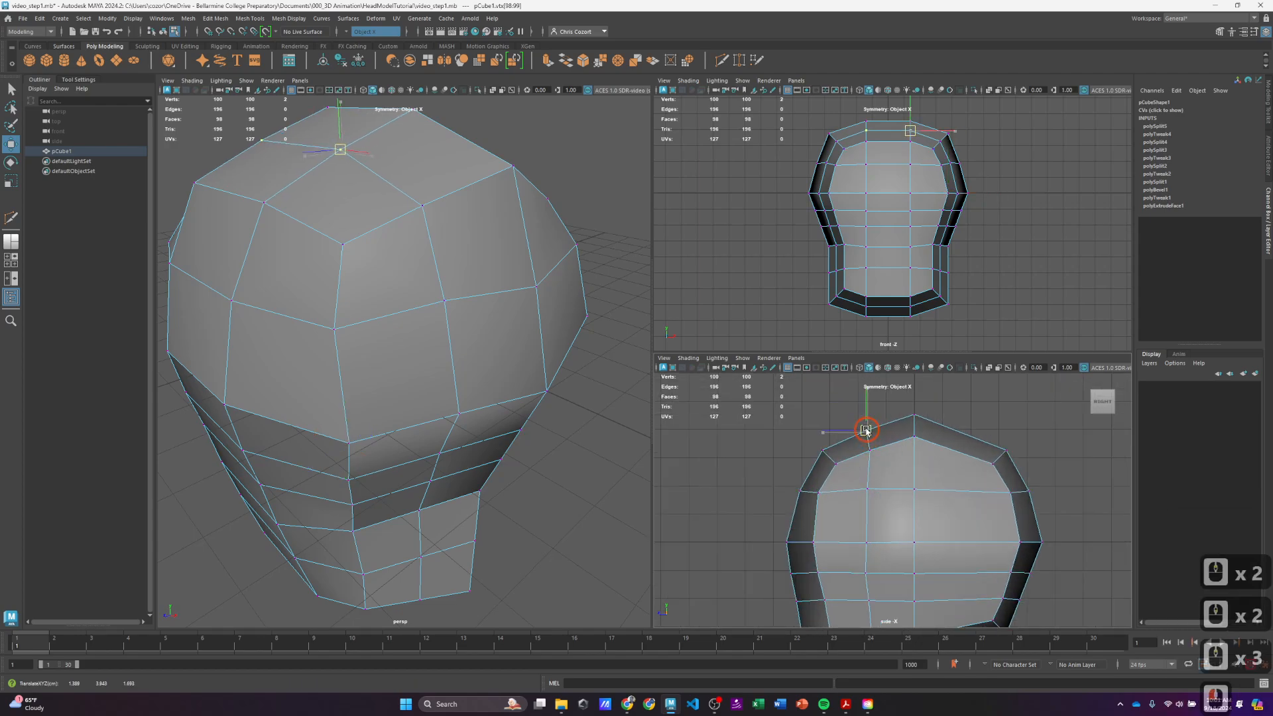
click(867, 443)
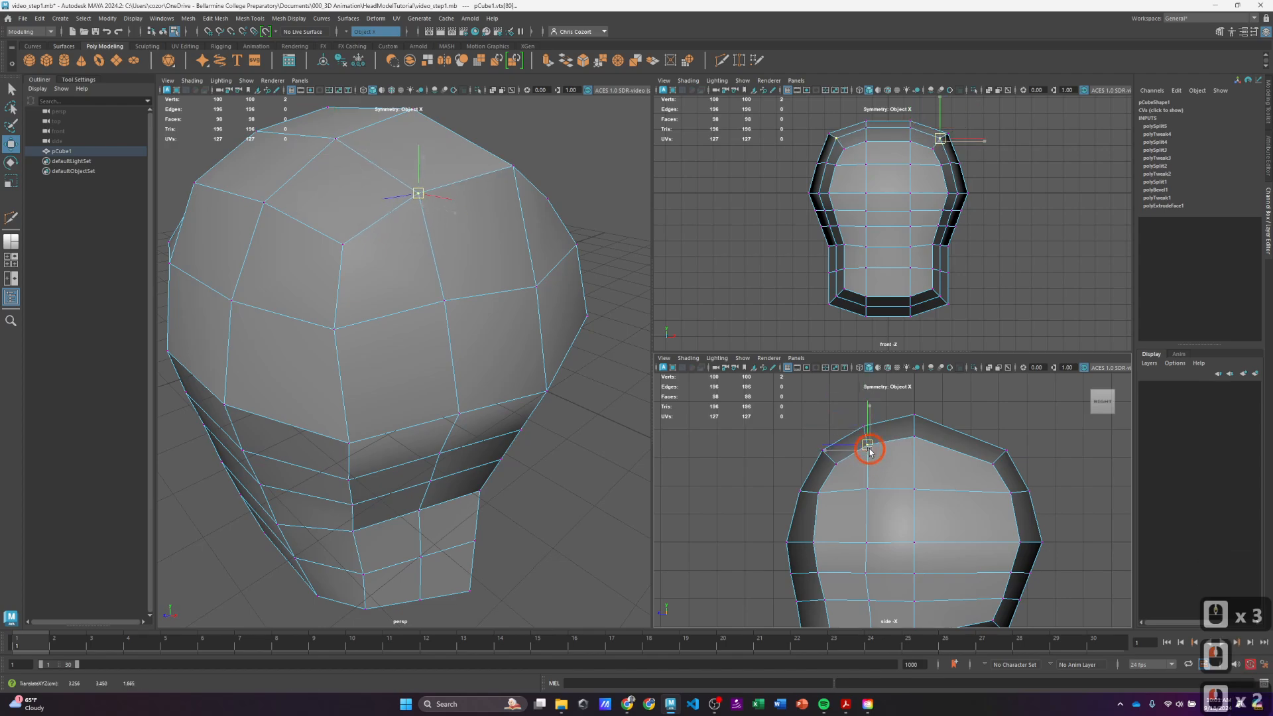
click(992, 462)
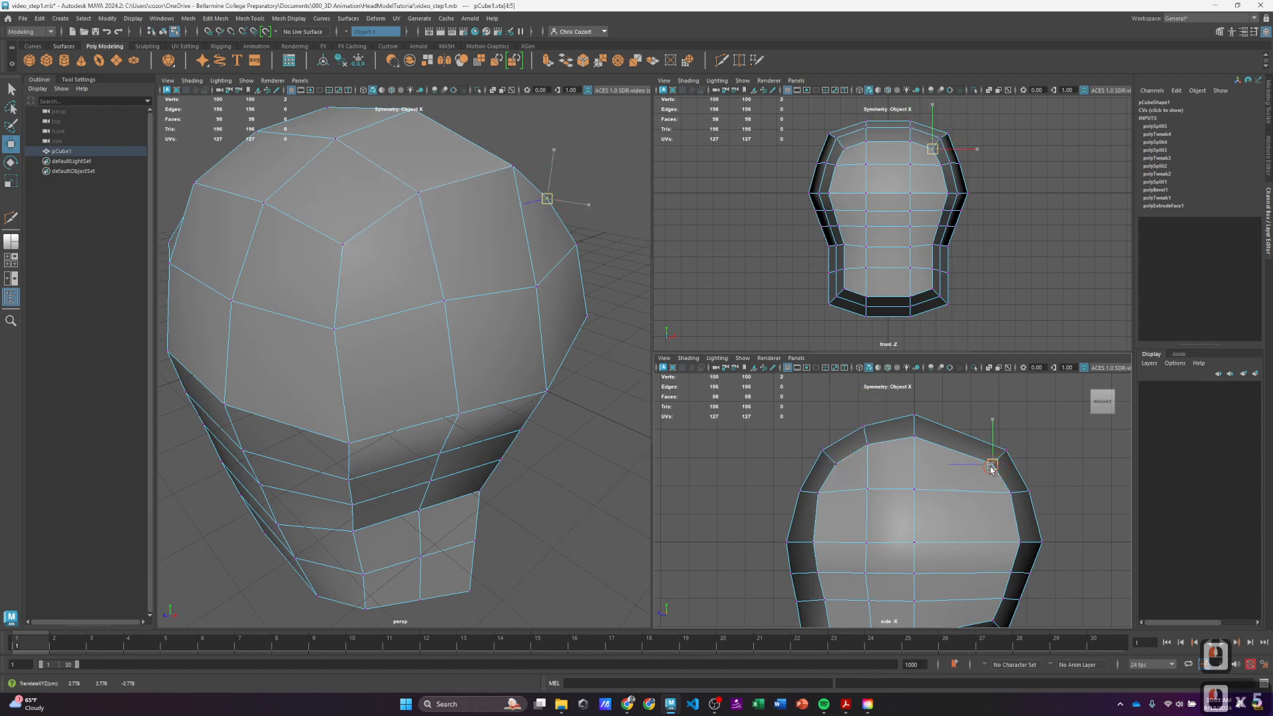
drag(990, 465, 995, 464)
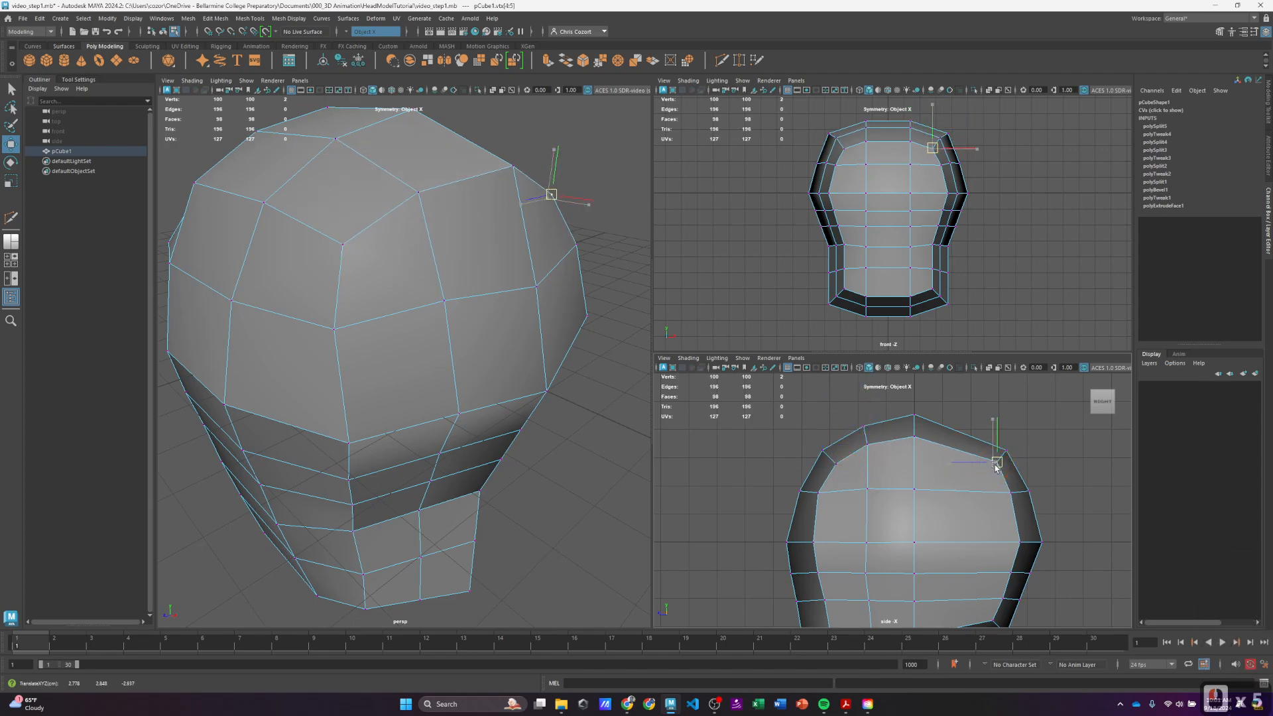
Adjust the new loop's vertices below mid-head and along the jaw so the loop flows evenly down the side.
click(868, 572)
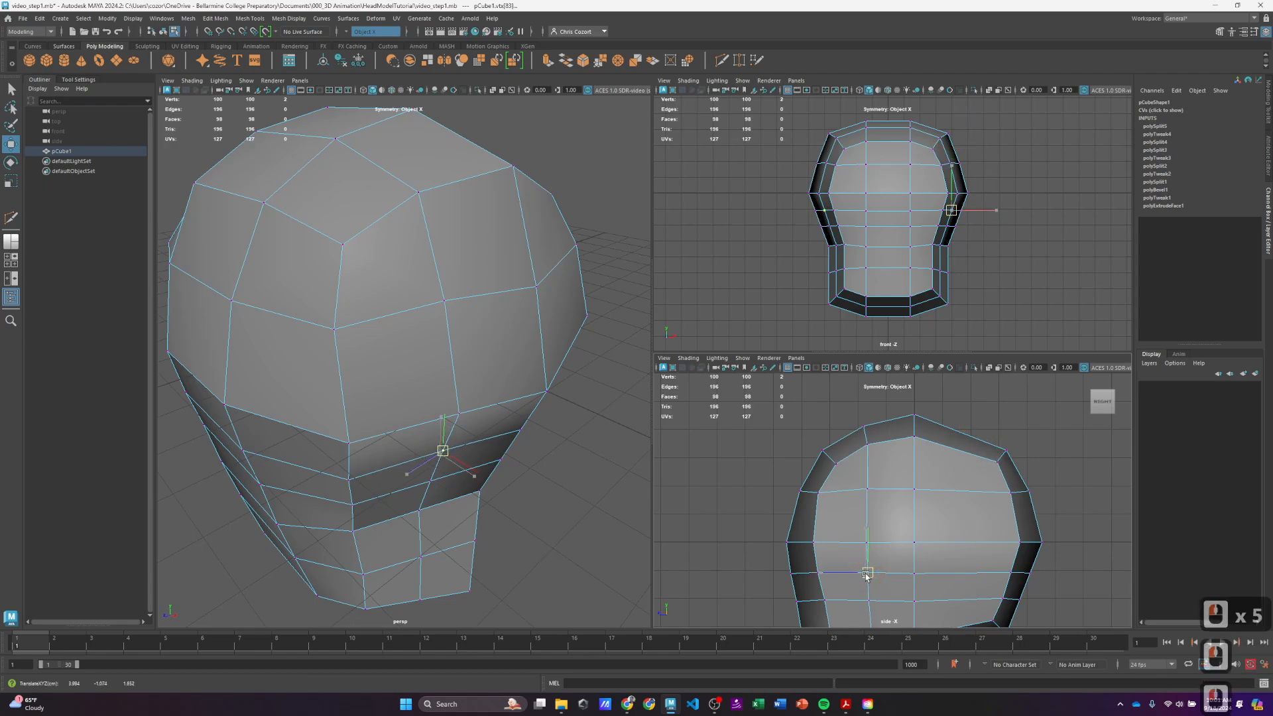
drag(865, 577, 867, 577)
alt+middle_drag(909, 569, 887, 471)
click(851, 542)
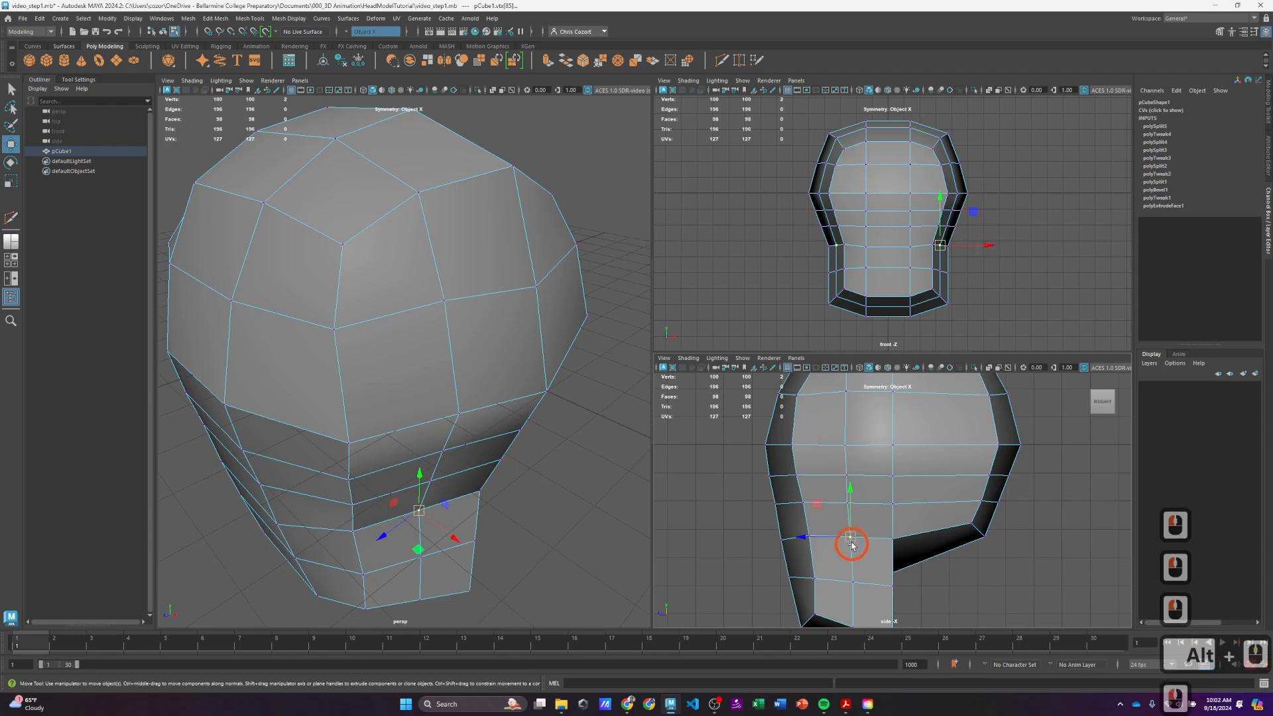
click(853, 582)
drag(852, 583, 853, 589)
Select the new loop's vertex at mid-head height and change from the Move tool to the Scale tool.
alt+middle_drag(927, 464, 930, 520)
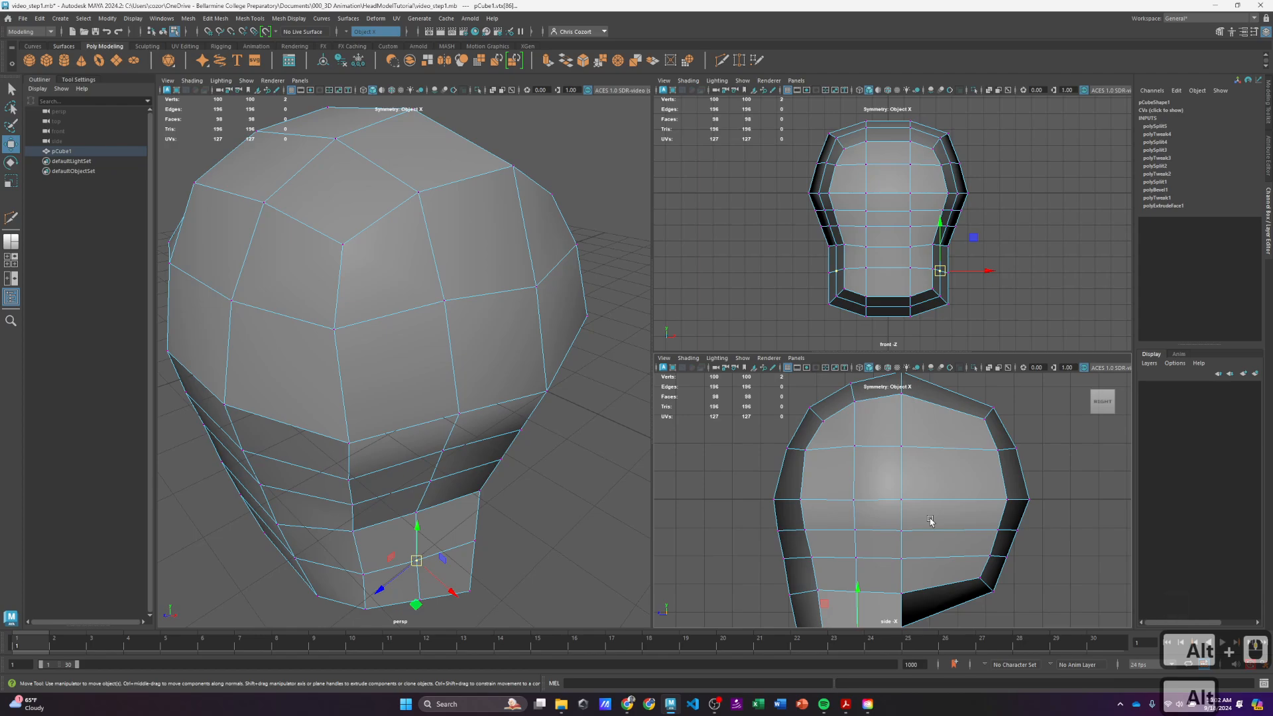
click(862, 500)
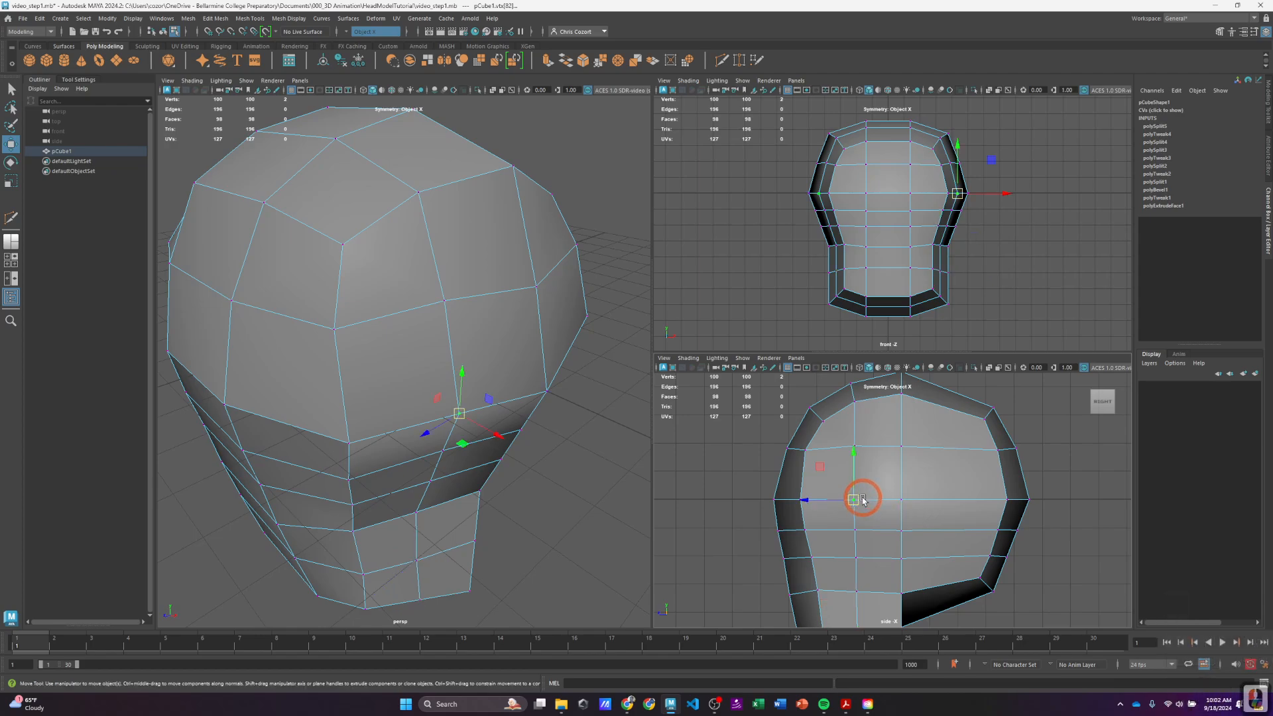
key(w)
key(e)
key(r)
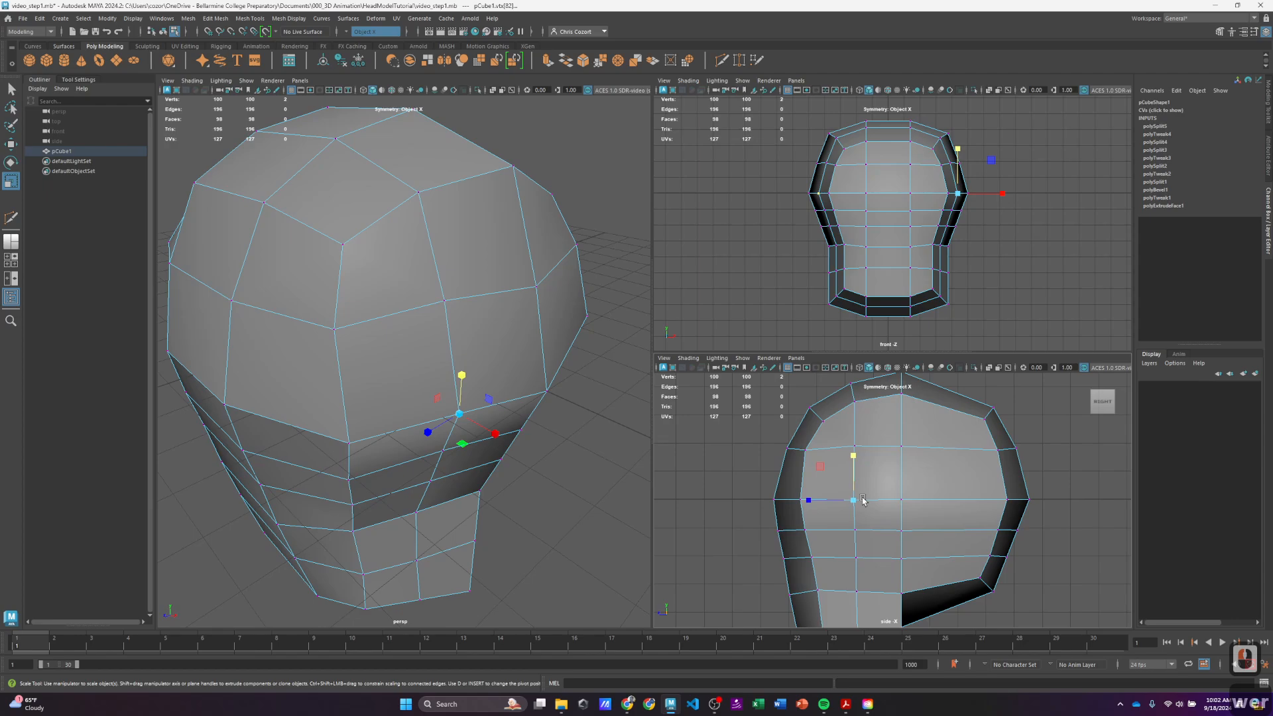
Cycle through the Select, Move, Rotate and Scale tools with the mid-head side vertex selected.
key(q)
key(w)
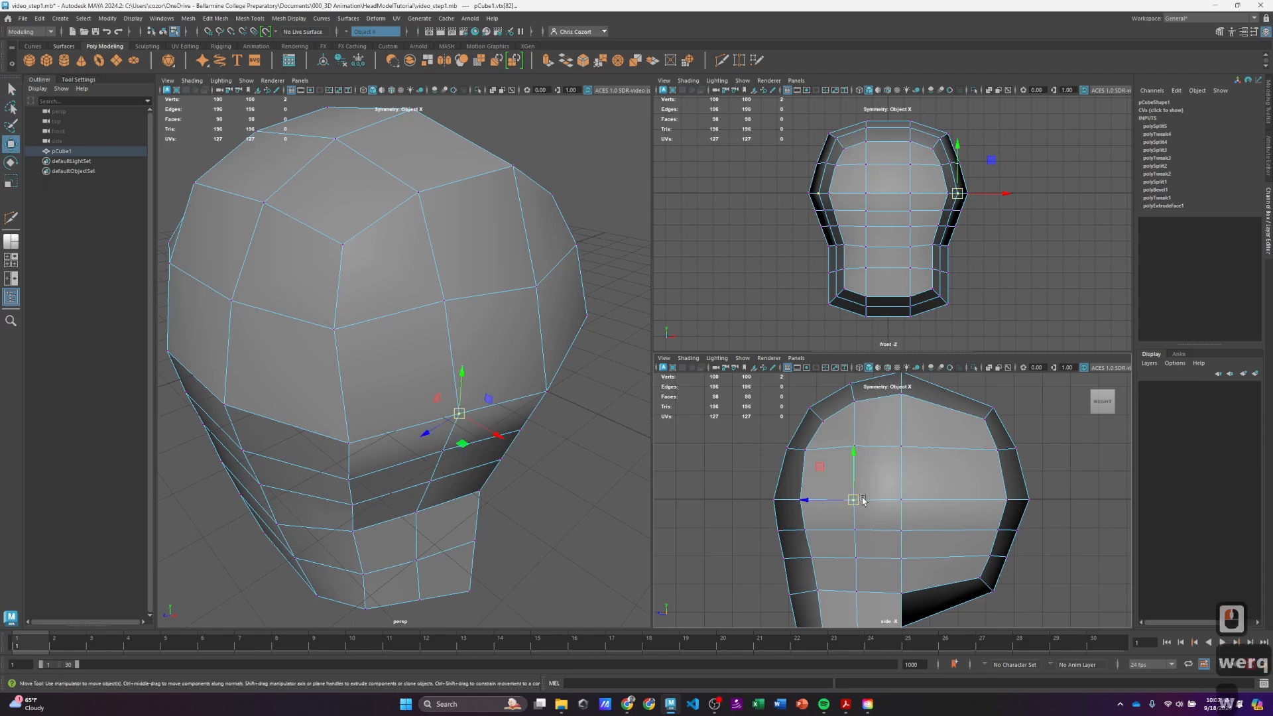
key(e)
key(r)
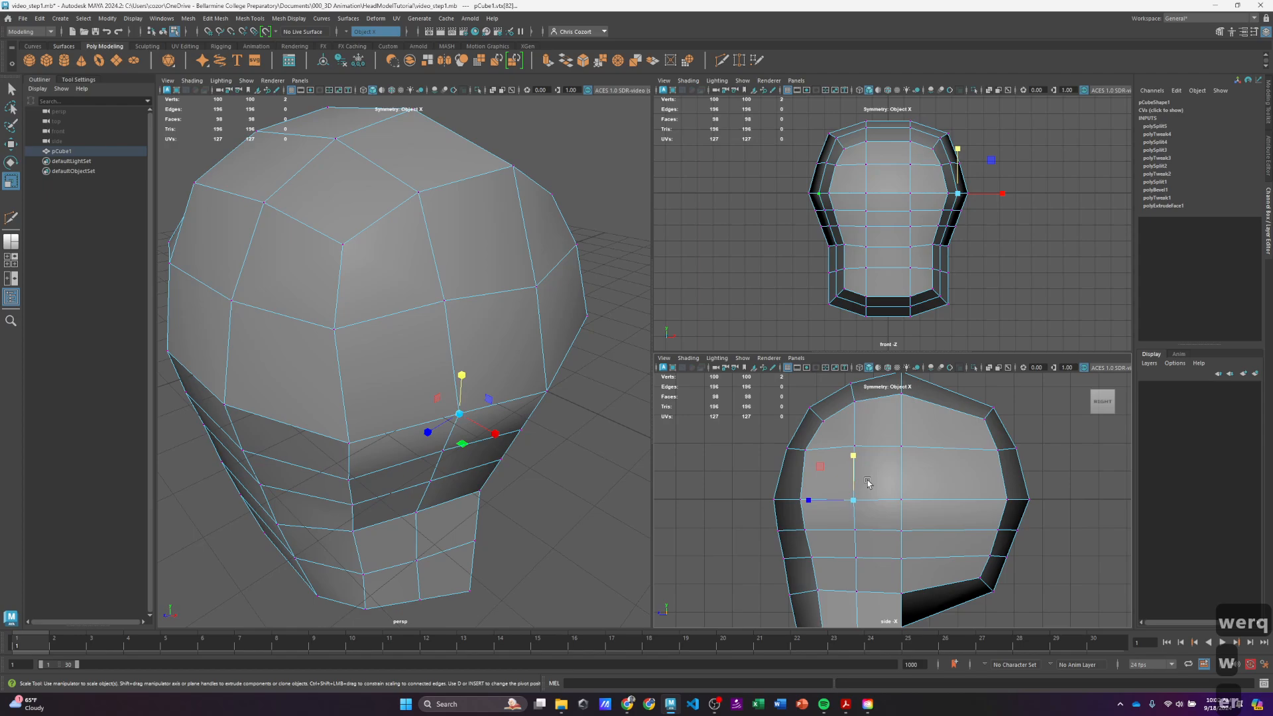
Try face selection on the upper side face behind the new loop, undo the pick and change to edge selection.
right_click(869, 481)
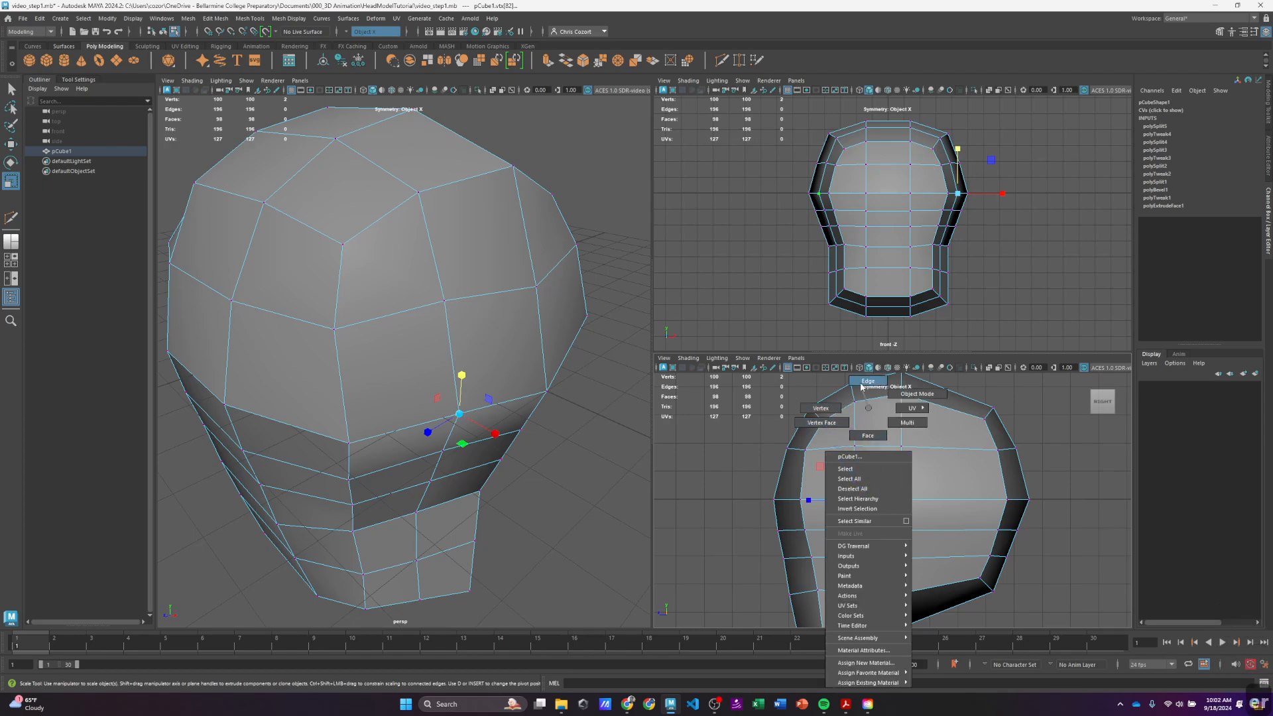
click(866, 438)
click(884, 424)
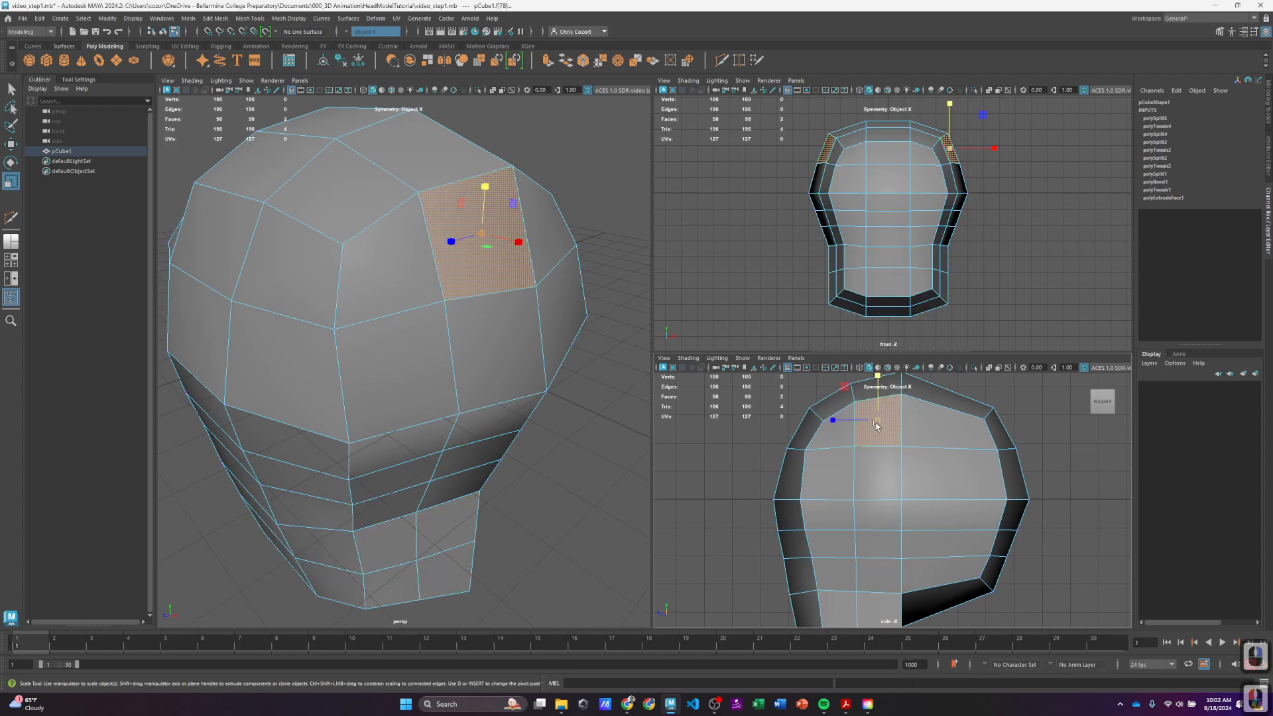
click(884, 425)
key(ctrl+z)
right_drag(888, 435, 899, 368)
click(898, 464)
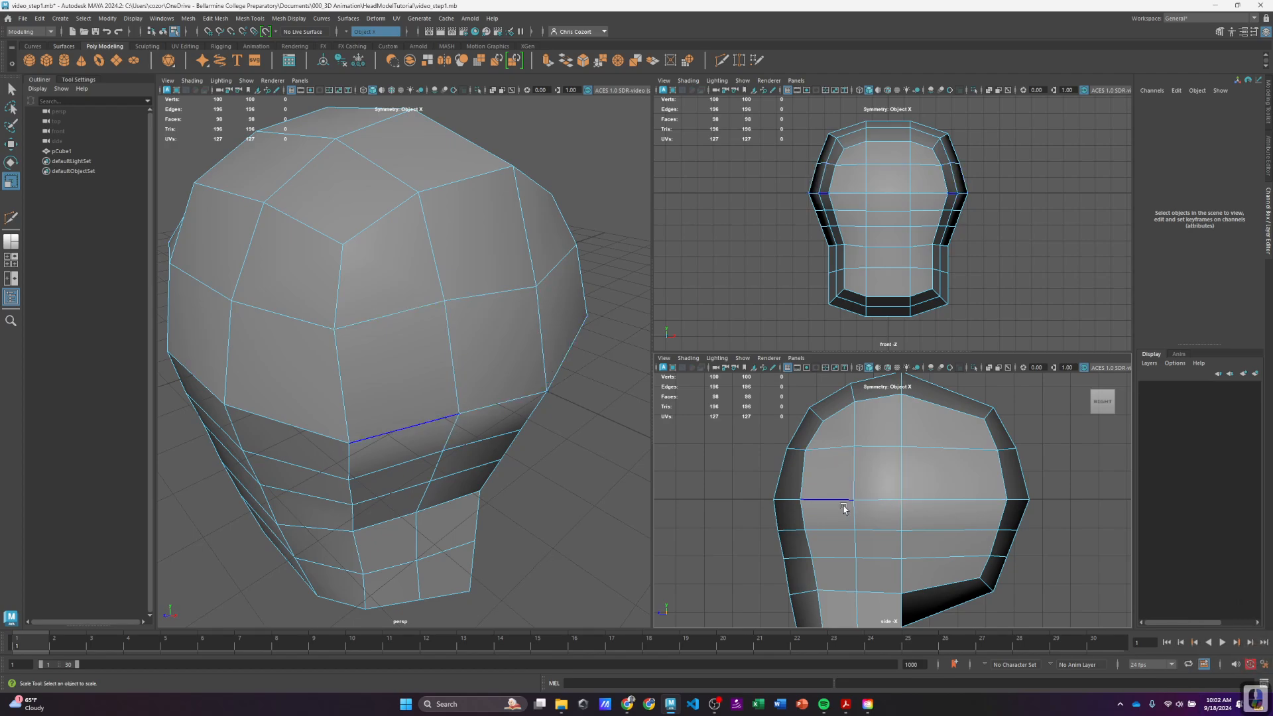
Examine the head's overall shape and side edge flow in the side, front and perspective views.
scroll(872, 494, down, 4)
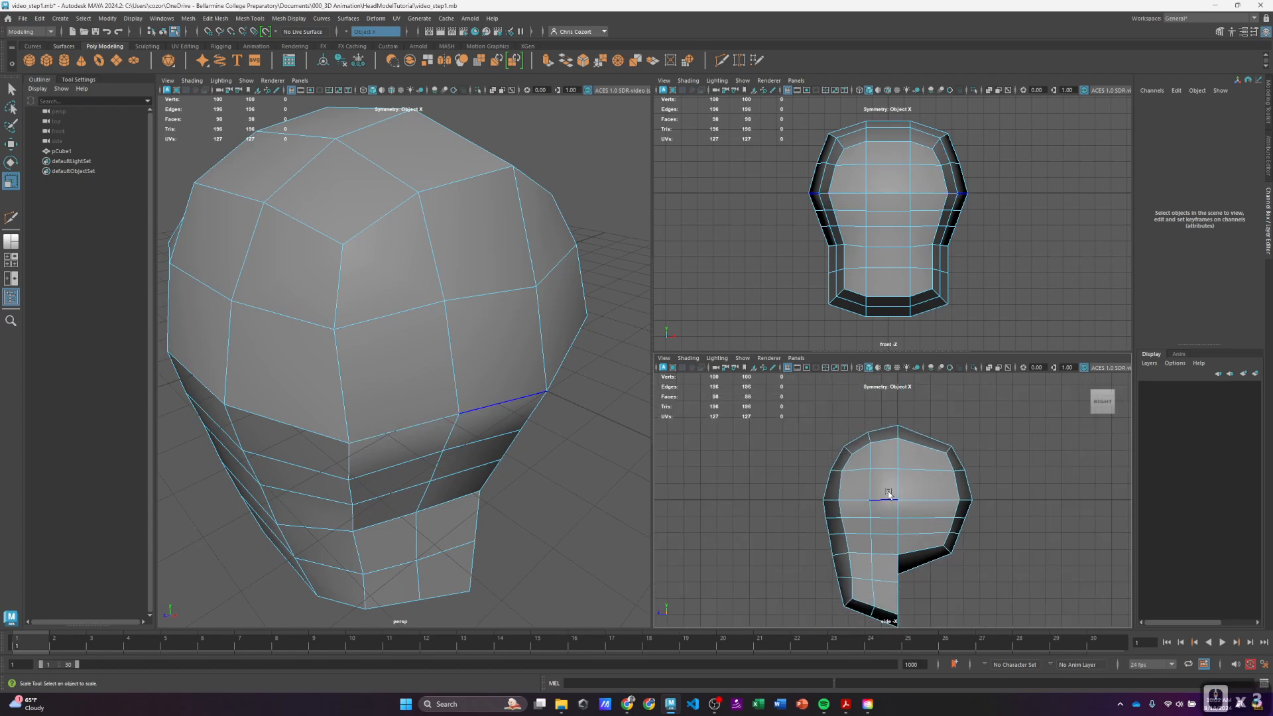
scroll(888, 493, up, 3)
scroll(952, 225, up, 2)
scroll(944, 442, up, 1)
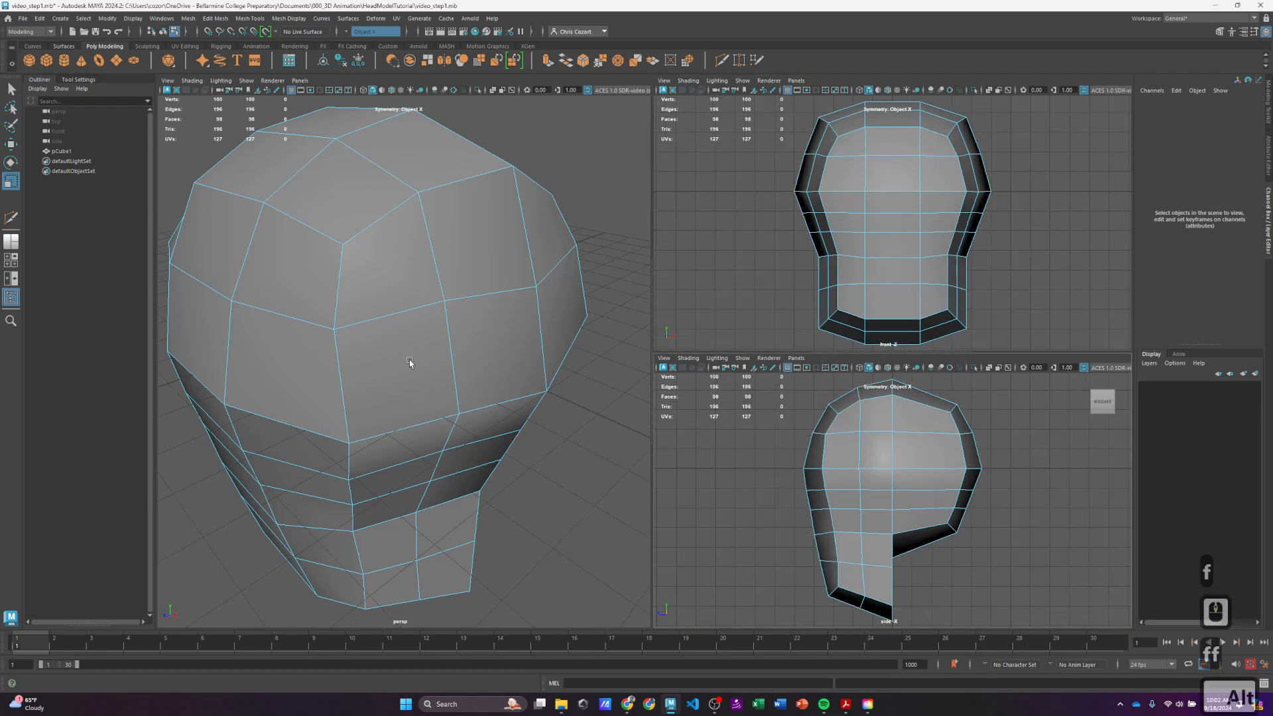
alt+drag(412, 364, 423, 358)
scroll(454, 392, down, 2)
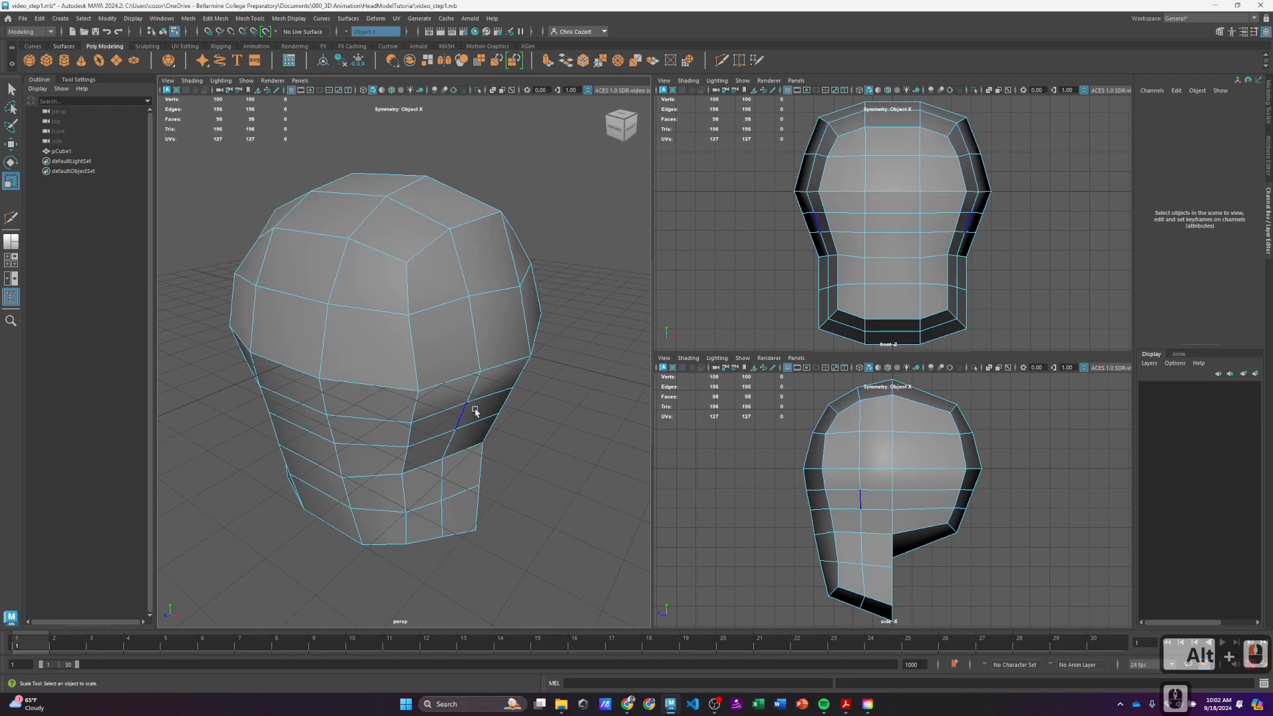
mouse_move(534, 378)
alt+mouse_down()
mouse_move(545, 389)
mouse_move(515, 366)
mouse_move(488, 369)
mouse_move(557, 372)
mouse_move(528, 369)
mouse_move(537, 376)
alt+mouse_up()
scroll(537, 384, up, 2)
scroll(536, 384, down, 2)
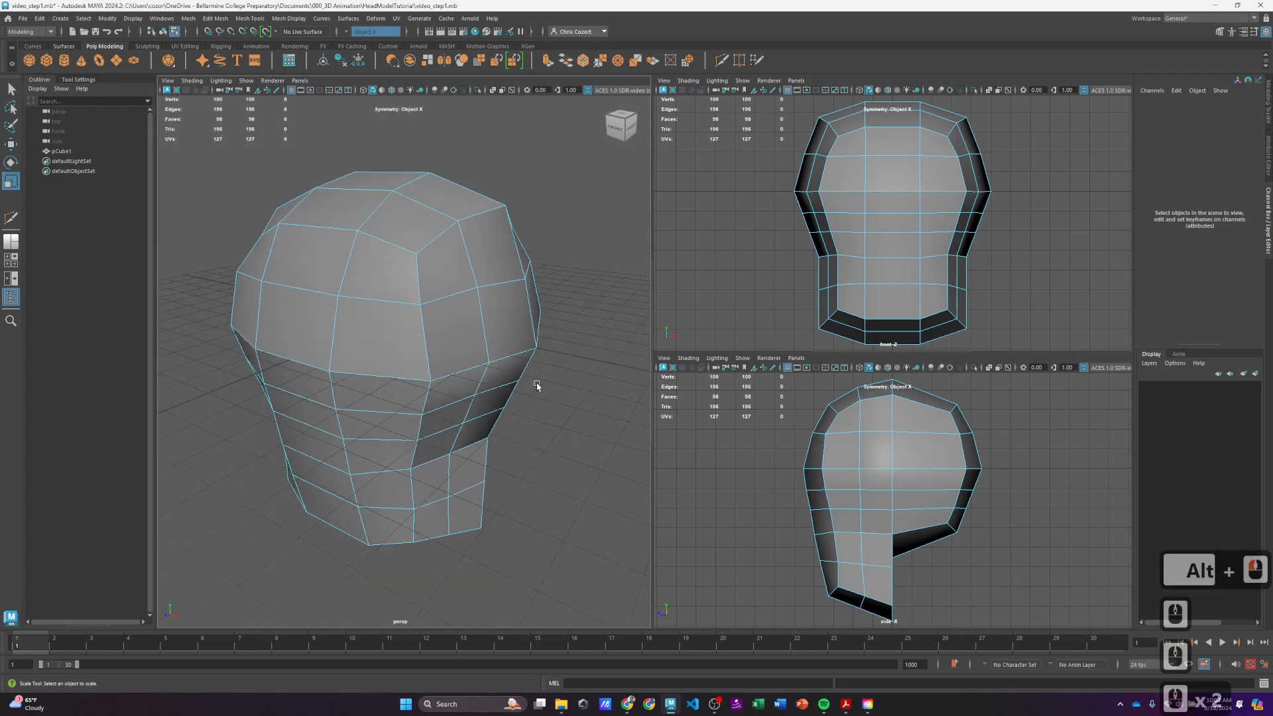
scroll(536, 384, up, 1)
scroll(536, 385, down, 1)
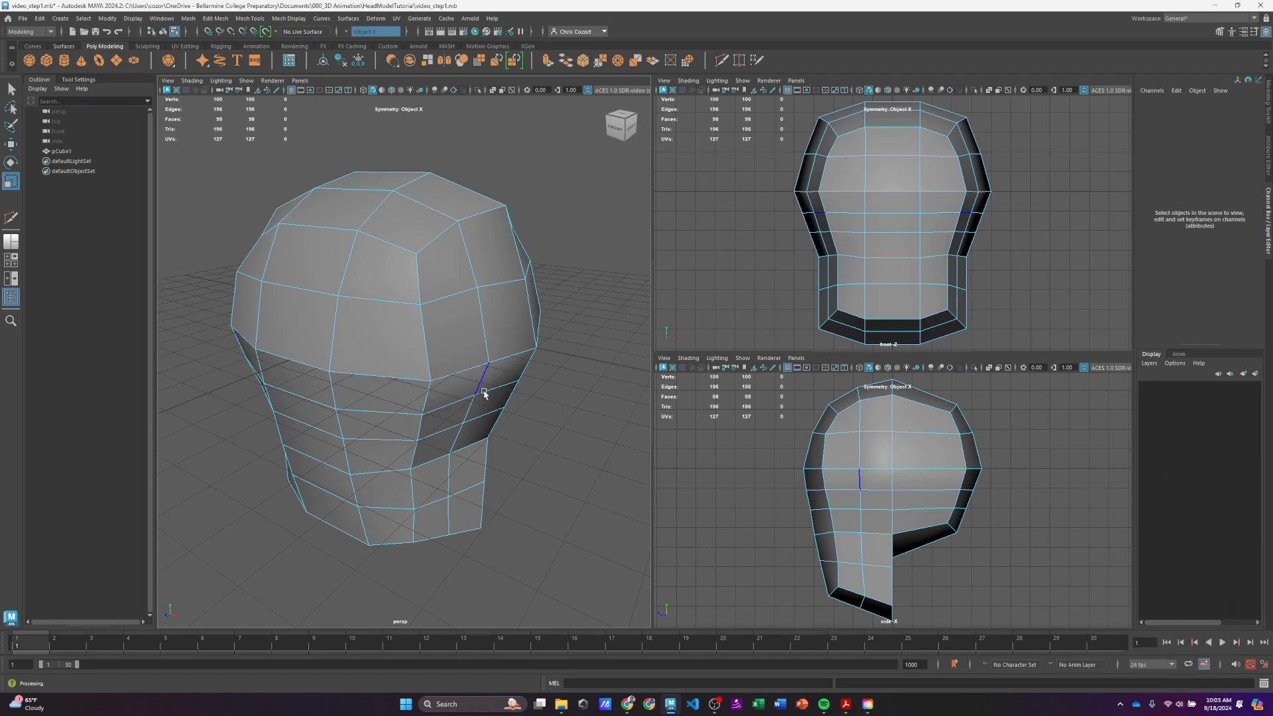
double_click(530, 408)
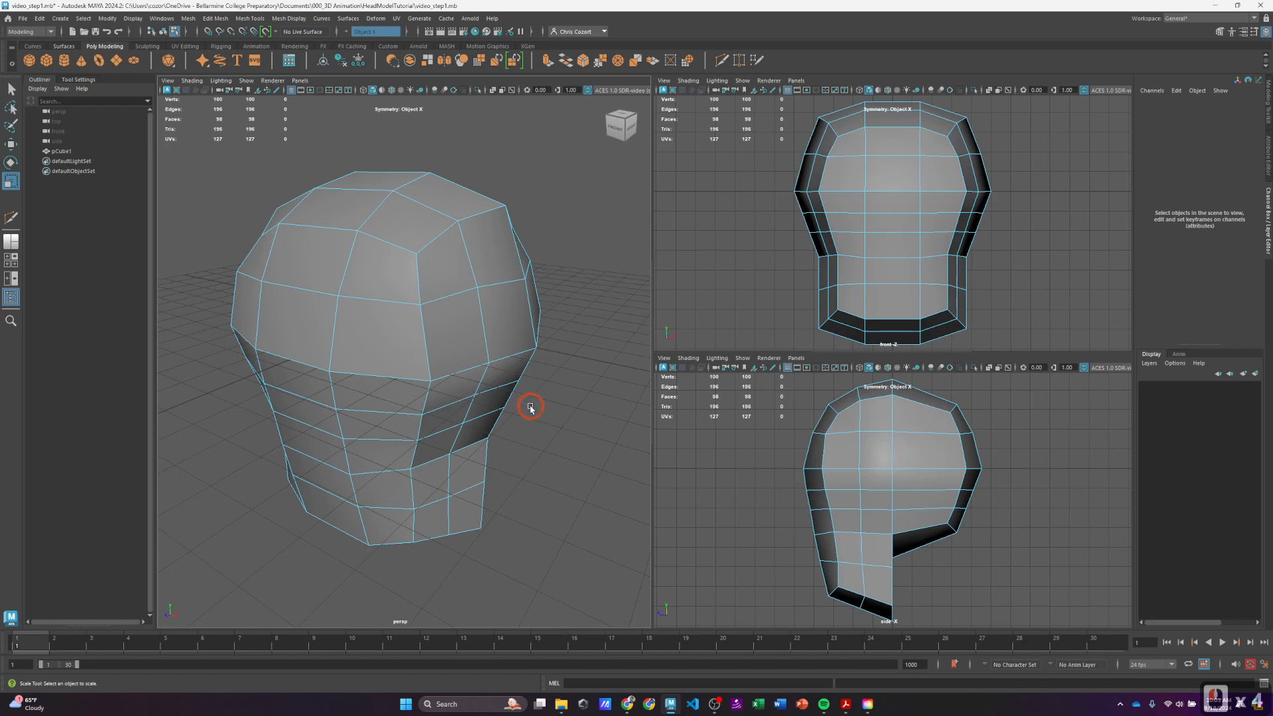
click(530, 408)
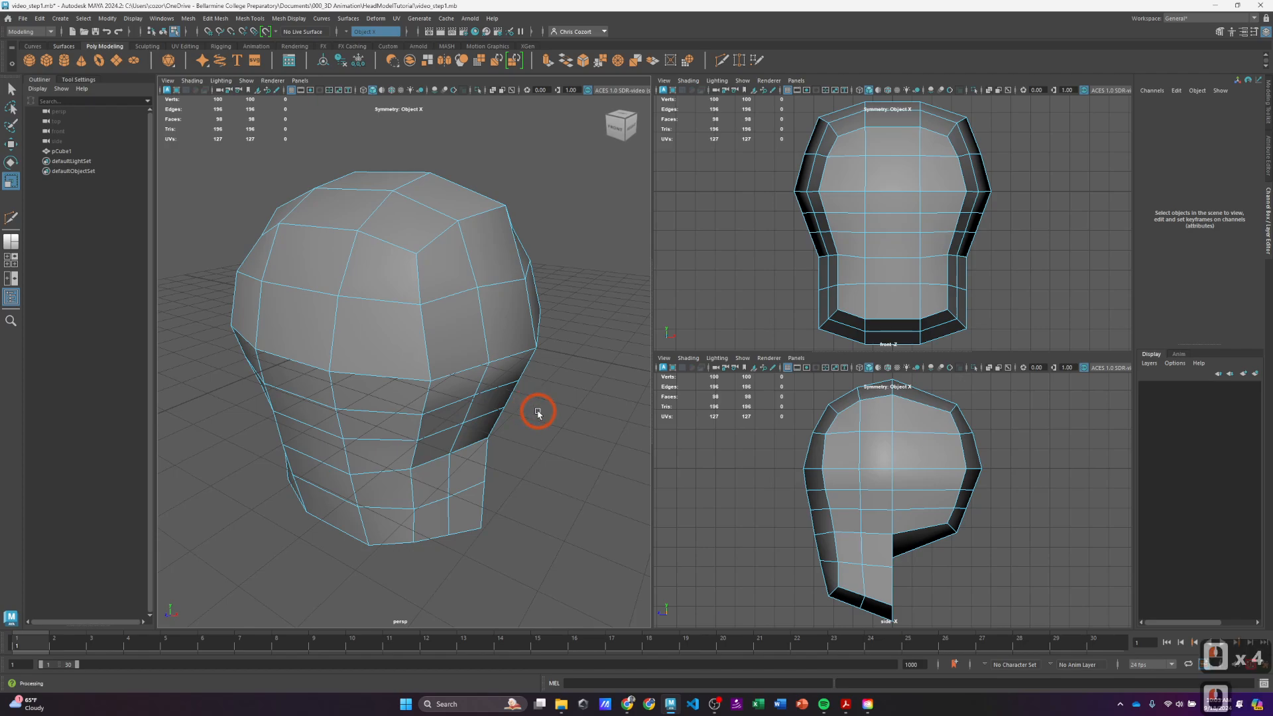
right_click(538, 412)
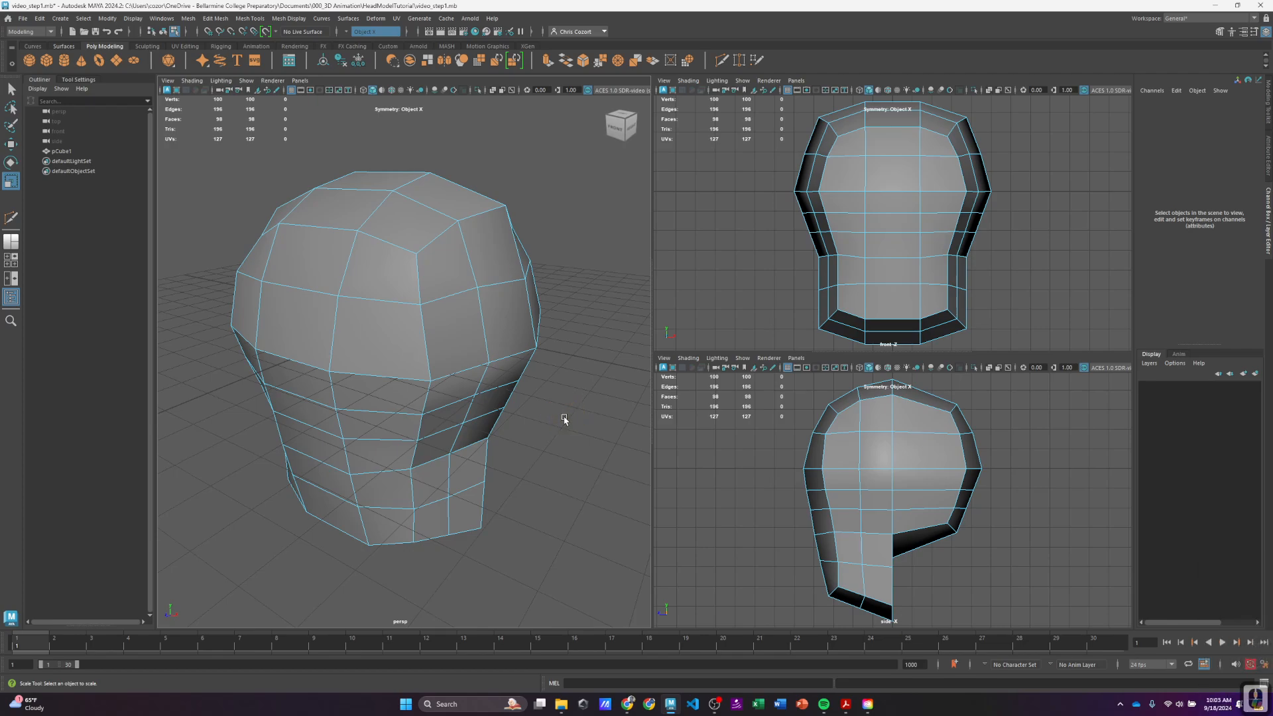
scroll(563, 419, up, 1)
scroll(563, 418, down, 1)
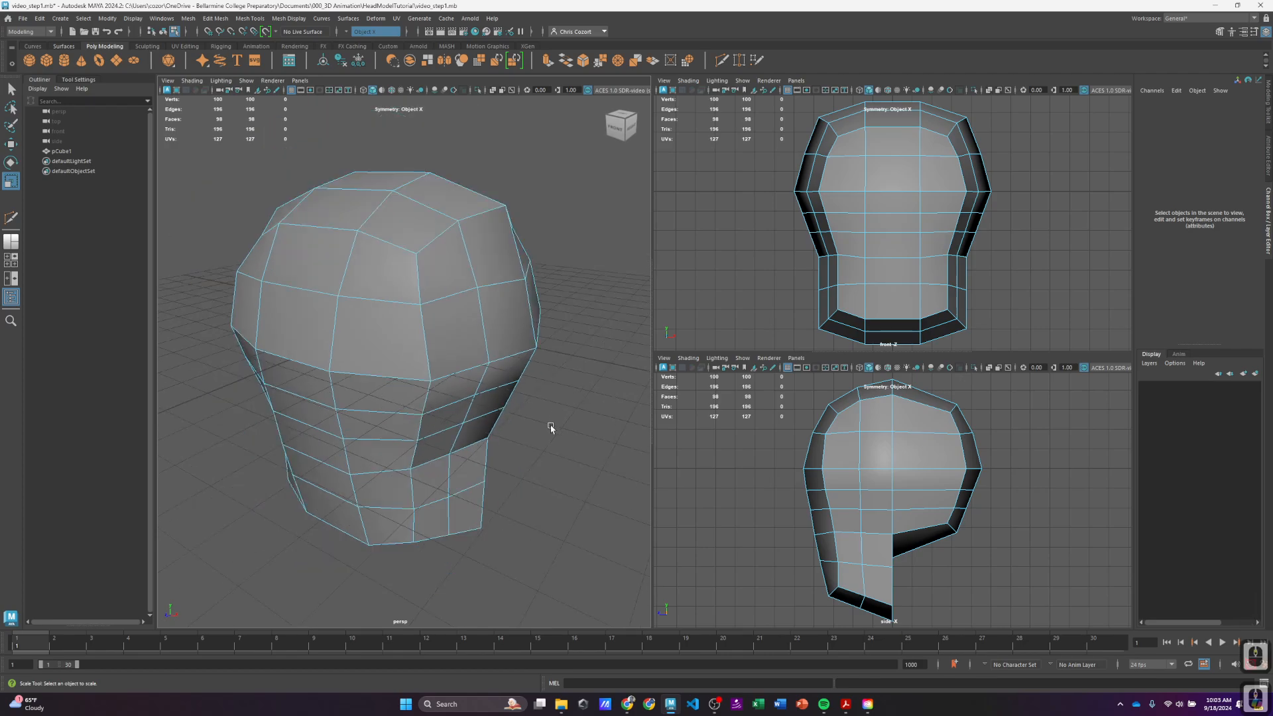
Inspect the side faces row by row from the upper skull down to the jaw, using face selection in the perspective view.
mouse_move(553, 428)
alt+mouse_down()
mouse_move(526, 424)
mouse_move(577, 424)
mouse_move(570, 411)
alt+mouse_up()
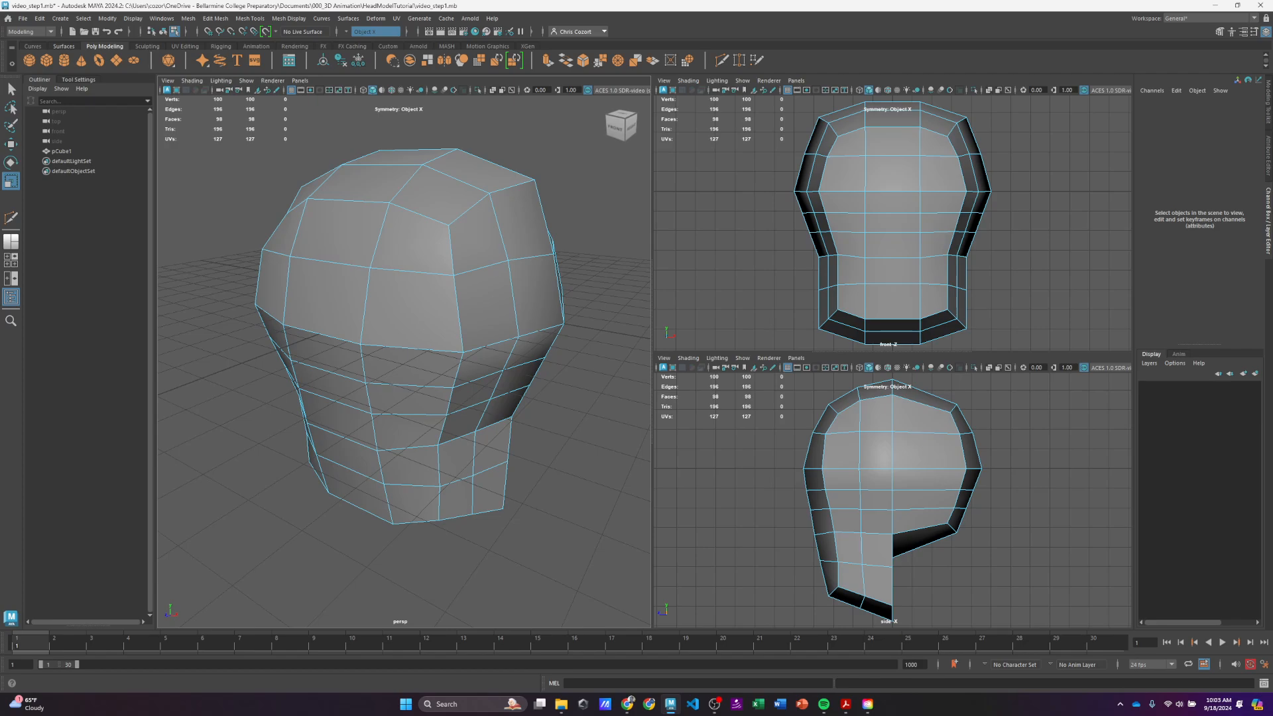
alt+drag(544, 409, 505, 398)
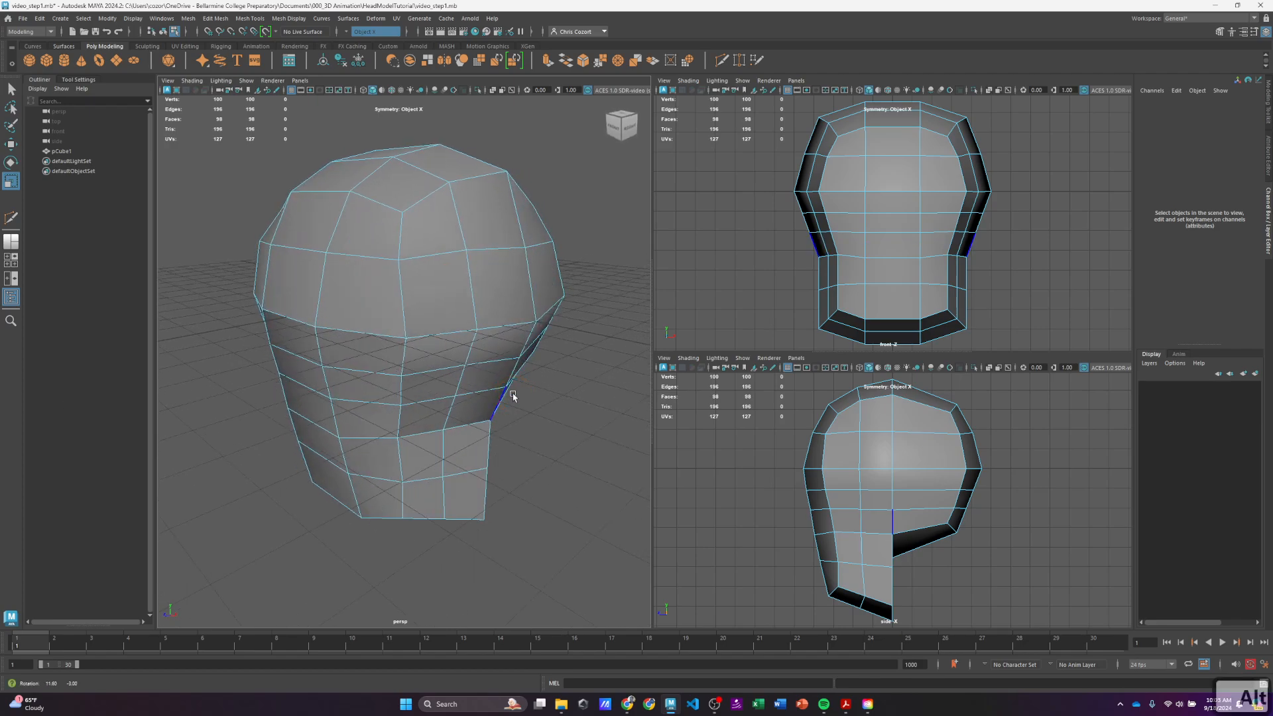
right_drag(425, 248, 426, 275)
click(428, 226)
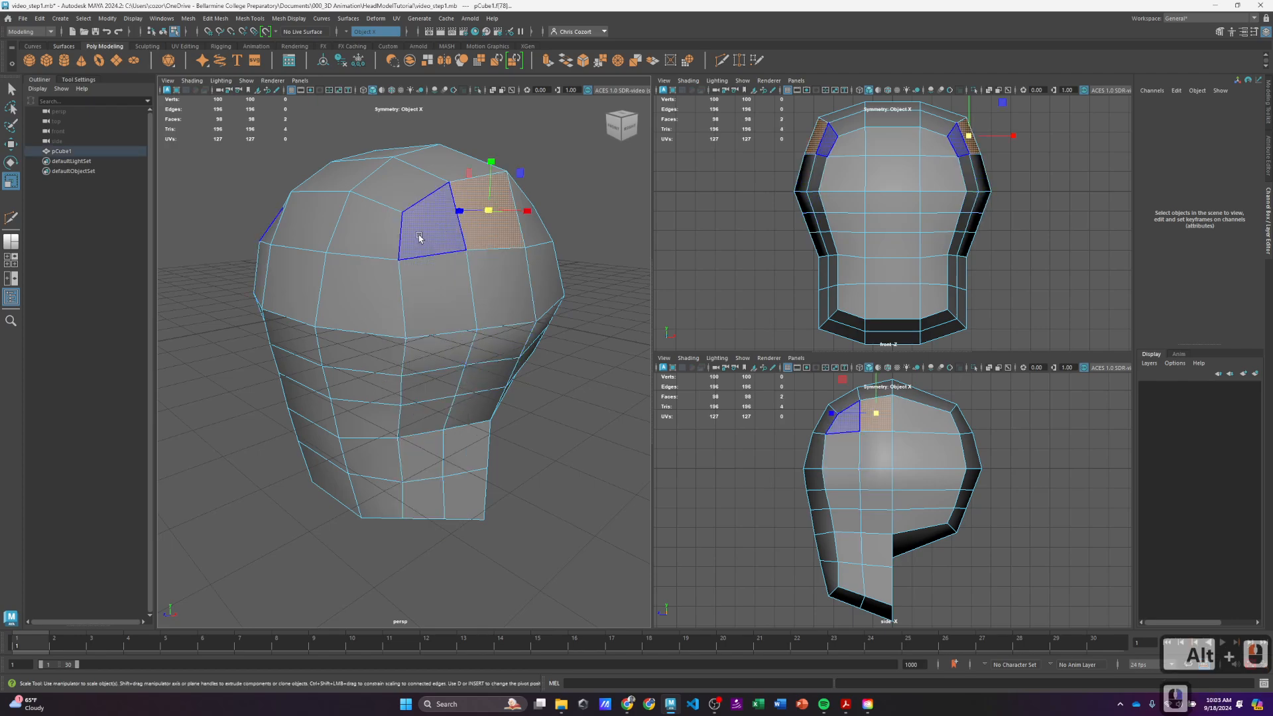
click(419, 236)
click(438, 298)
click(444, 346)
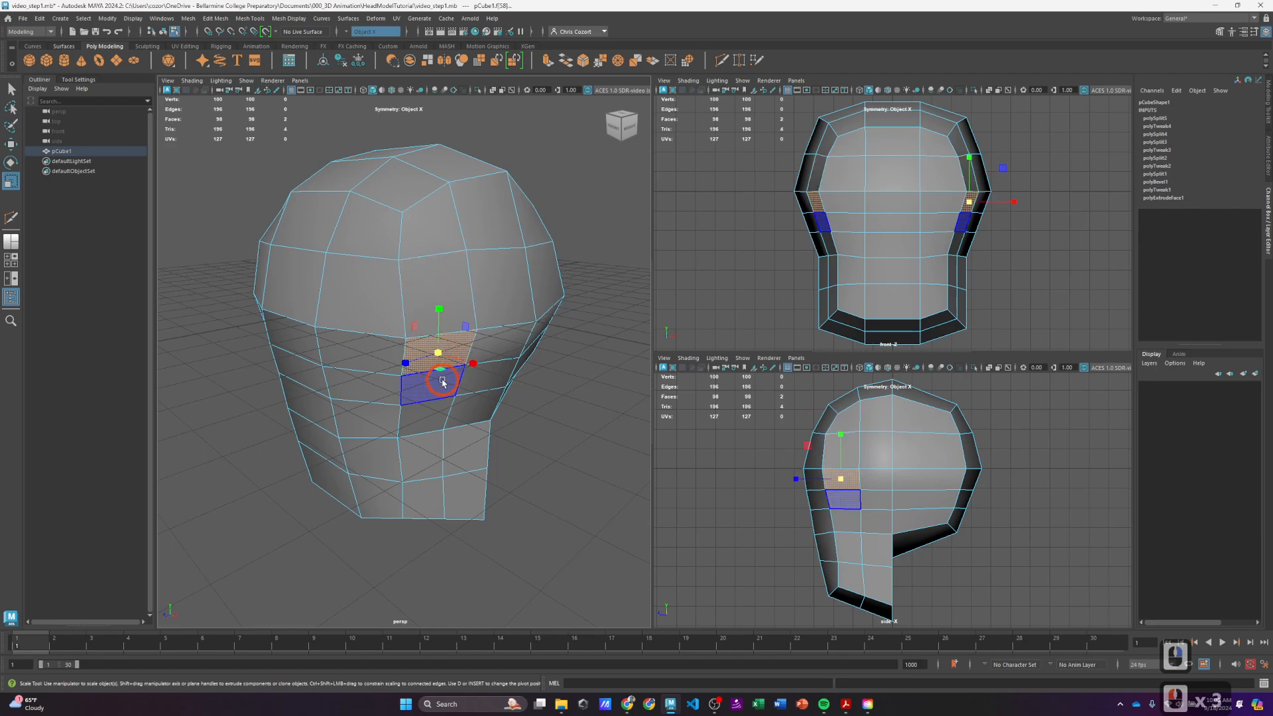
click(424, 382)
click(427, 414)
click(424, 459)
alt+drag(424, 459, 448, 399)
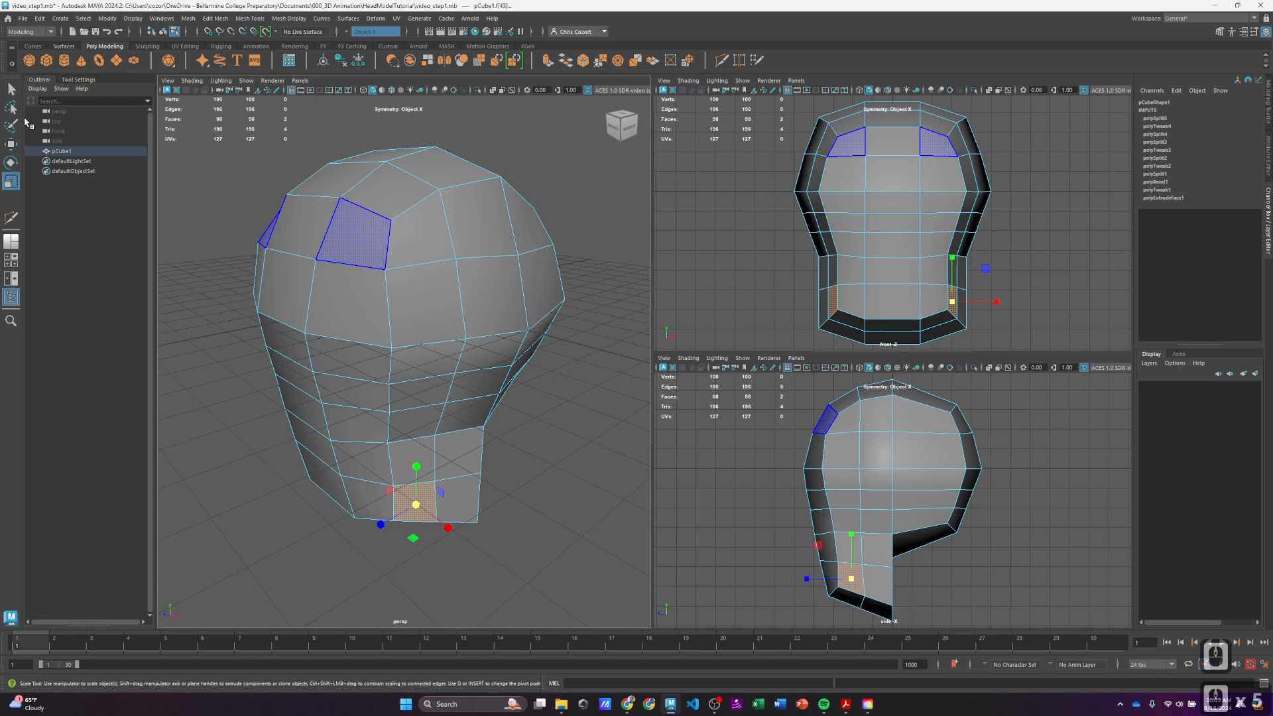
drag(0, 50, 0, 50)
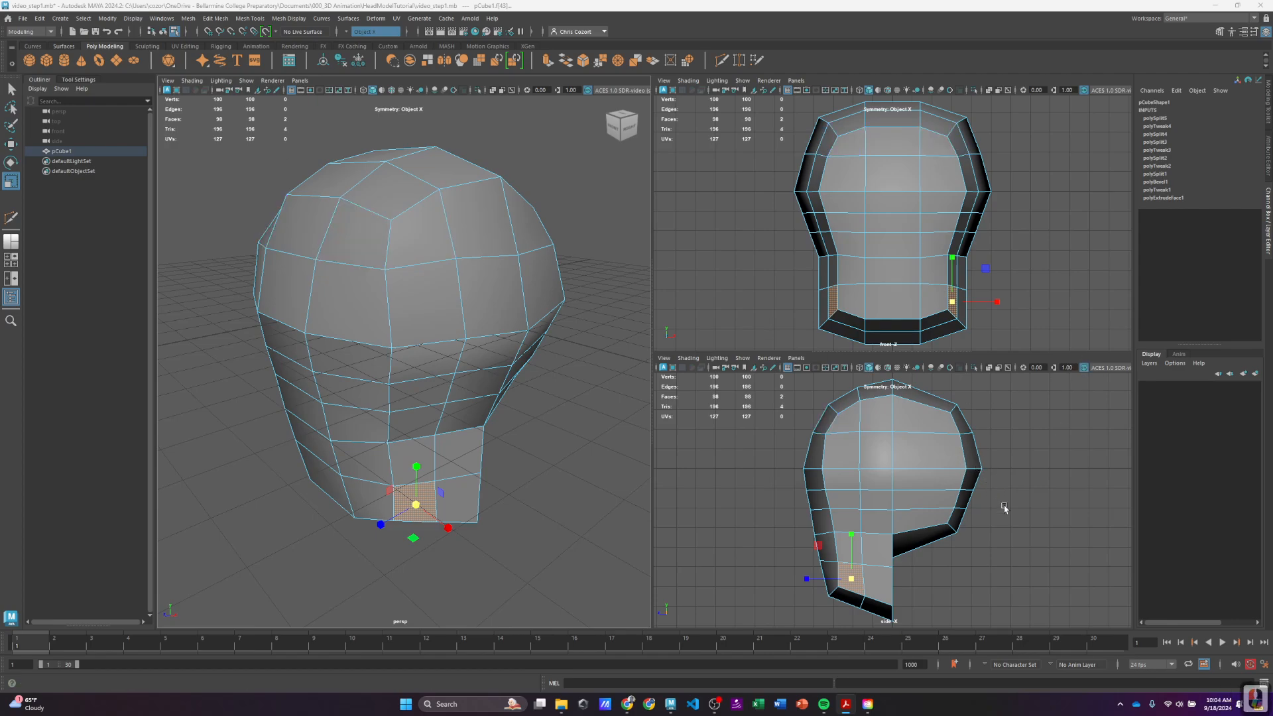
Select the three vertex rows at and just below mid-head in the side view and move them slightly upward.
scroll(1028, 537, up, 1)
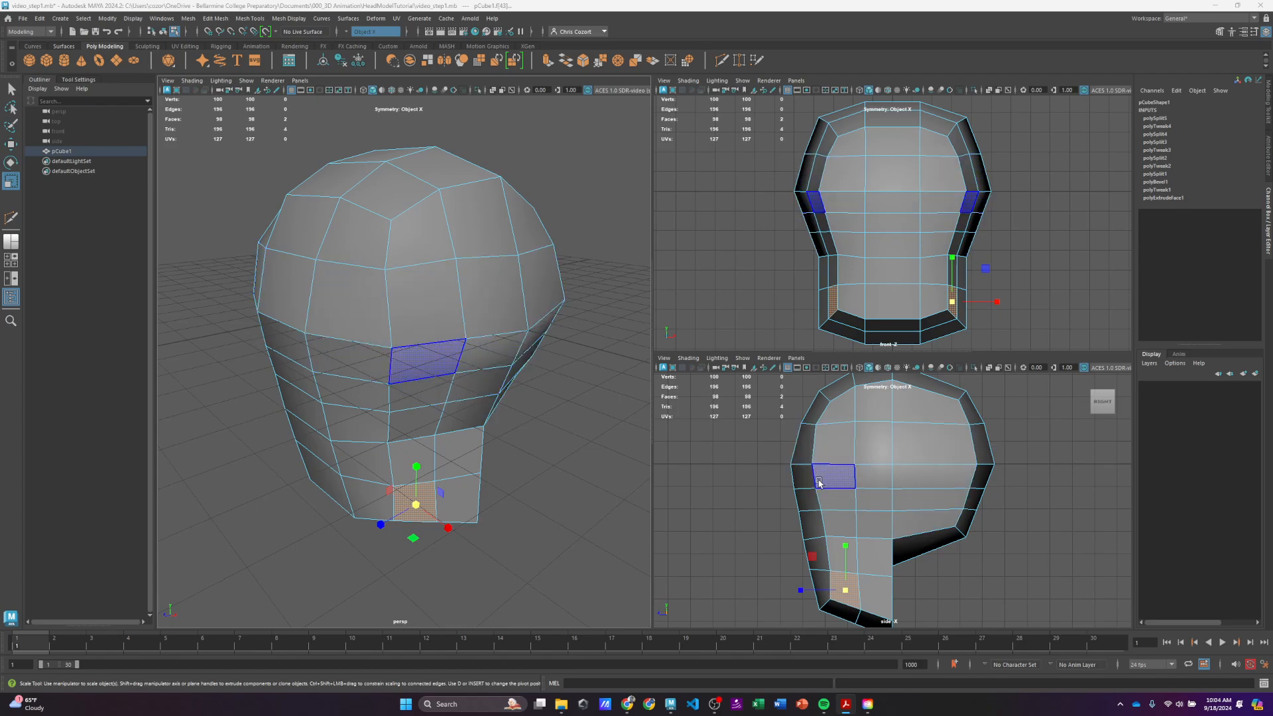
right_drag(841, 408, 804, 412)
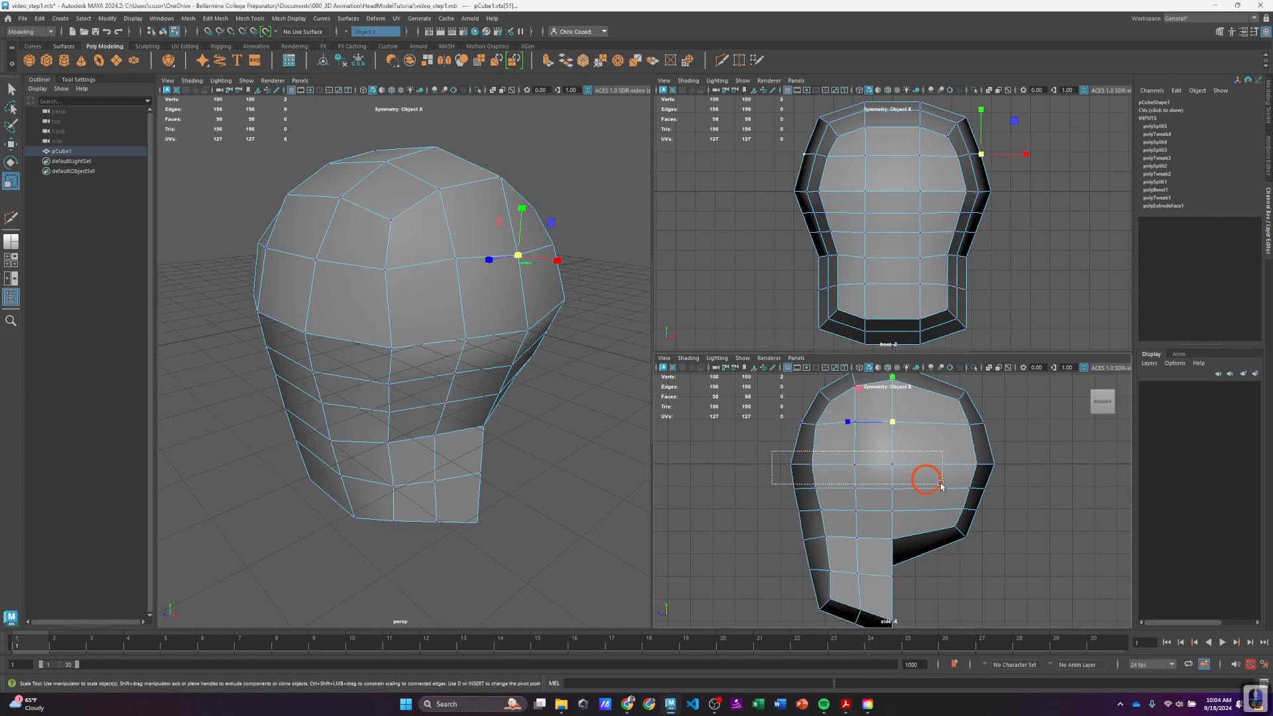
drag(941, 484, 1028, 520)
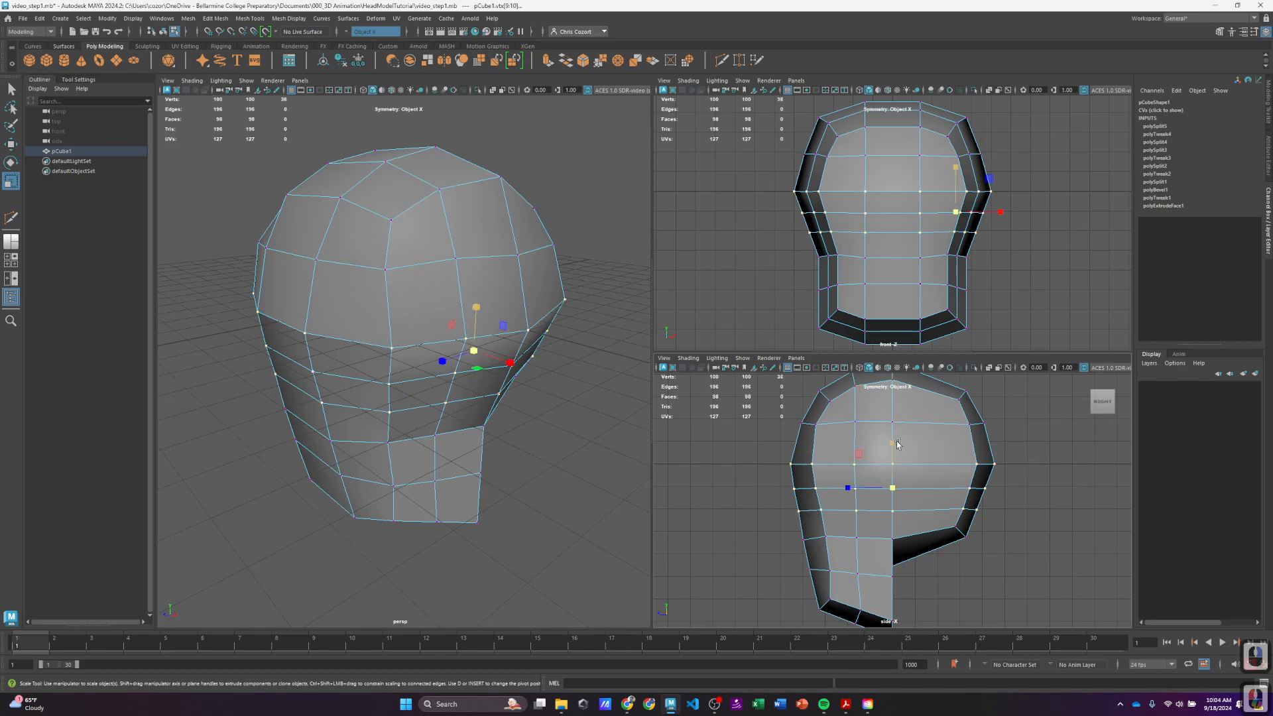
key(w)
drag(892, 457, 894, 450)
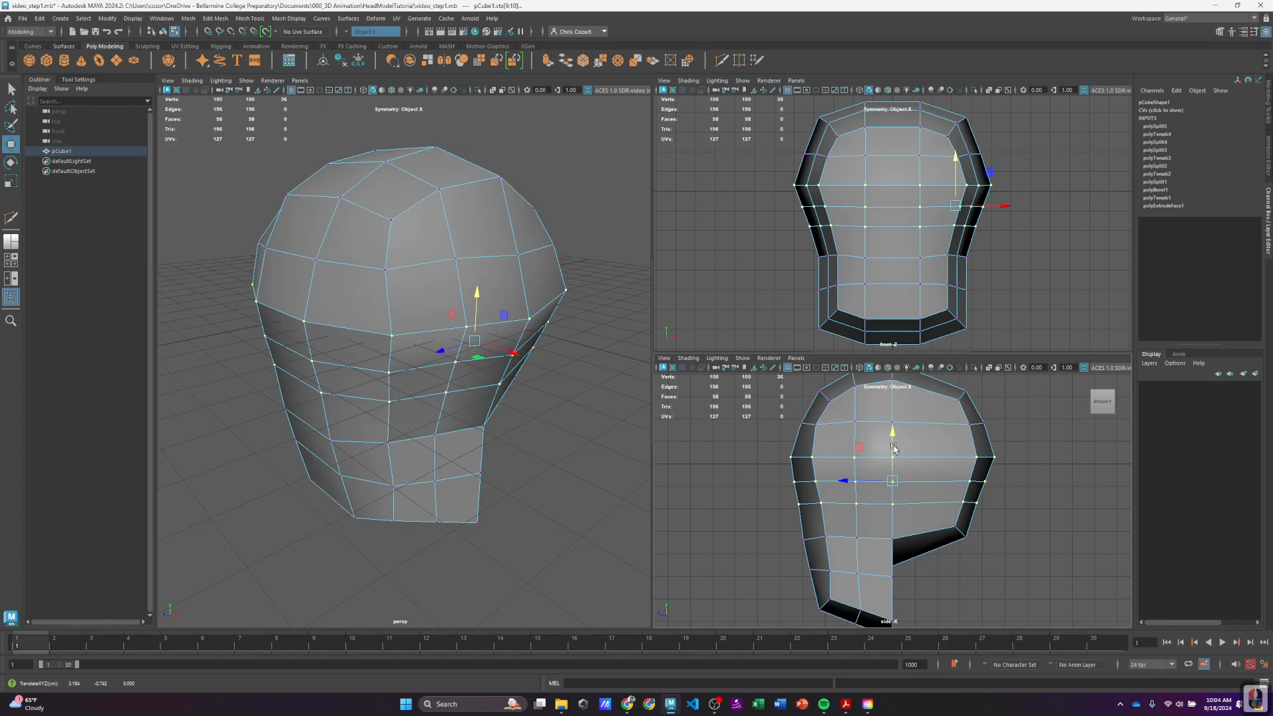
Smooth the front-view contour by moving the widest row's side vertices inward and the jaw-corner row's side vertices slightly outward.
scroll(1034, 224, up, 1)
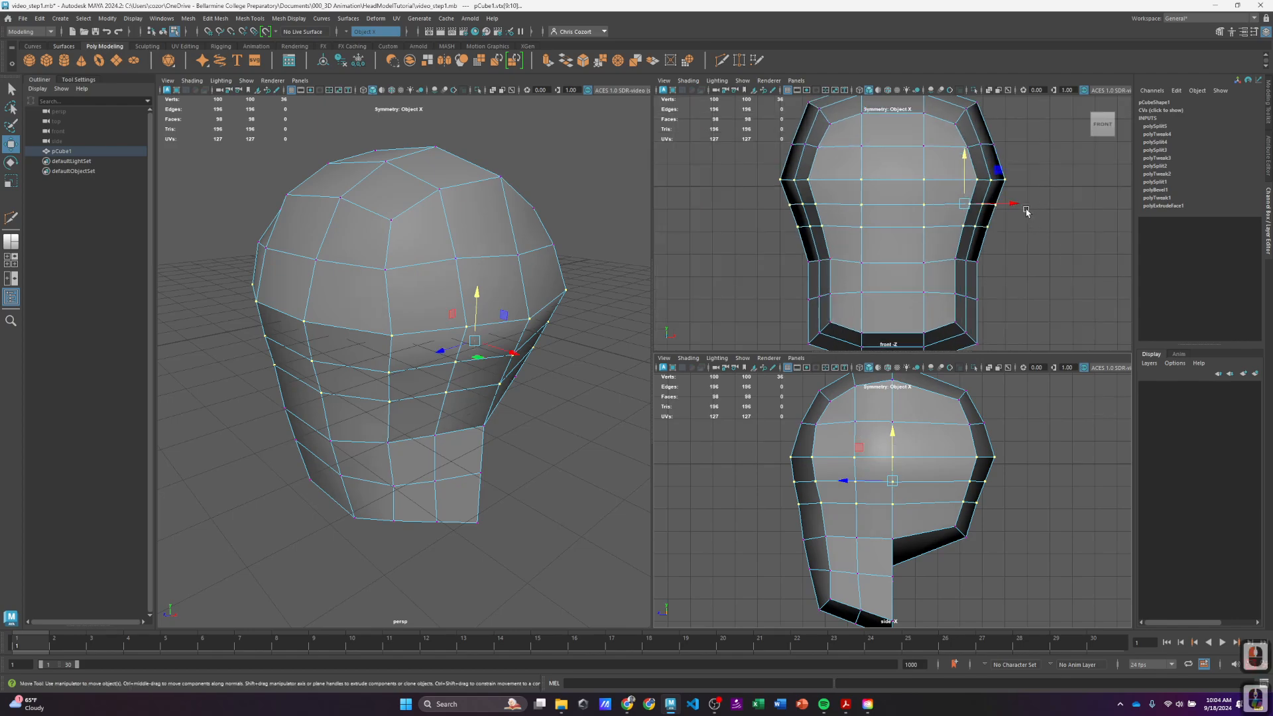
drag(1014, 190, 982, 183)
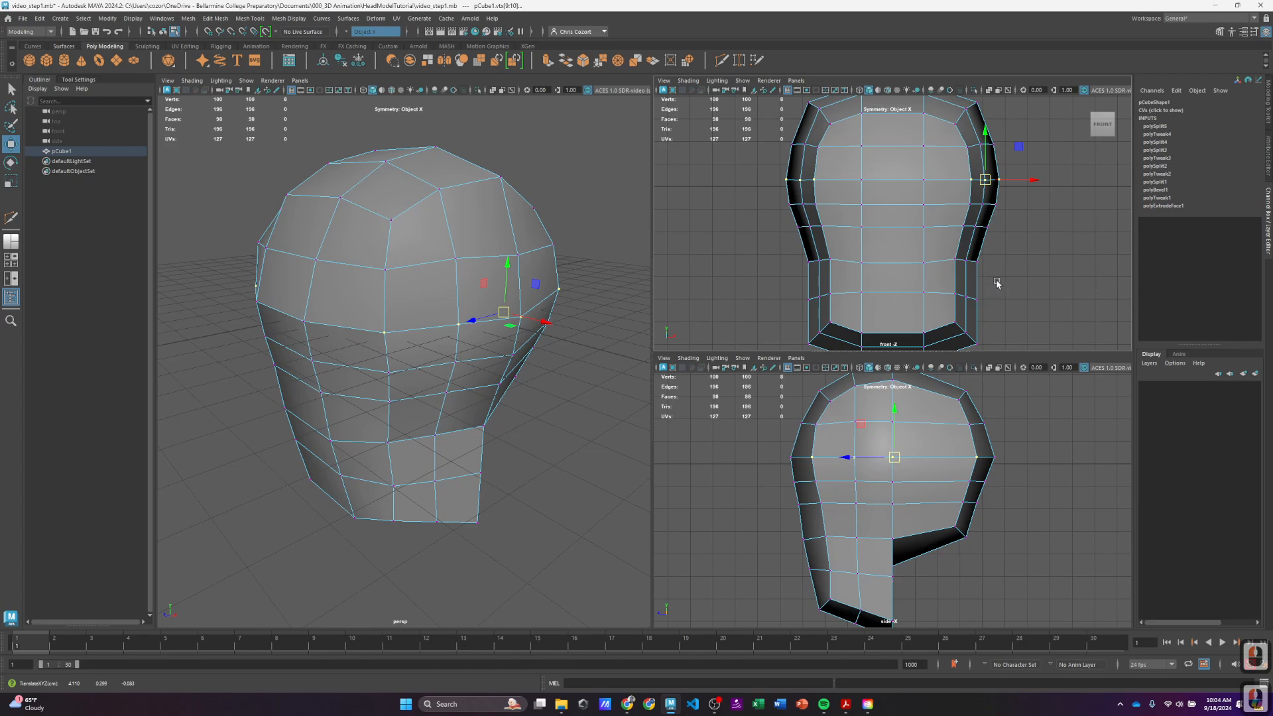
mouse_move(993, 267)
mouse_down()
mouse_move(946, 251)
mouse_move(971, 262)
mouse_up()
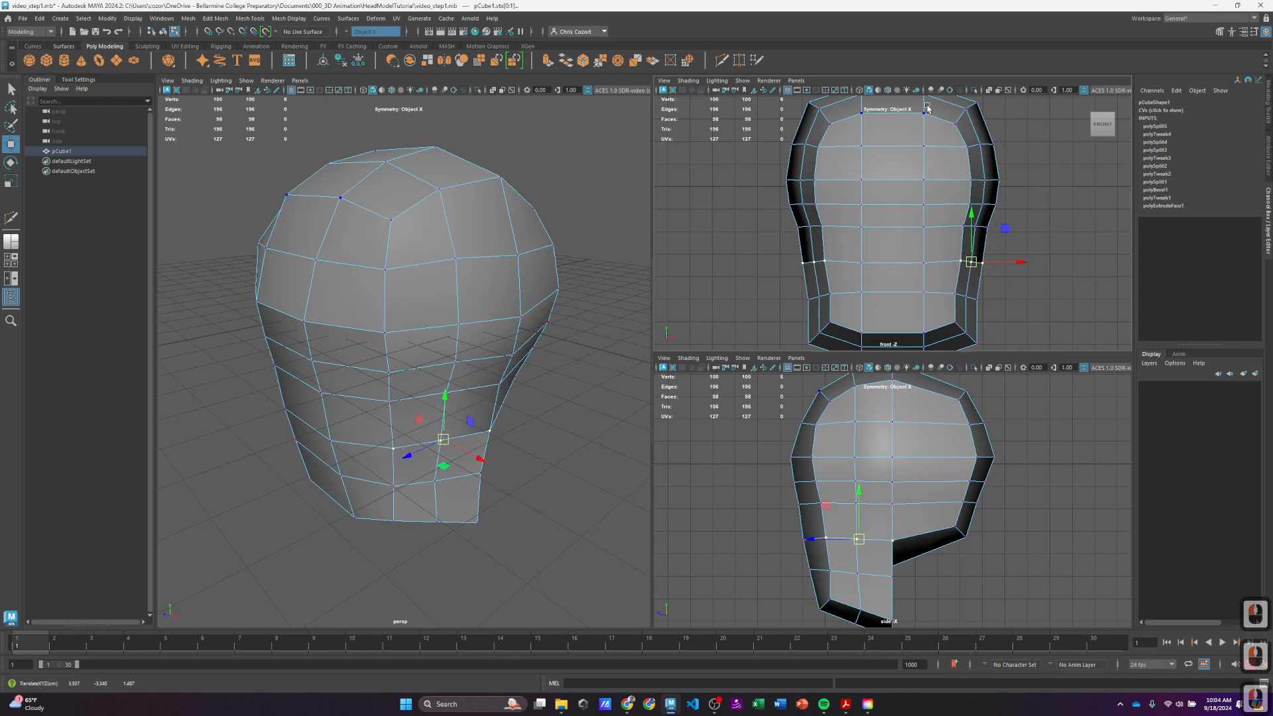
Fine-tune the front and loop side vertices of the jaw-corner row, shifting the loop vertex slightly down and inward.
click(972, 230)
scroll(1019, 266, up, 2)
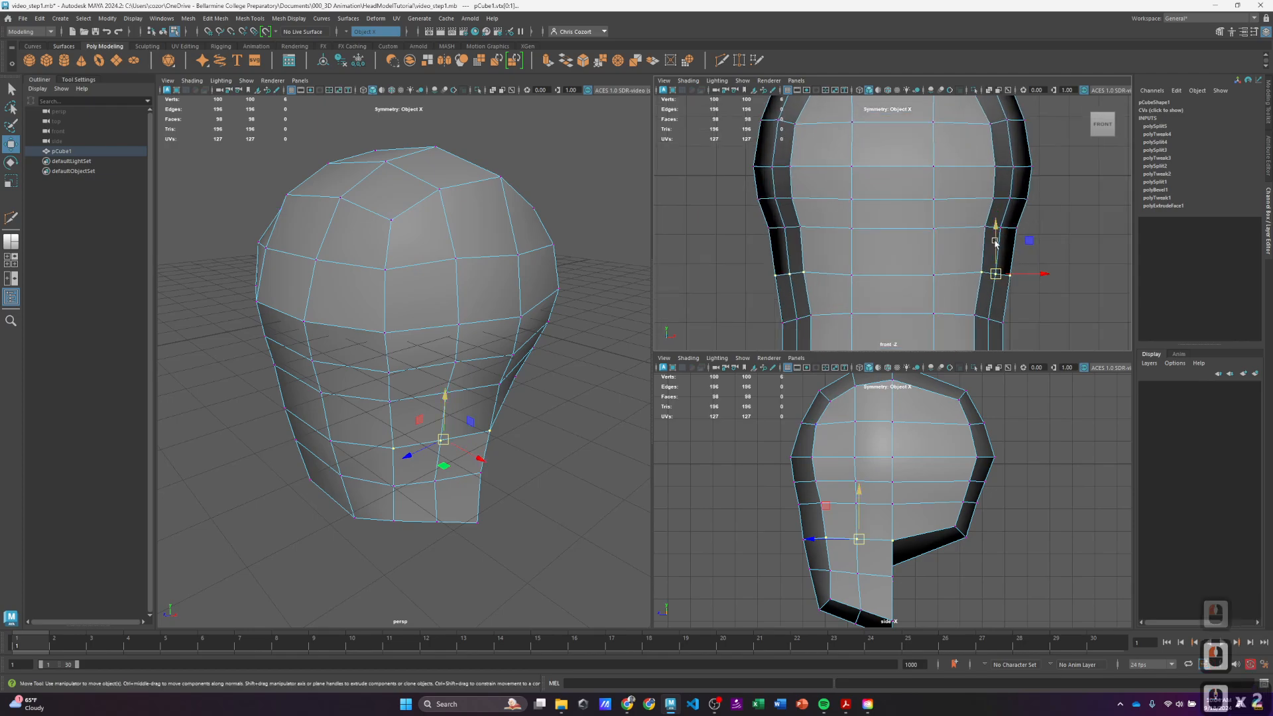
click(980, 278)
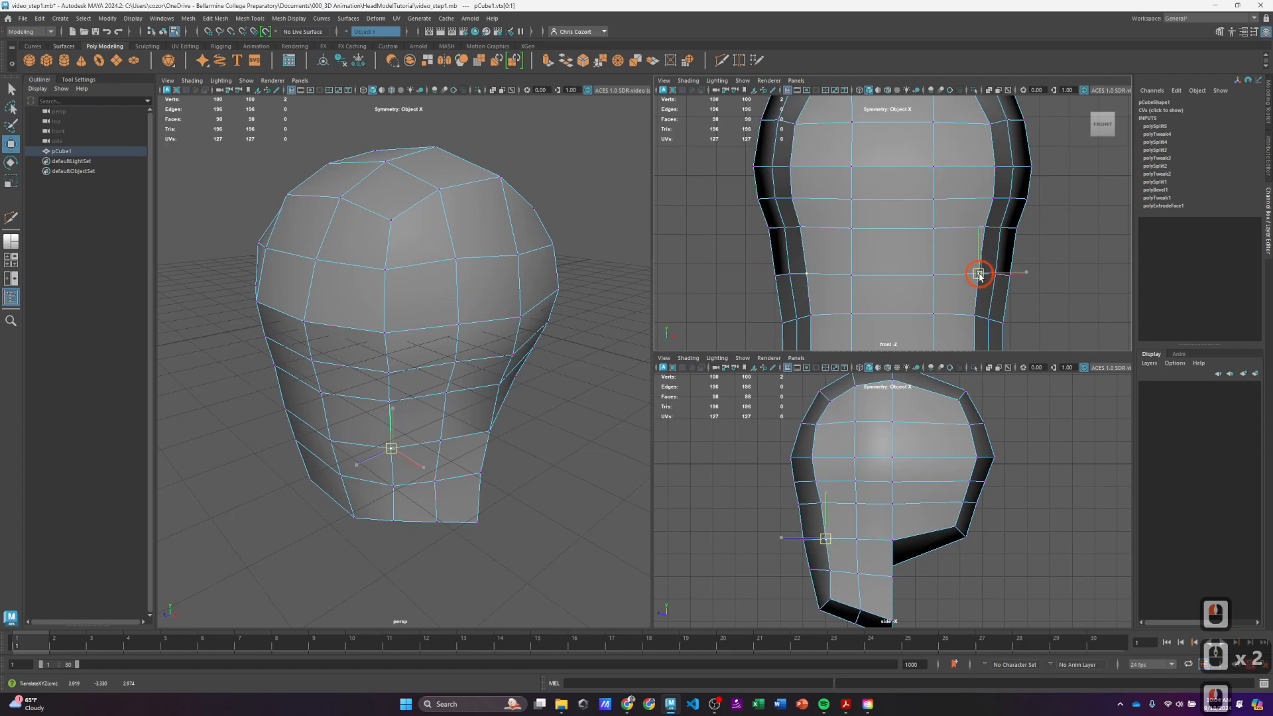
click(995, 274)
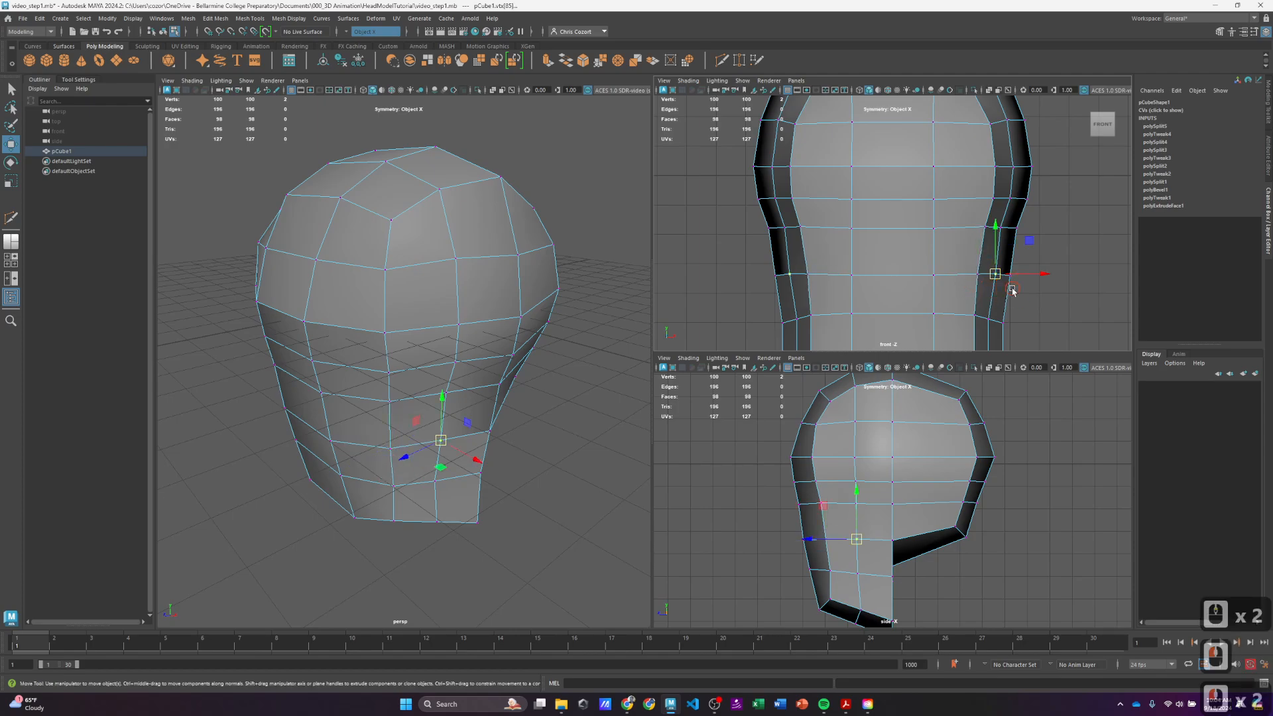
drag(995, 274, 995, 278)
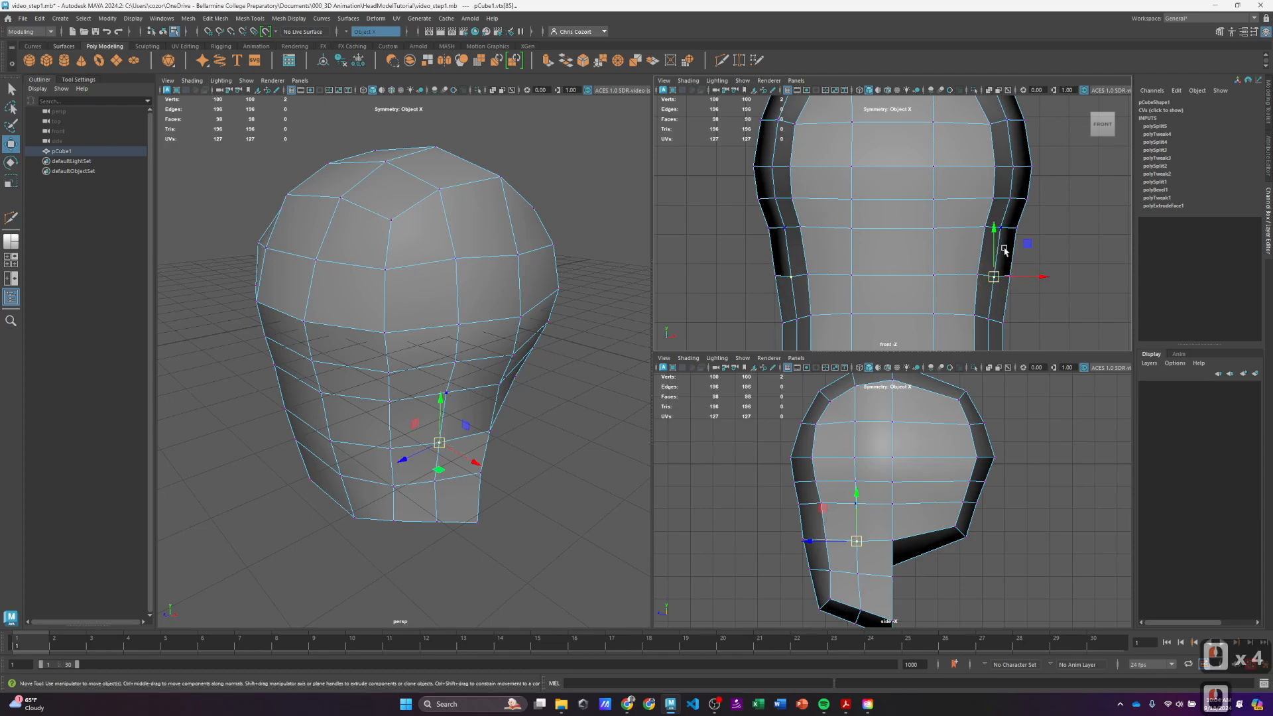
Round the upper skull corner in the front view by moving its outermost side vertex slightly inward and down.
scroll(1049, 247, down, 3)
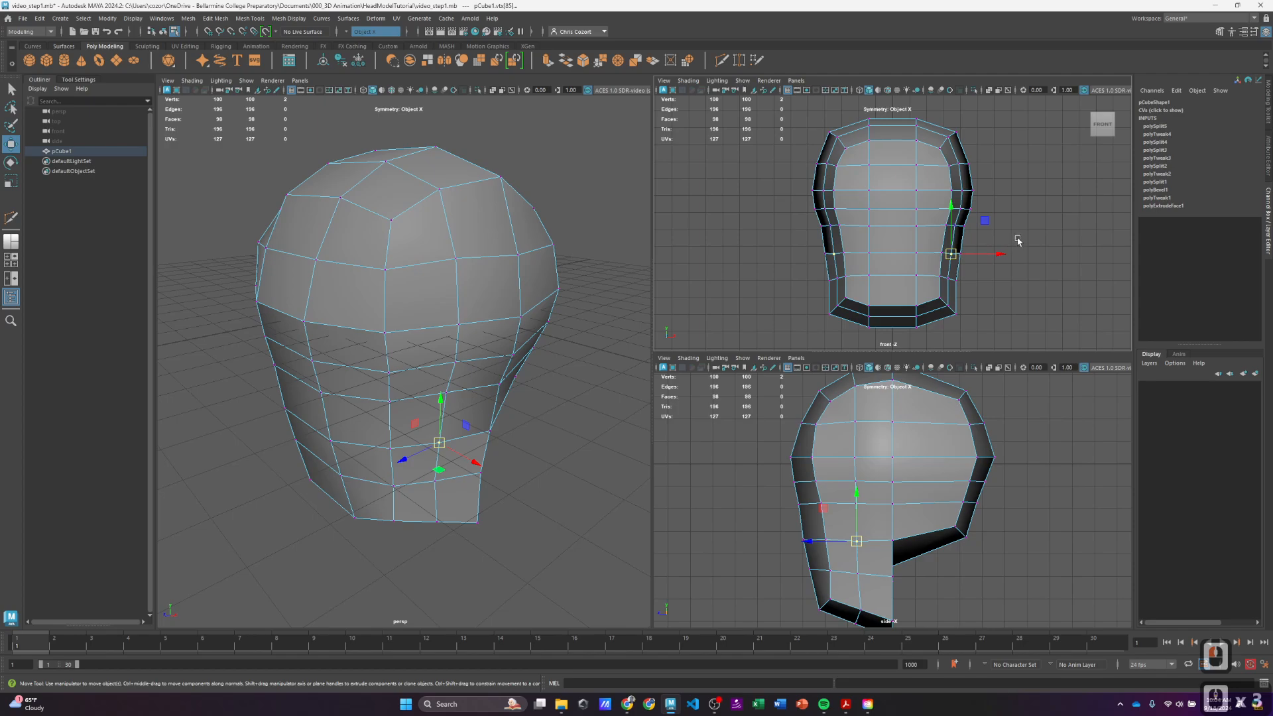
scroll(993, 177, up, 1)
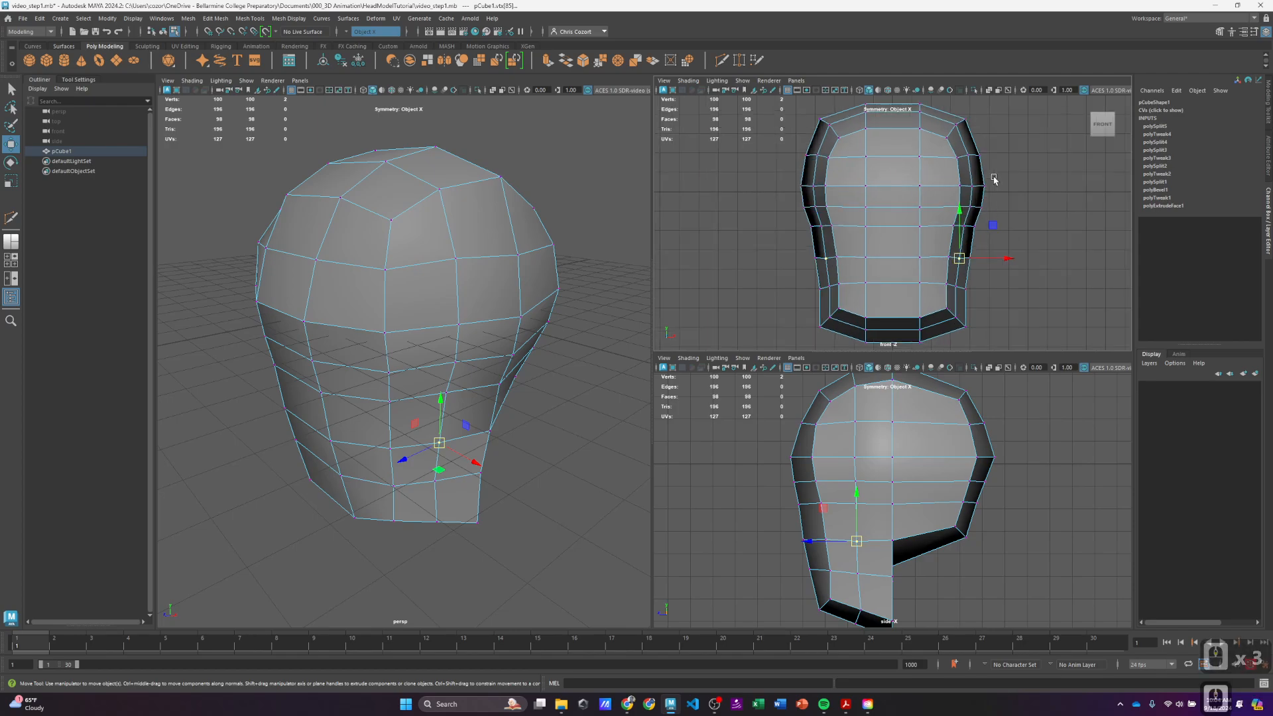
alt+middle_drag(997, 169, 1000, 225)
scroll(998, 228, up, 2)
scroll(1034, 236, up, 1)
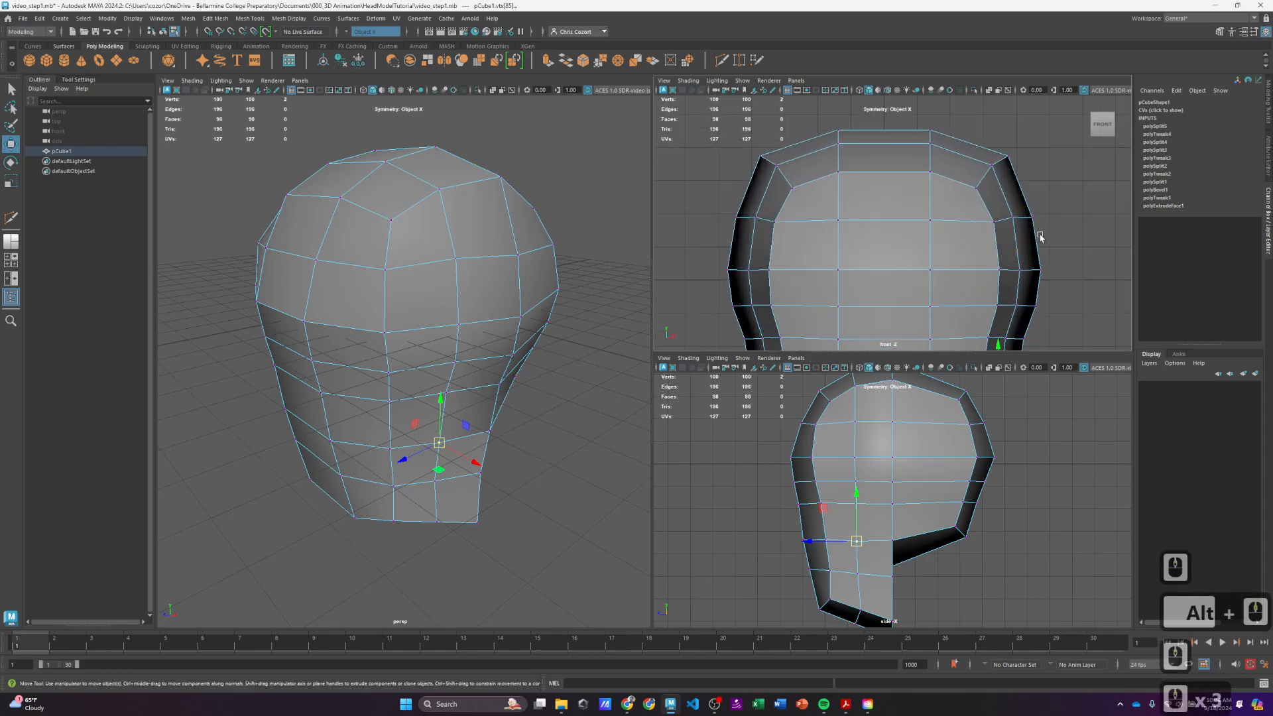
click(977, 192)
click(990, 170)
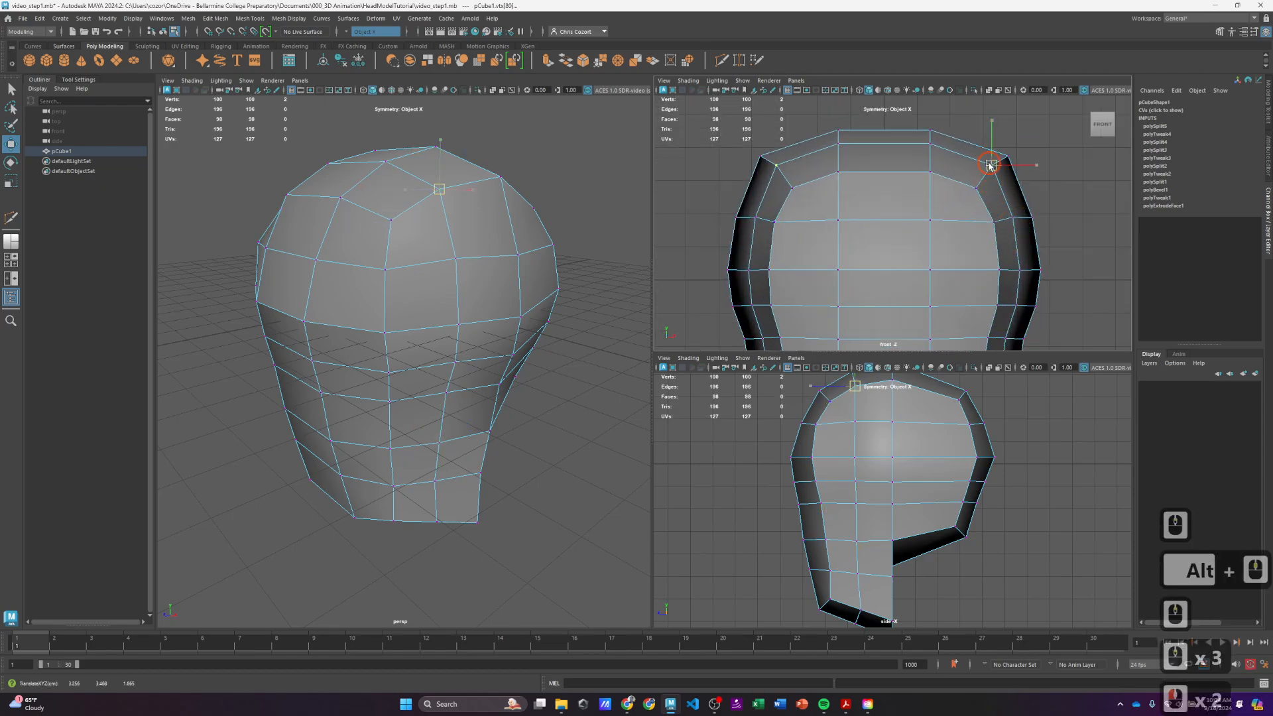
mouse_move(989, 169)
mouse_down()
mouse_move(1012, 156)
mouse_move(1002, 161)
mouse_up()
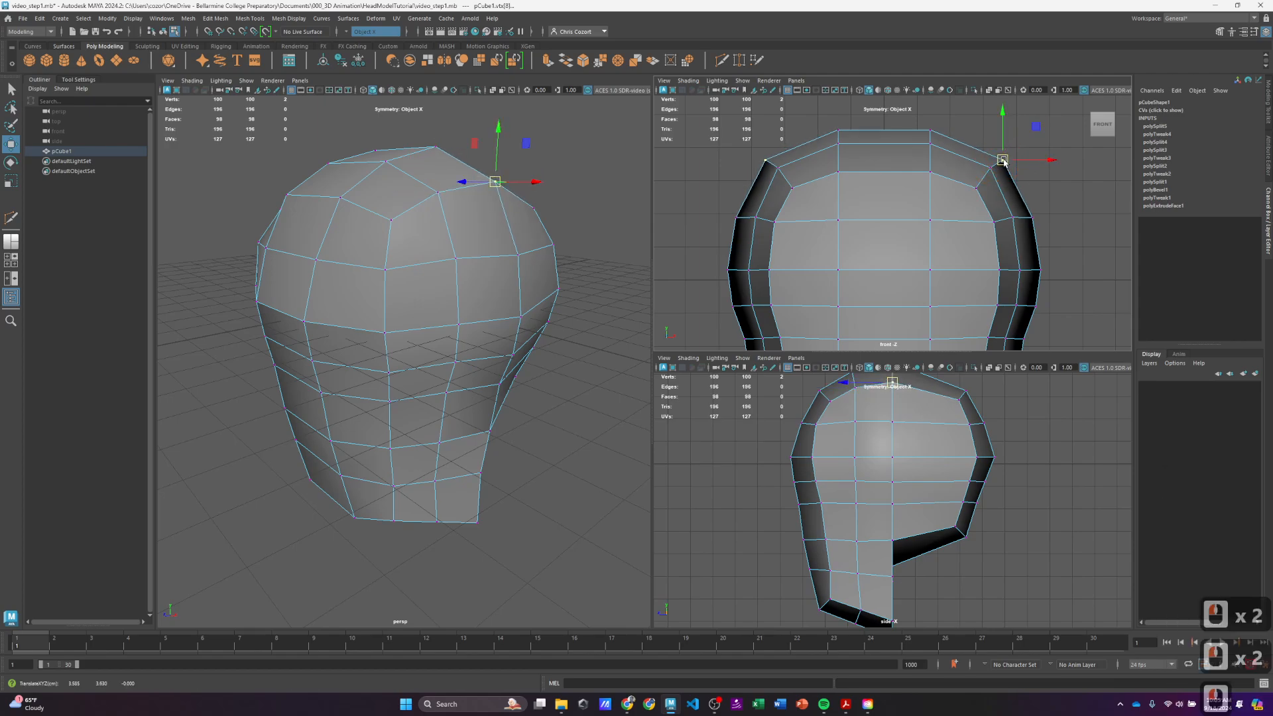
Round the chin corner in the front view by moving its outer, middle and inner vertices slightly inward.
scroll(1027, 232, down, 6)
alt+middle_drag(985, 270, 973, 207)
scroll(952, 265, up, 4)
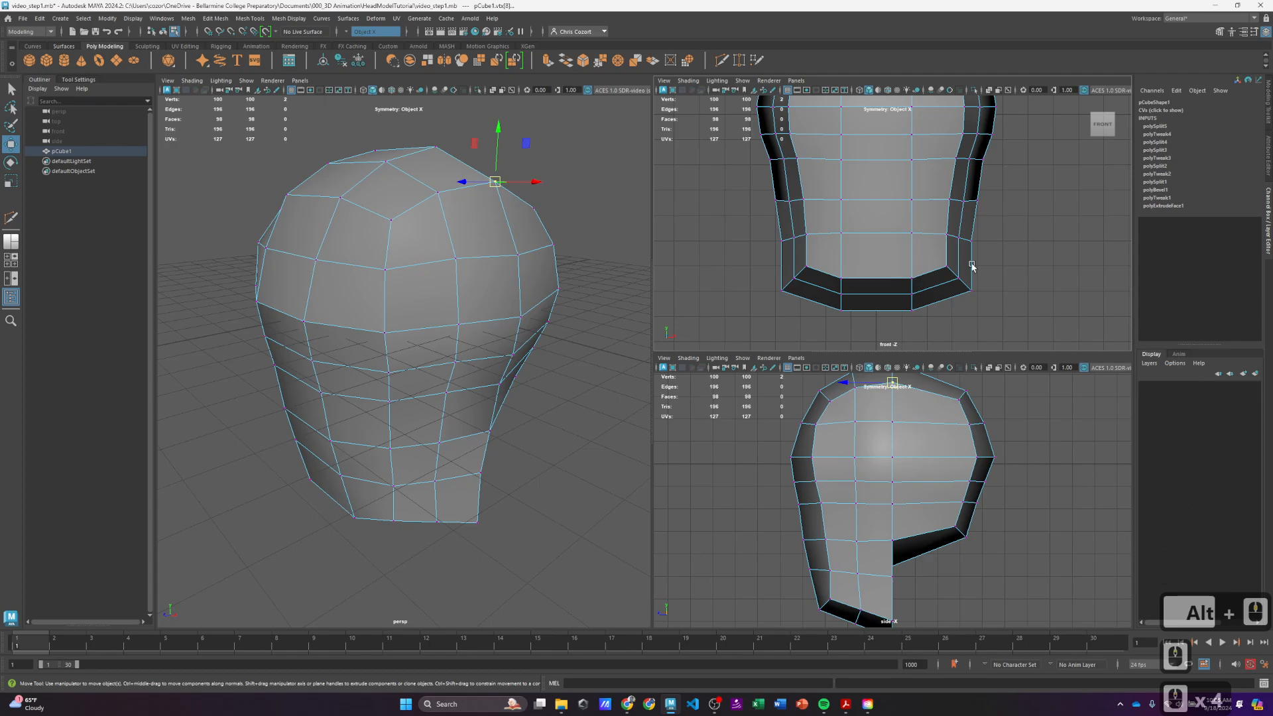
click(967, 291)
drag(967, 294, 966, 291)
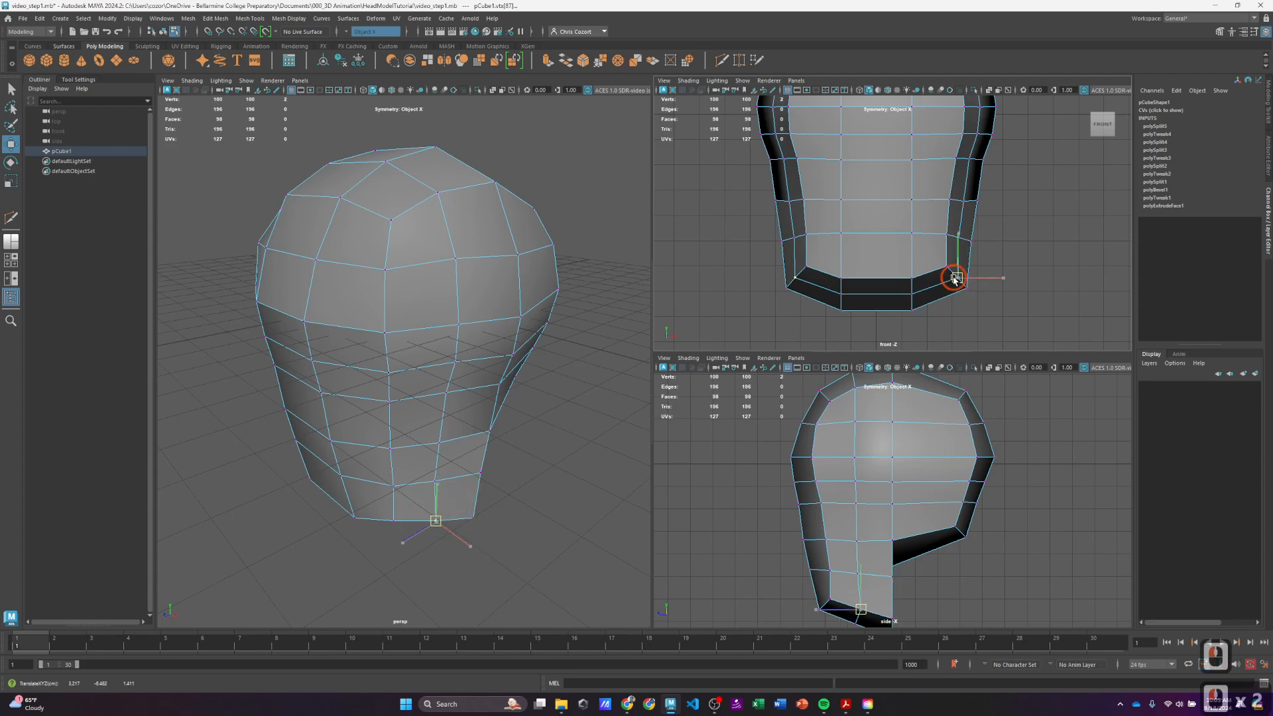
click(947, 263)
drag(947, 263, 944, 263)
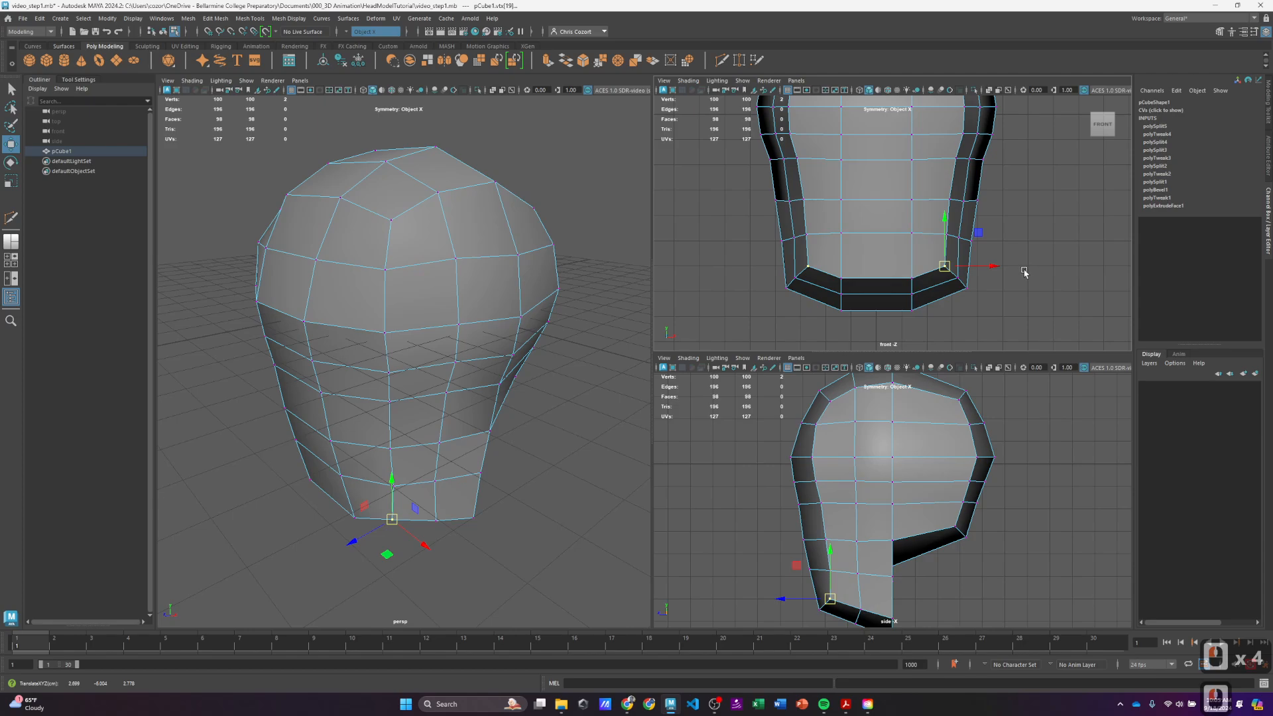
Select the two rows of faces wrapping across the front at eye level, extending to the added side edge loop on both sides.
scroll(966, 243, down, 2)
alt+middle_drag(969, 187, 969, 238)
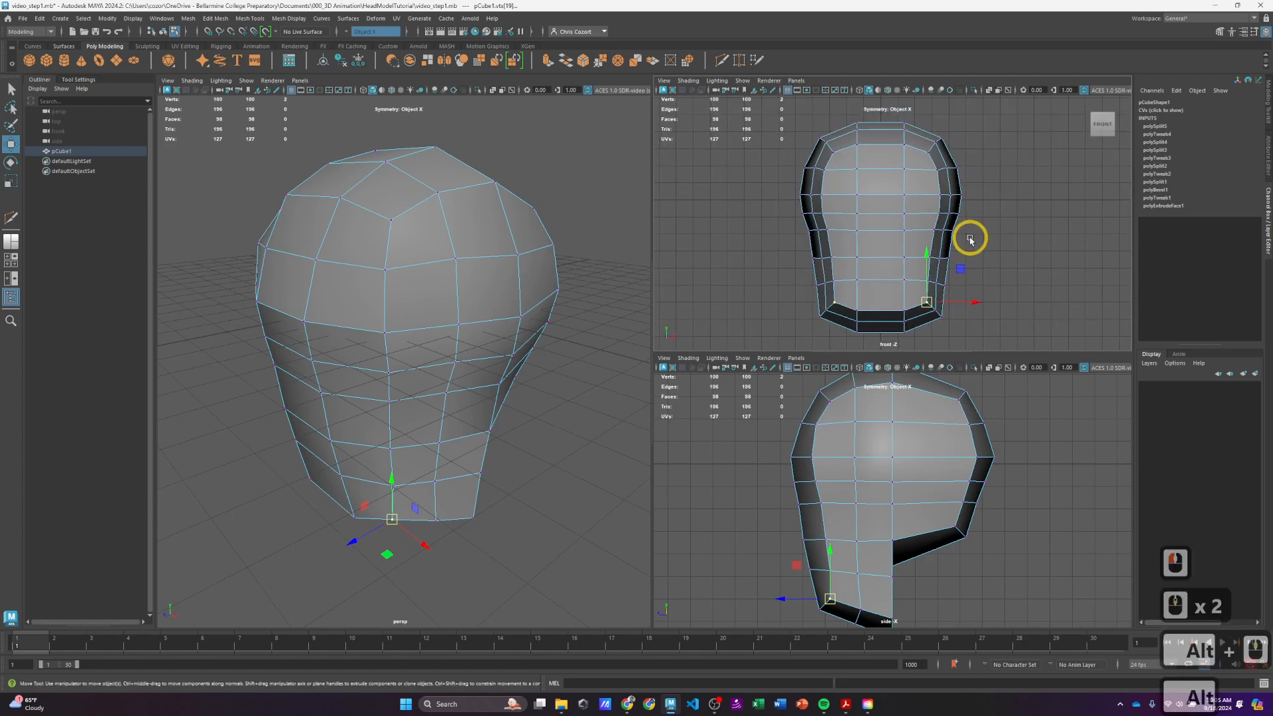
scroll(906, 221, up, 1)
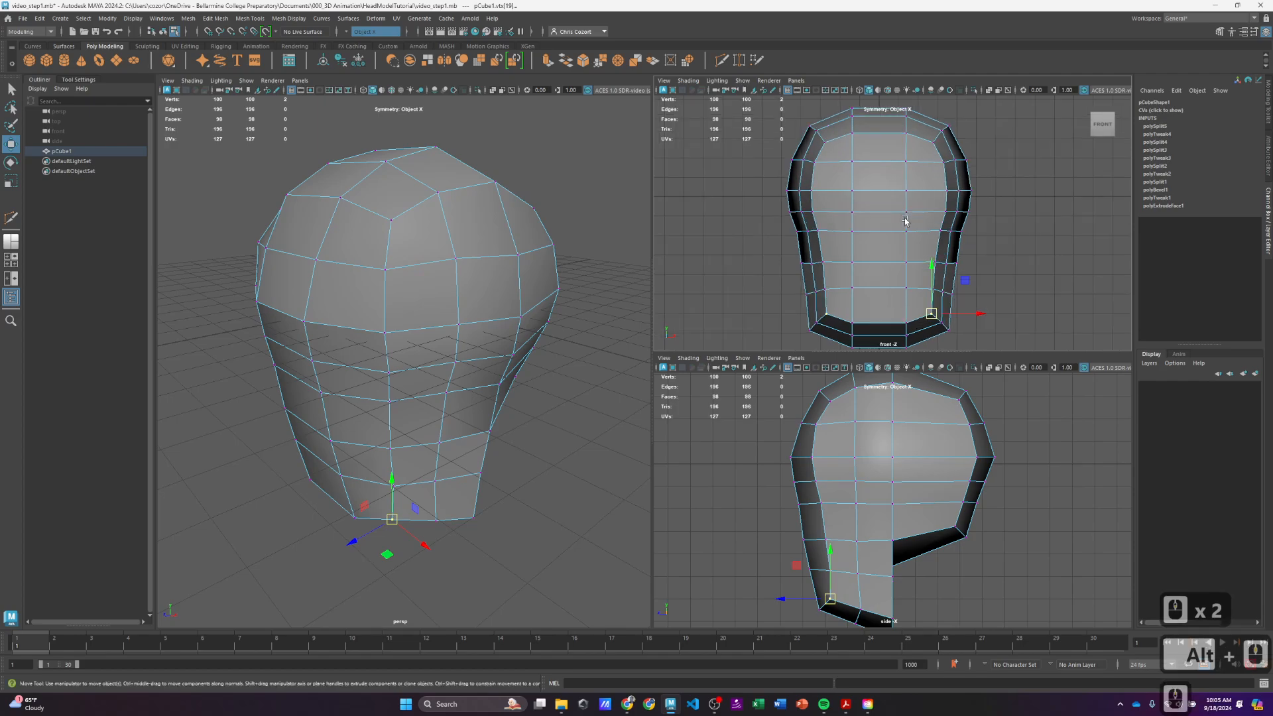
scroll(941, 210, up, 2)
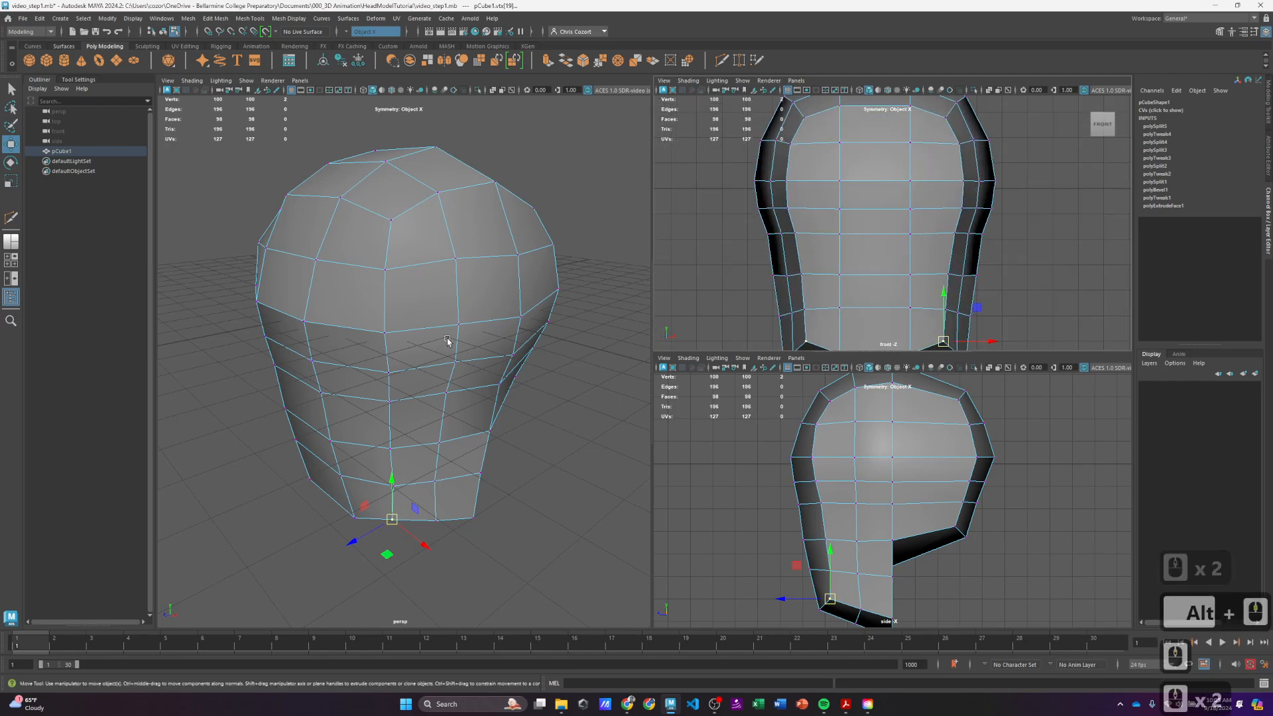
alt+drag(446, 342, 466, 333)
right_drag(882, 196, 882, 226)
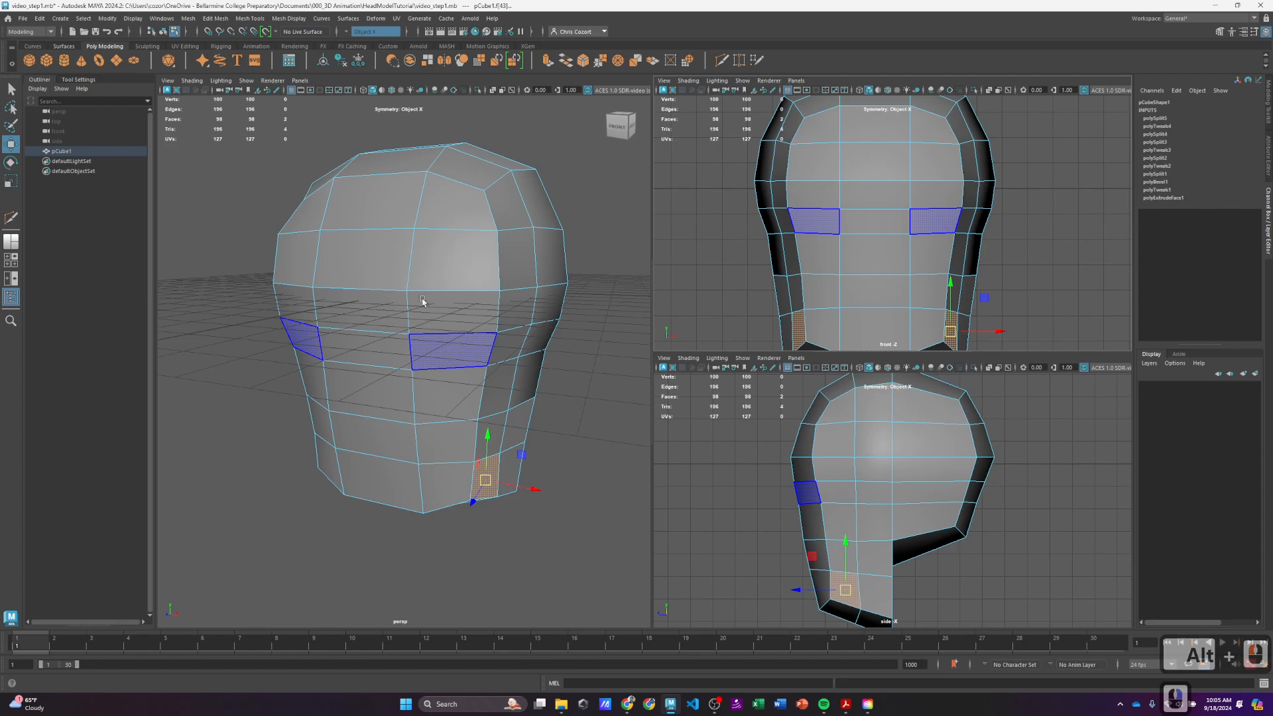
click(445, 346)
click(616, 378)
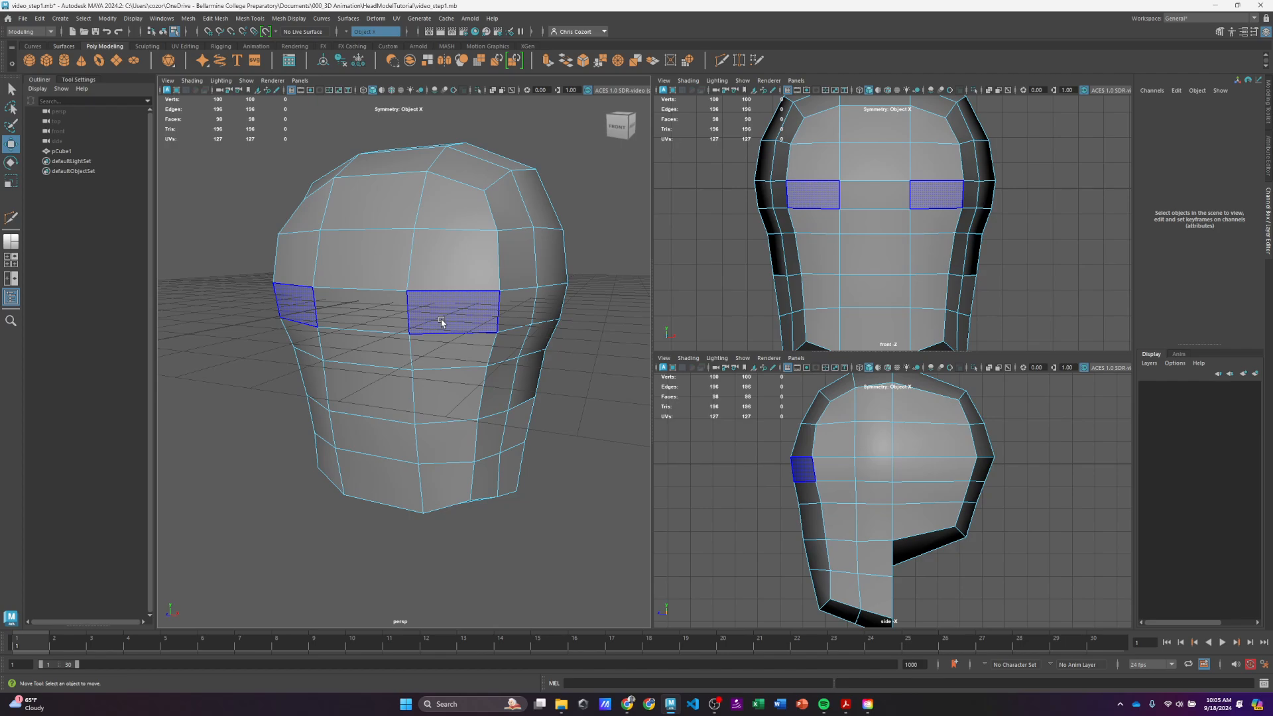
key(Tab)
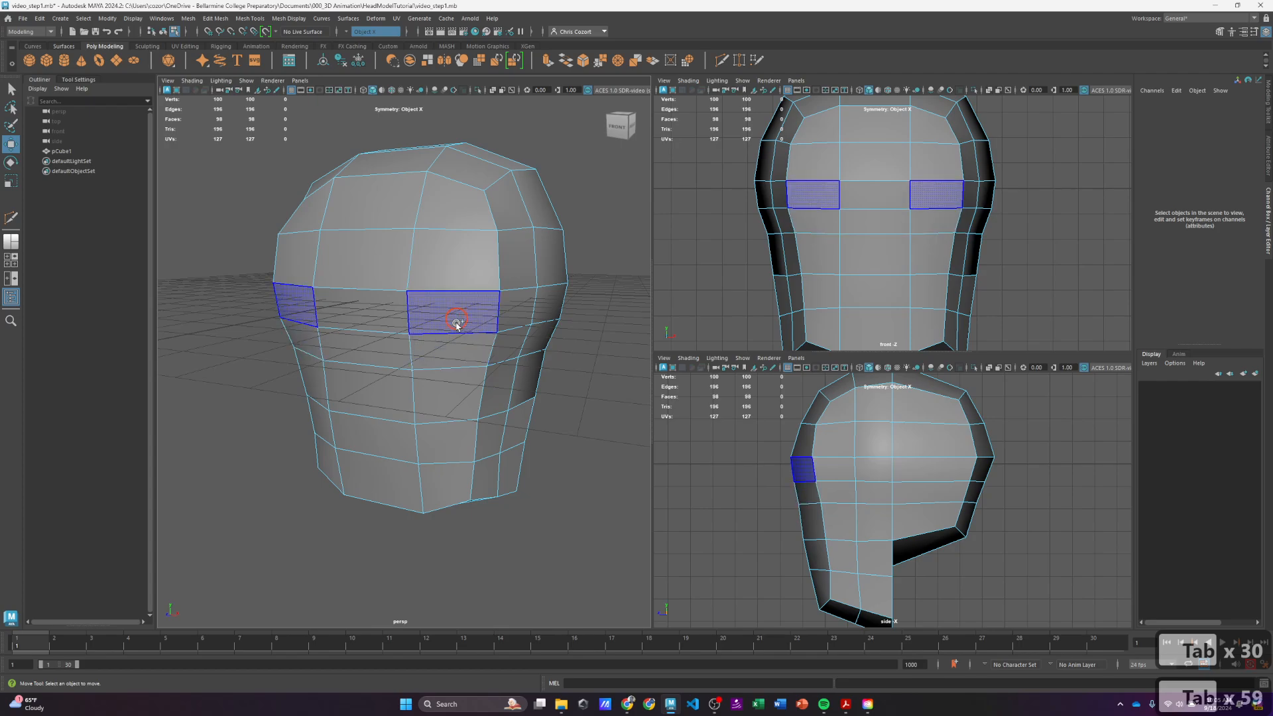
mouse_move(456, 323)
mouse_down()
mouse_move(420, 348)
mouse_move(508, 342)
mouse_move(383, 319)
mouse_move(386, 347)
mouse_up()
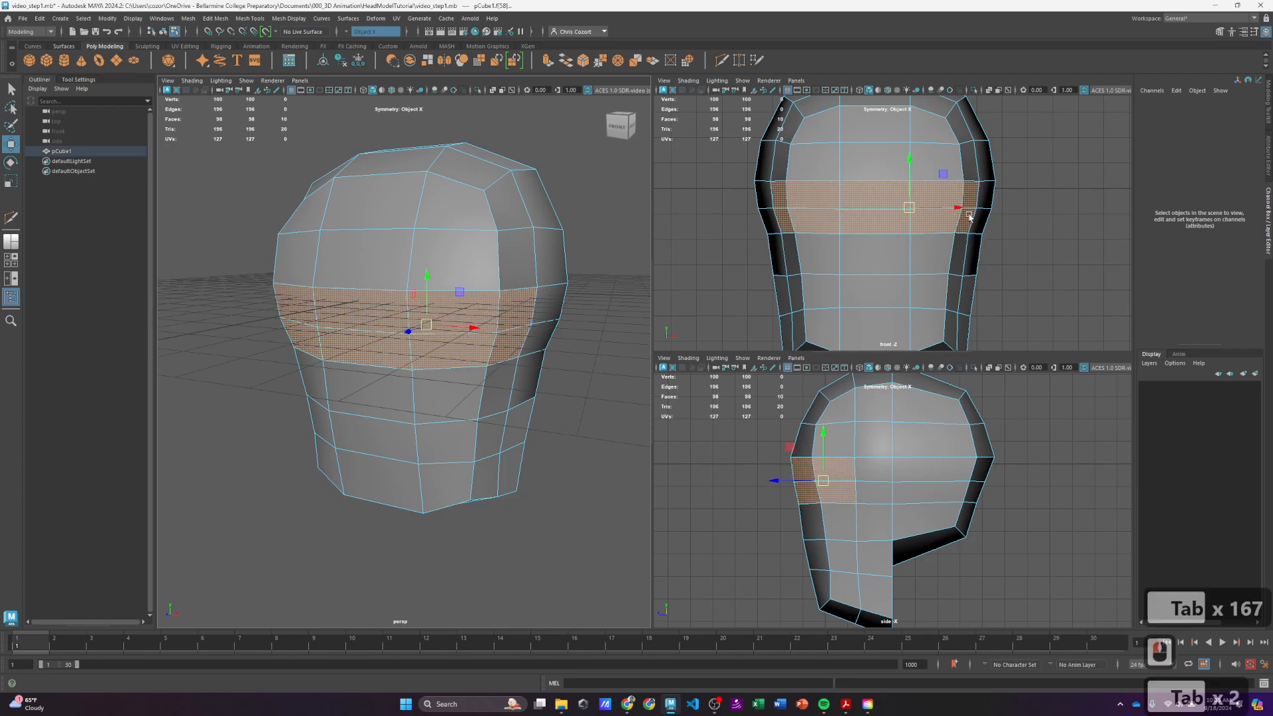
Bevel the selected eye-level faces with a fraction of 0.5 and one segment.
scroll(528, 372, up, 3)
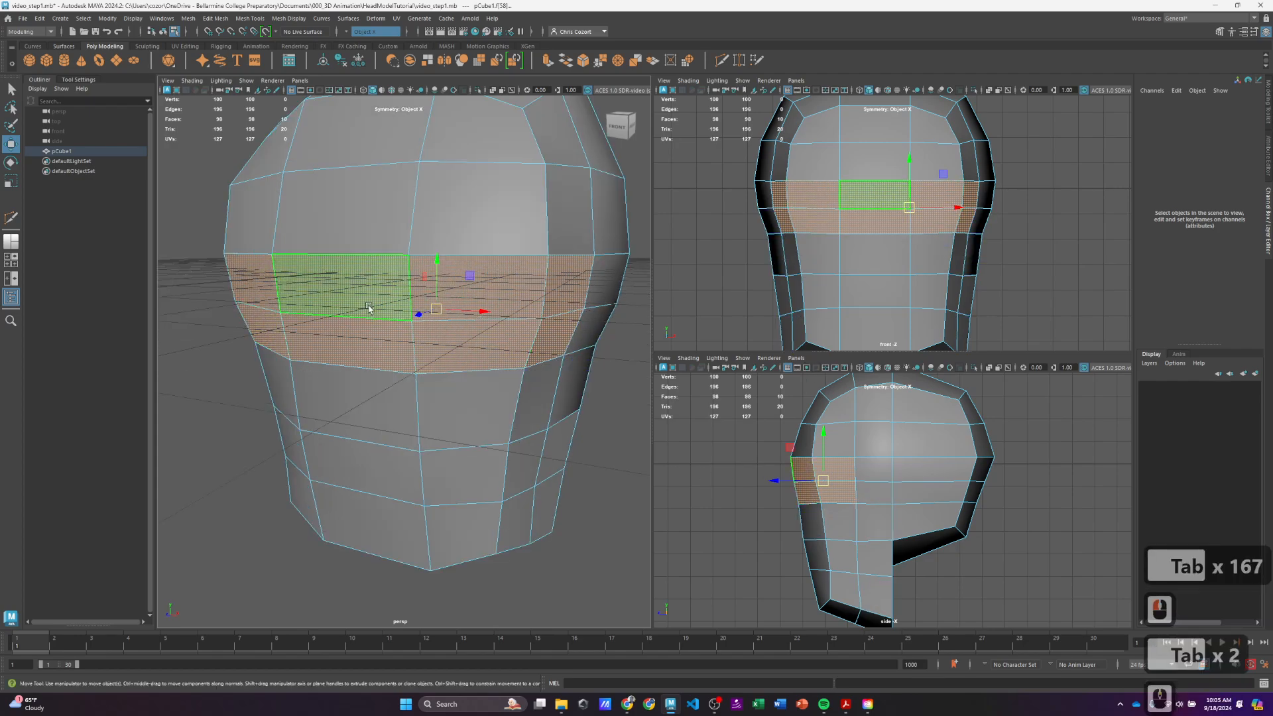
alt+drag(449, 359, 559, 307)
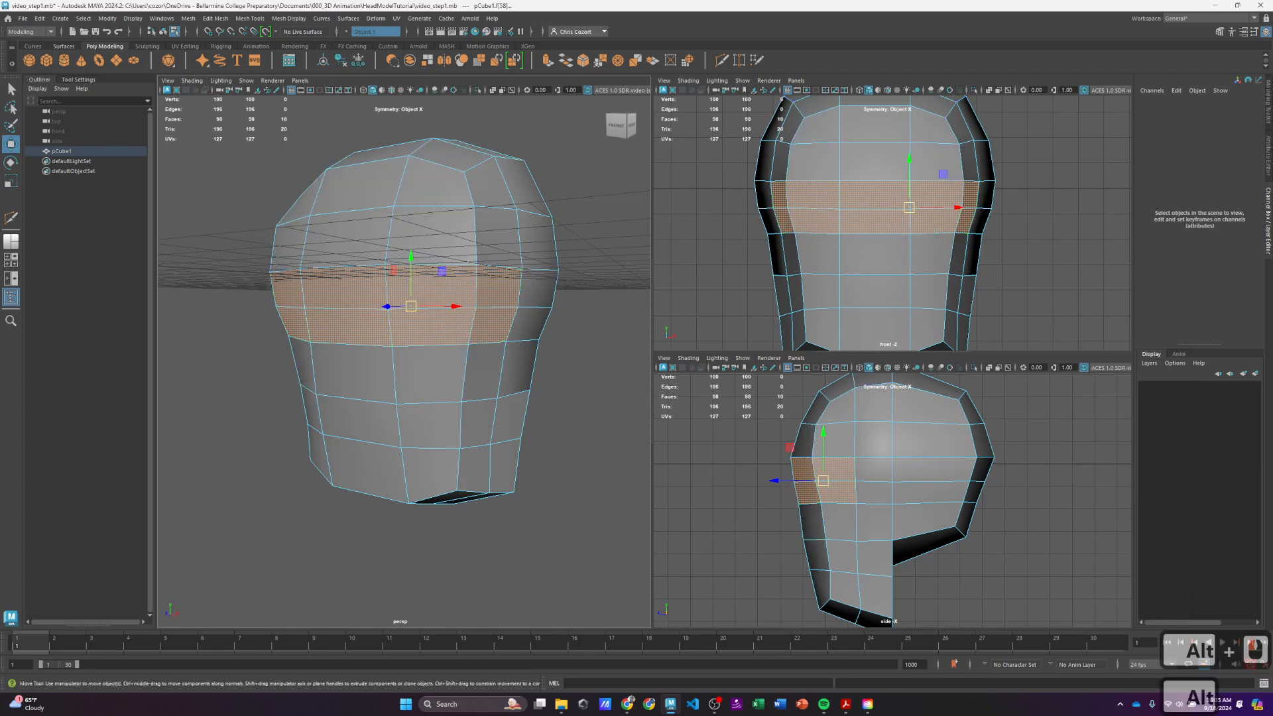
mouse_move(426, 370)
alt+mouse_down()
mouse_move(471, 369)
mouse_move(435, 372)
alt+mouse_up()
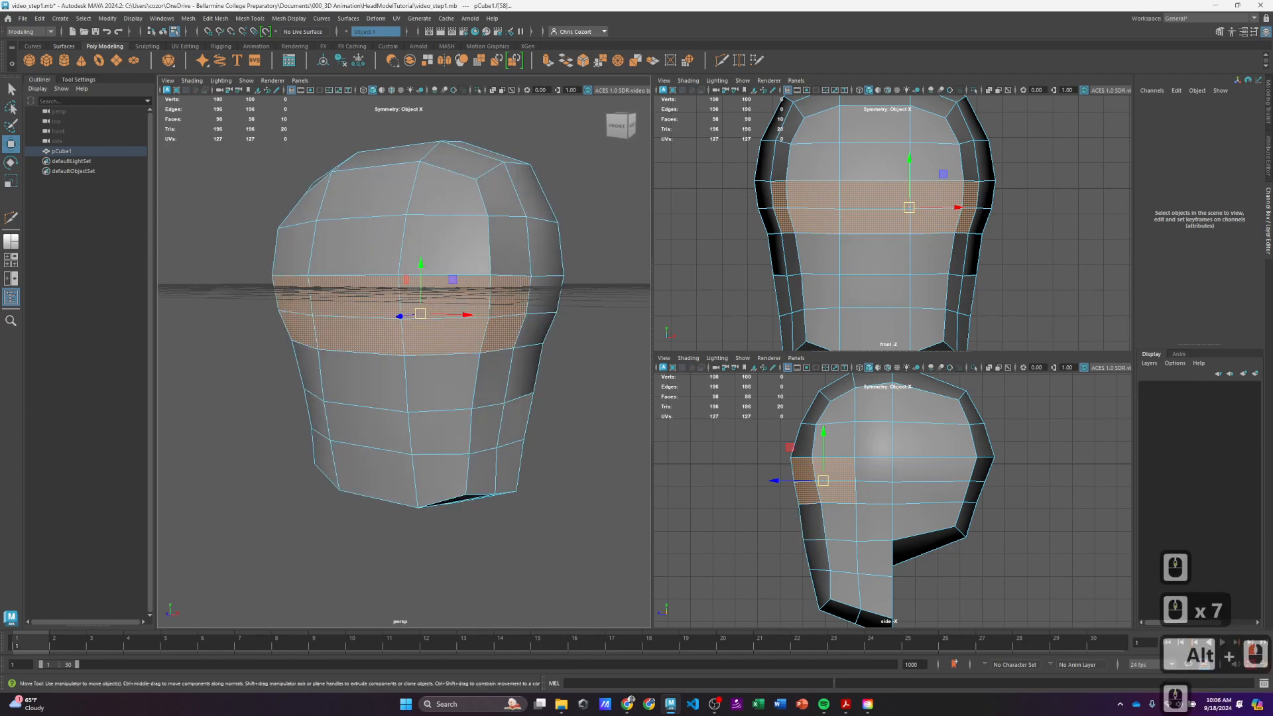
scroll(433, 439, up, 3)
scroll(434, 440, down, 3)
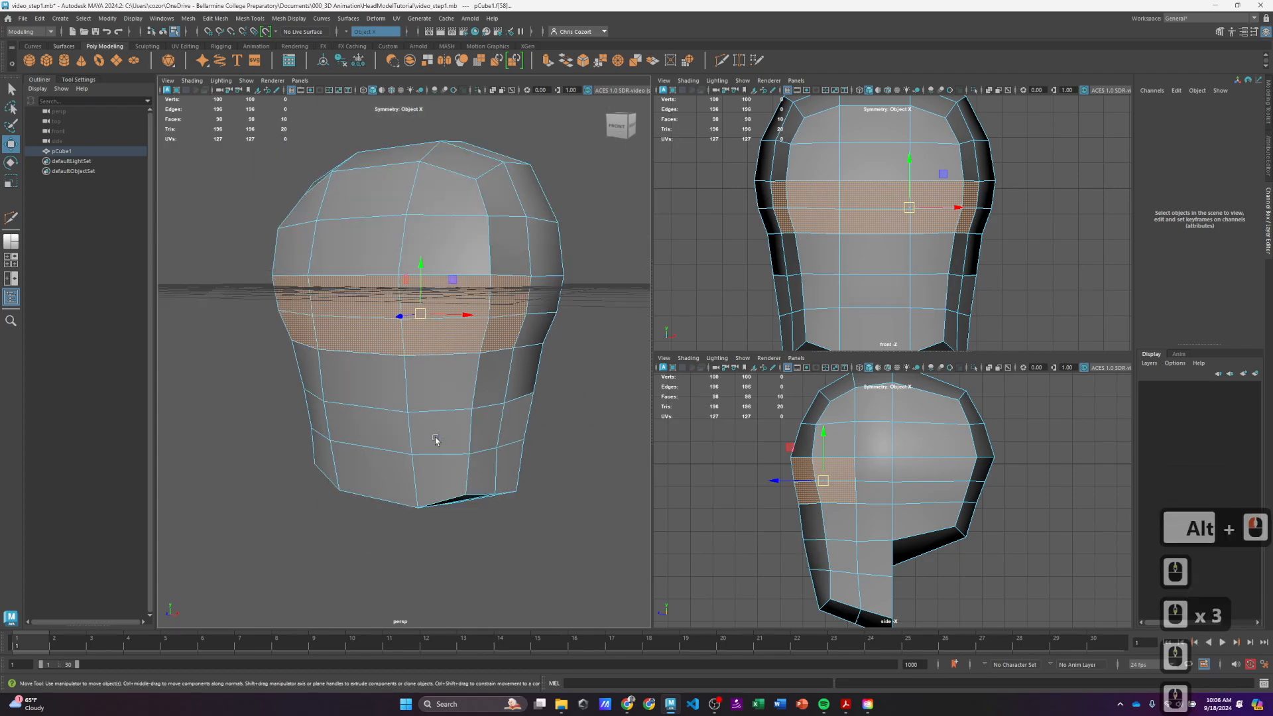
shift+right_click(427, 342)
shift+right_drag(427, 341, 476, 343)
scroll(546, 392, up, 3)
scroll(546, 393, up, 3)
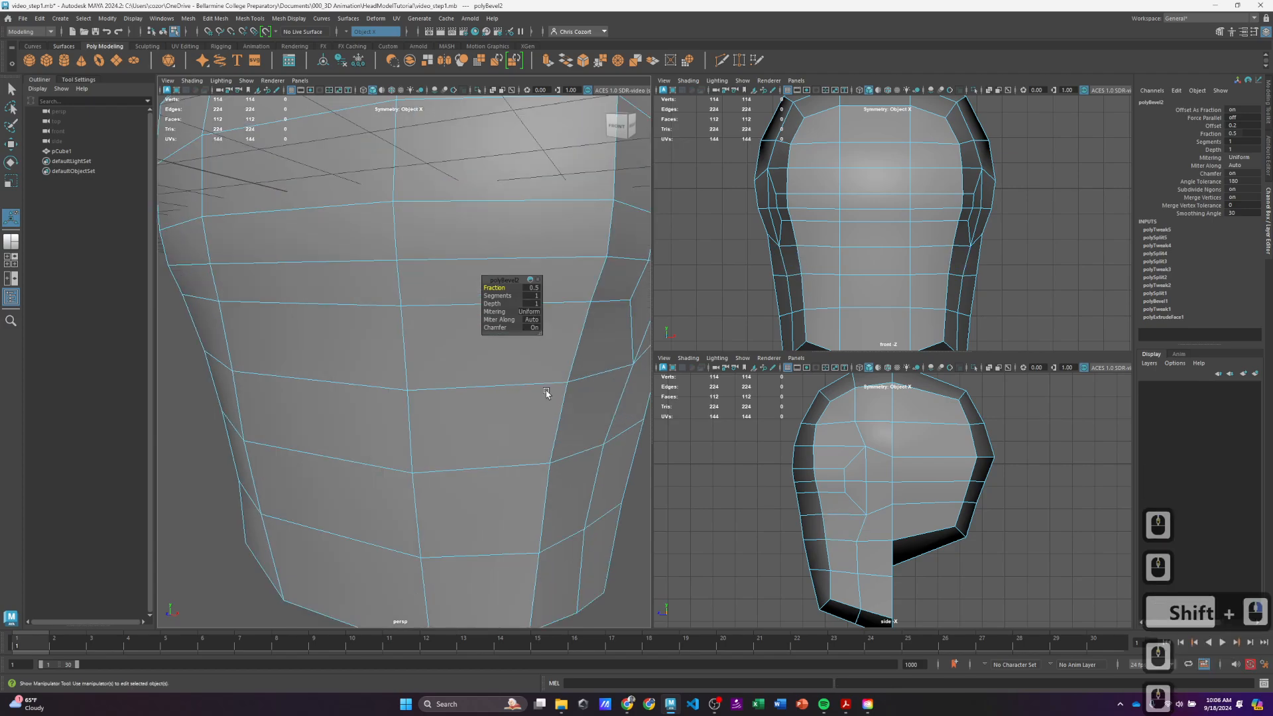
scroll(500, 312, down, 3)
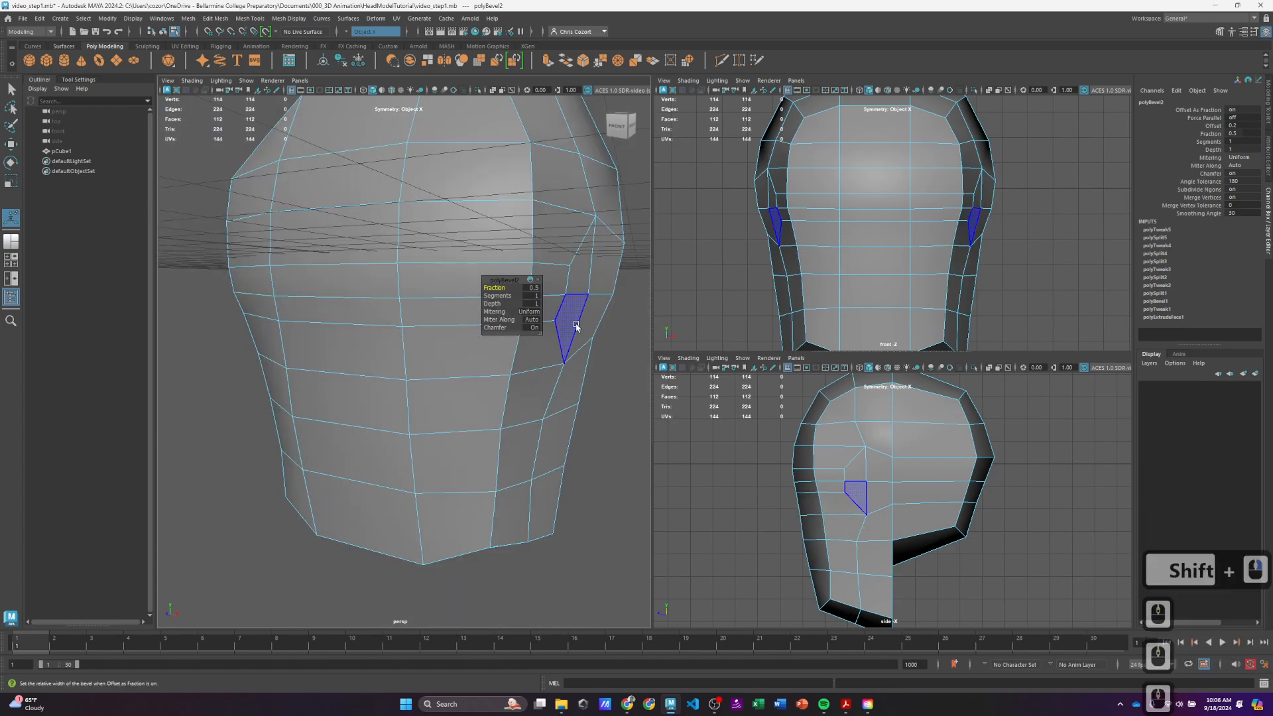
alt+drag(569, 325, 577, 301)
mouse_move(581, 258)
alt+mouse_down()
mouse_move(599, 250)
mouse_move(602, 227)
mouse_move(597, 242)
alt+mouse_up()
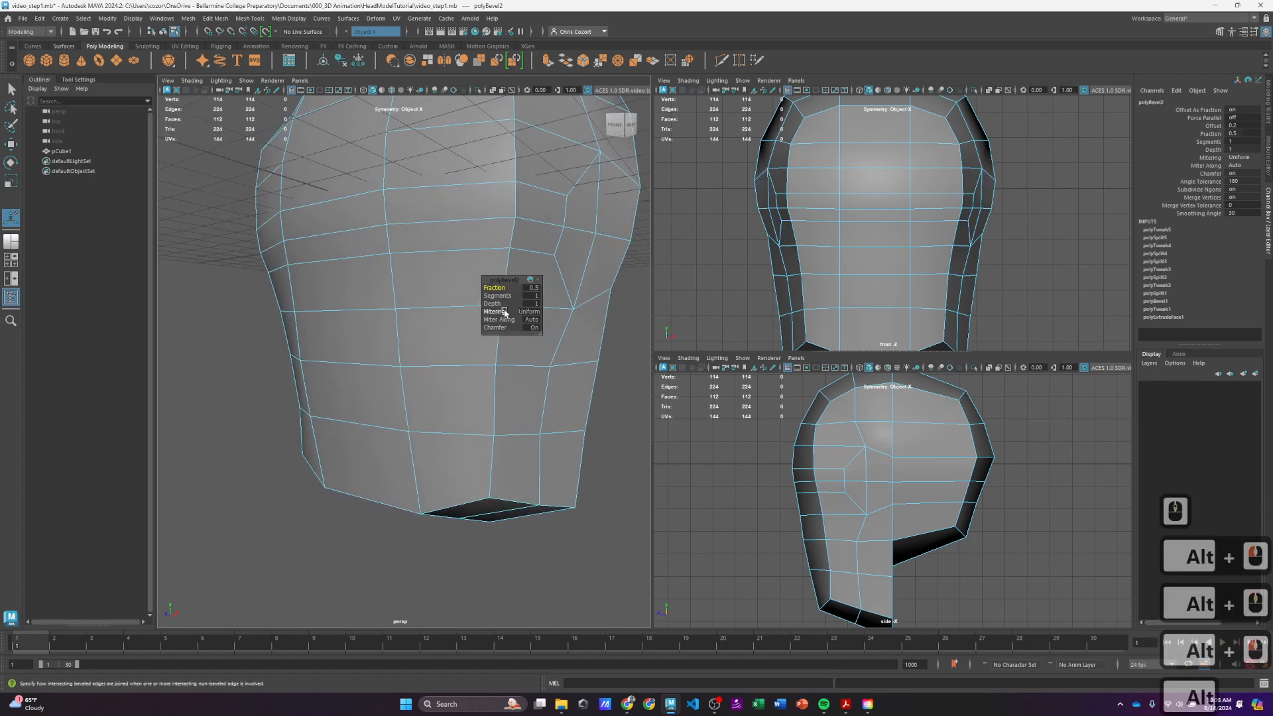
Try Auto mitering on the eye-area bevel and return it to Uniform.
click(482, 312)
middle_drag(497, 312, 450, 314)
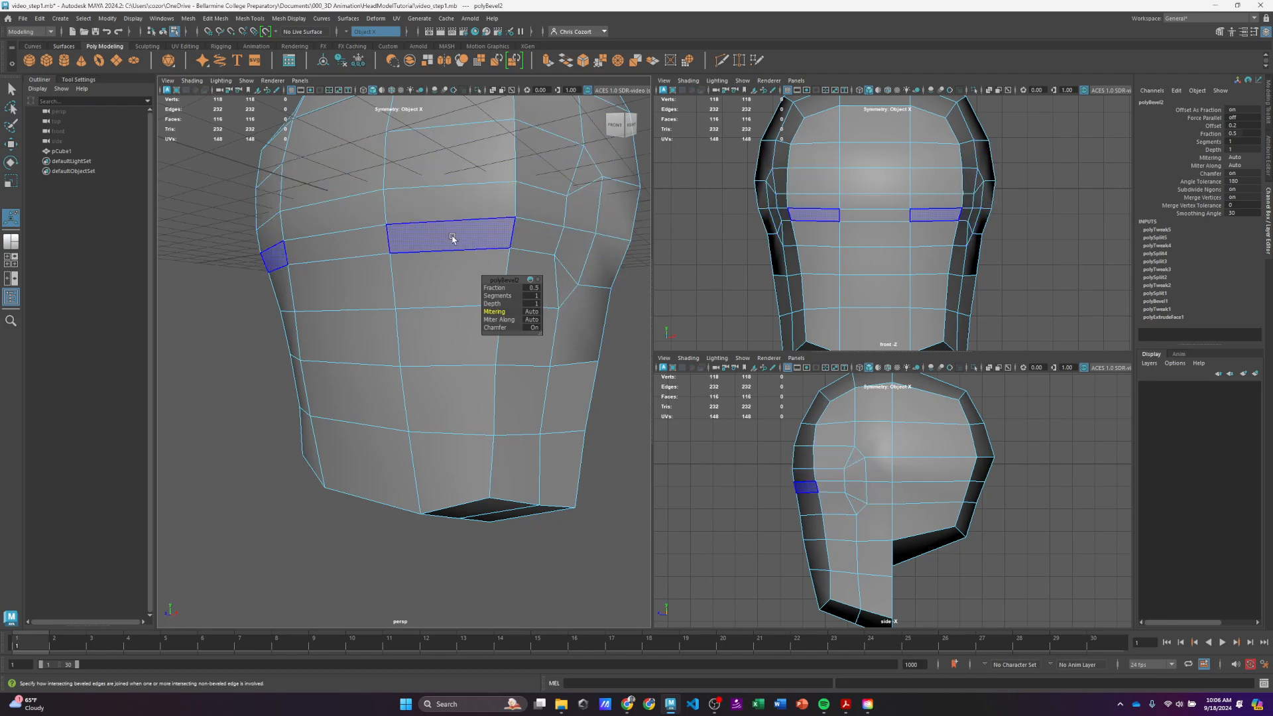
click(500, 318)
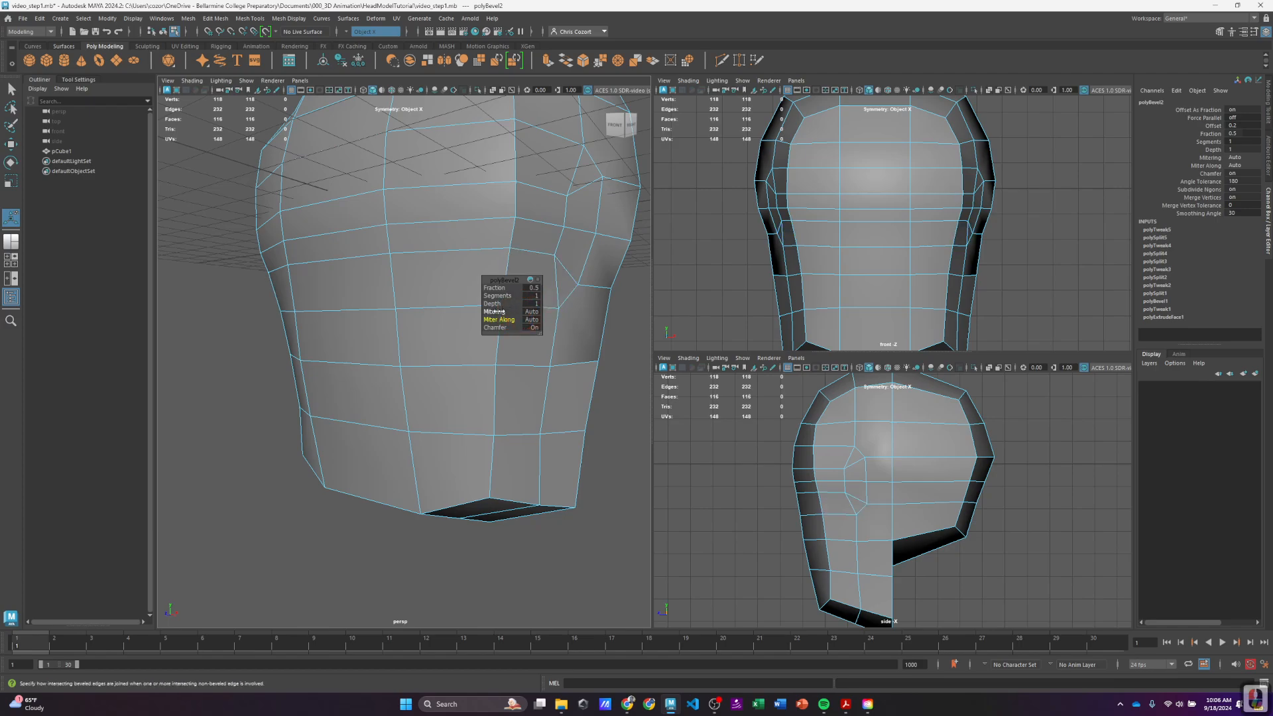
click(494, 312)
drag(494, 311, 561, 314)
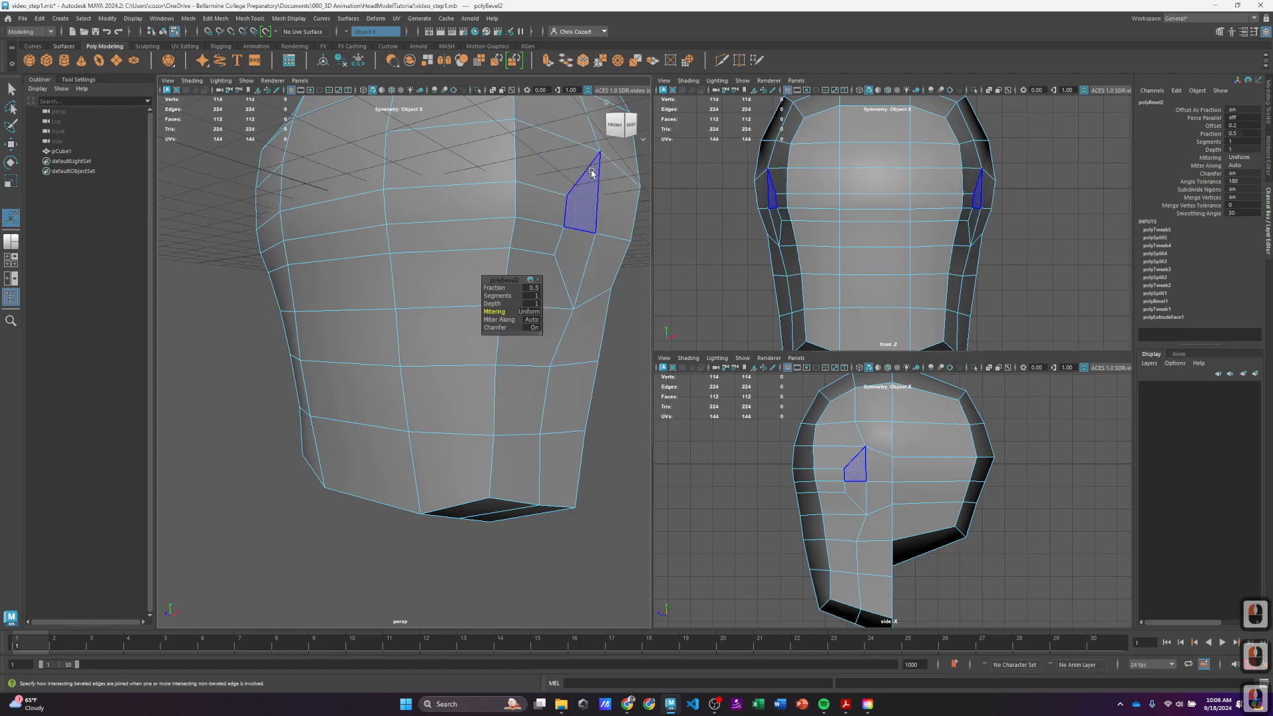
Inspect the eye-area bevel by selecting the complete ring of faces around the eyes in the perspective view.
alt+drag(571, 199, 558, 171)
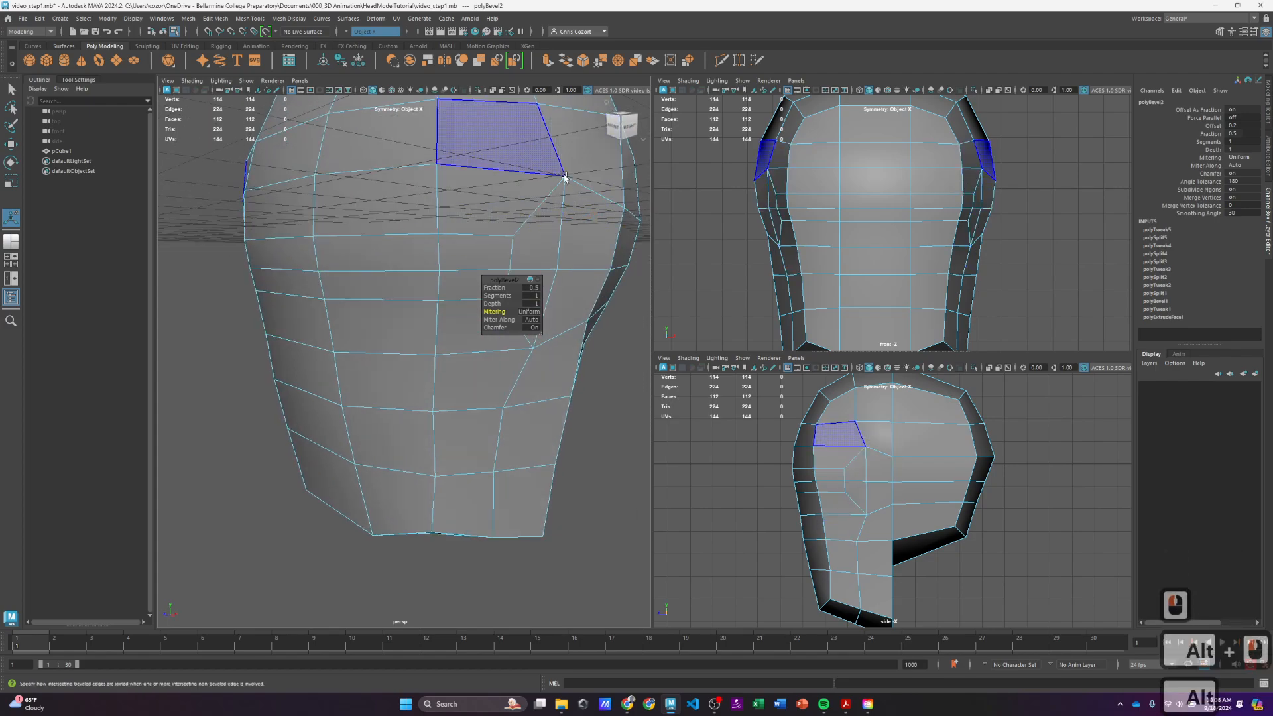
alt+drag(602, 250, 597, 193)
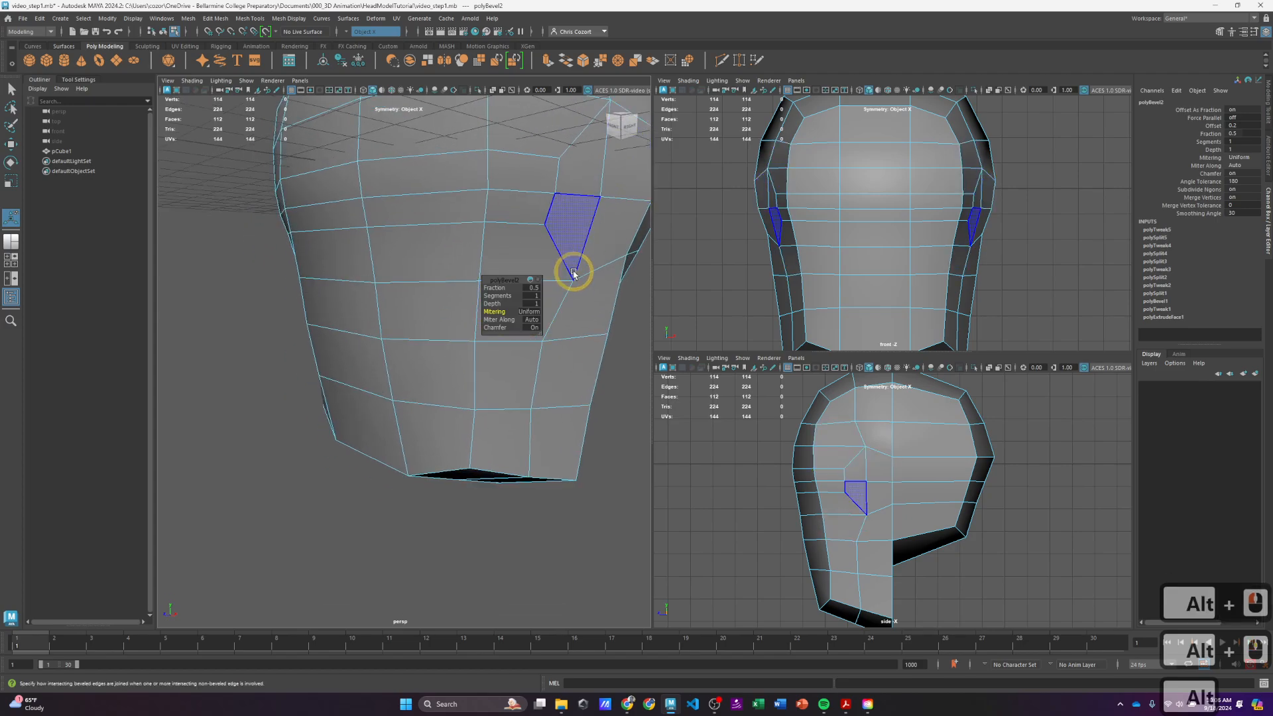
alt+drag(576, 272, 531, 219)
click(474, 229)
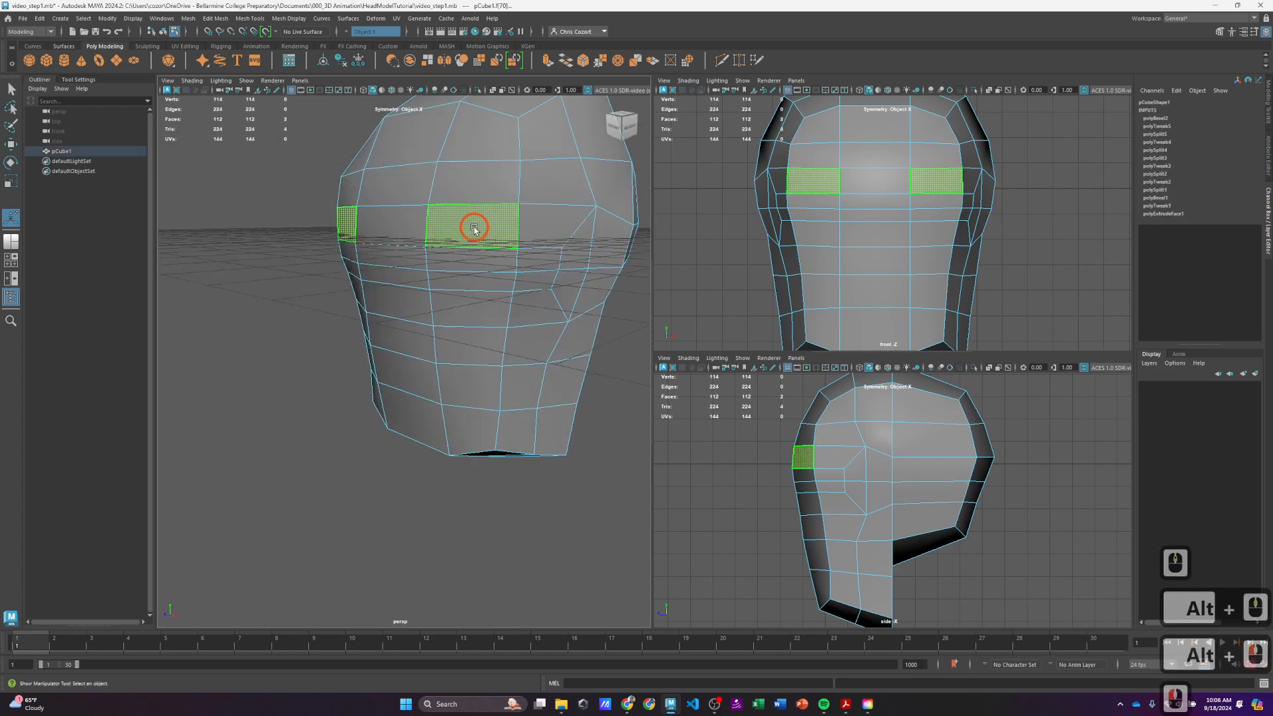
shift+double_click(547, 225)
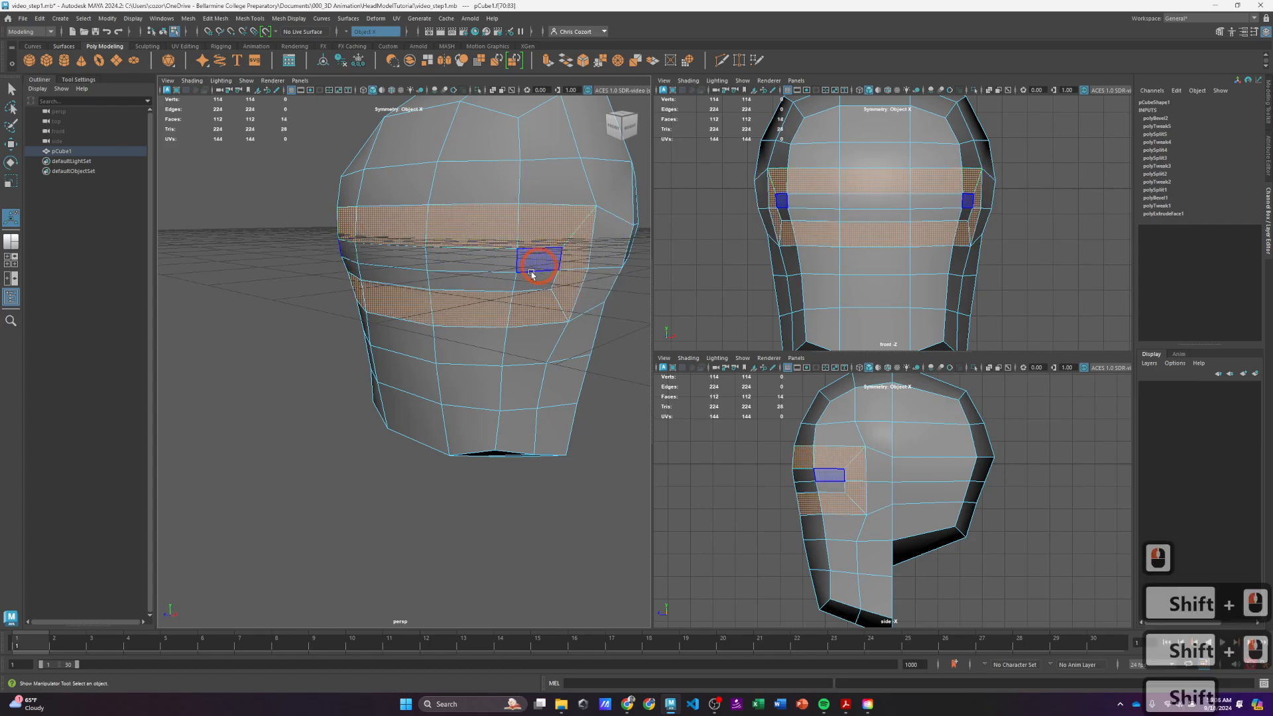
alt+drag(534, 262, 505, 255)
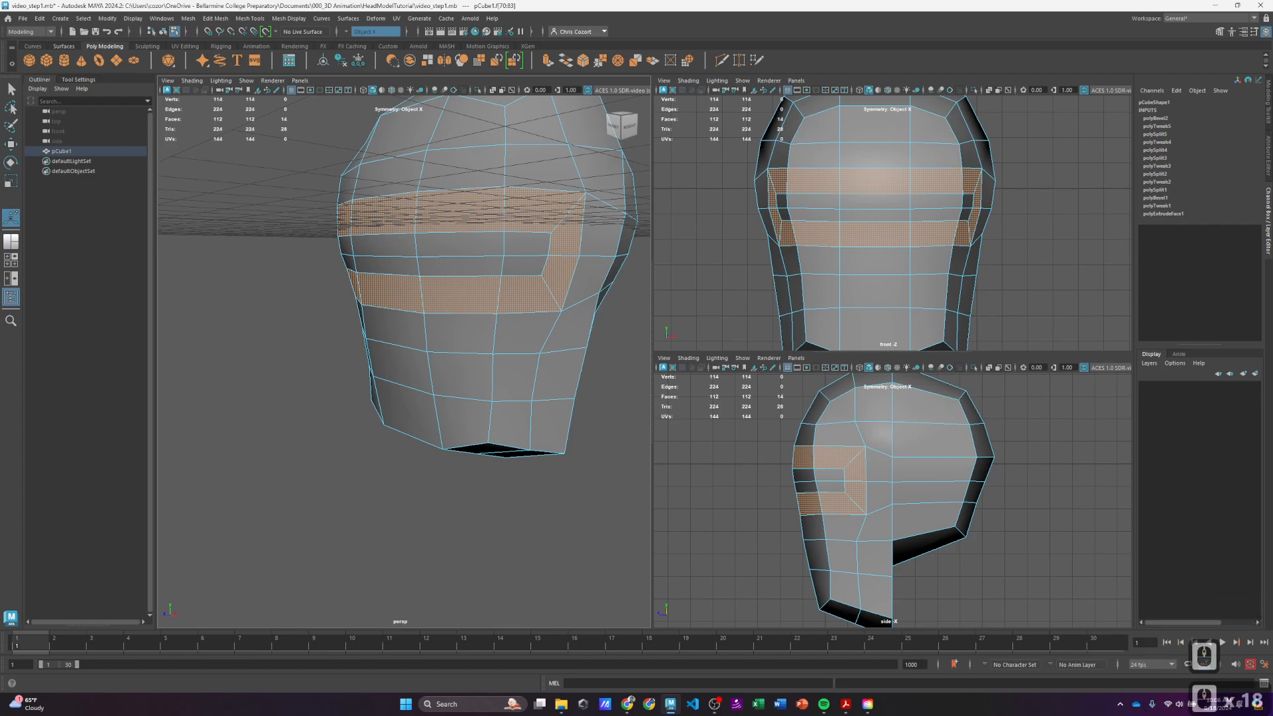
scroll(525, 373, up, 1)
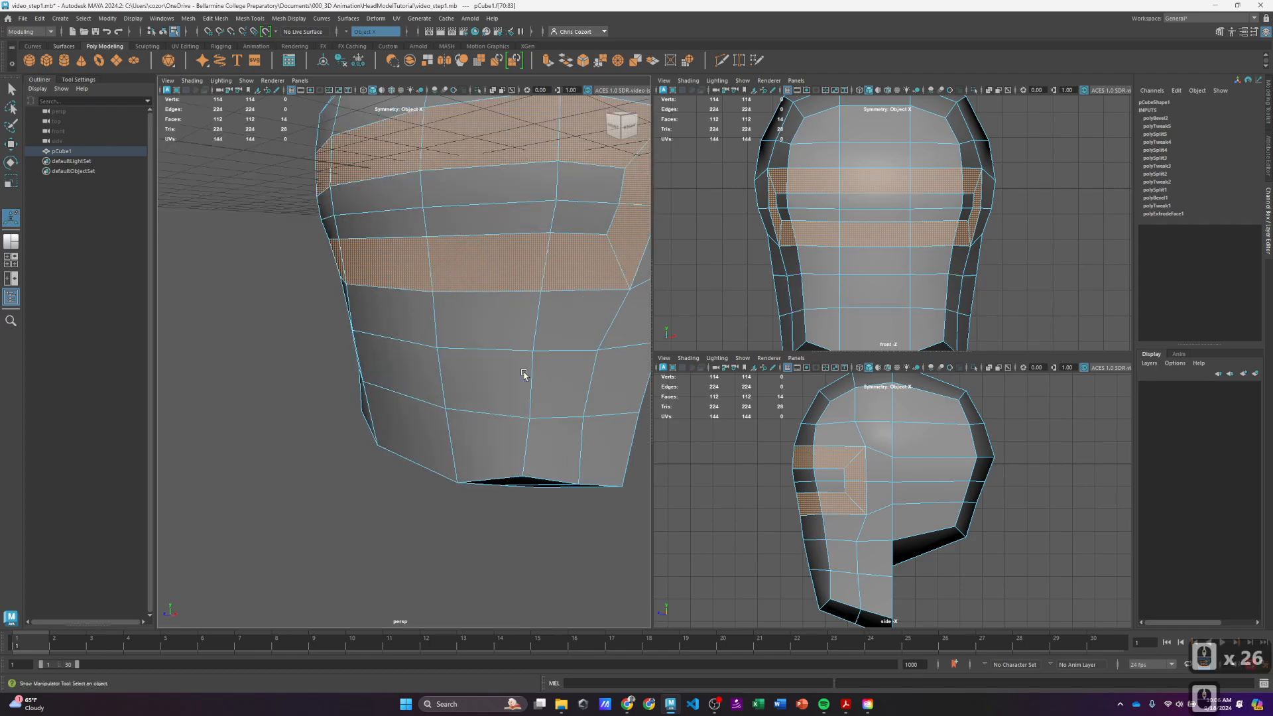
alt+drag(523, 370, 489, 344)
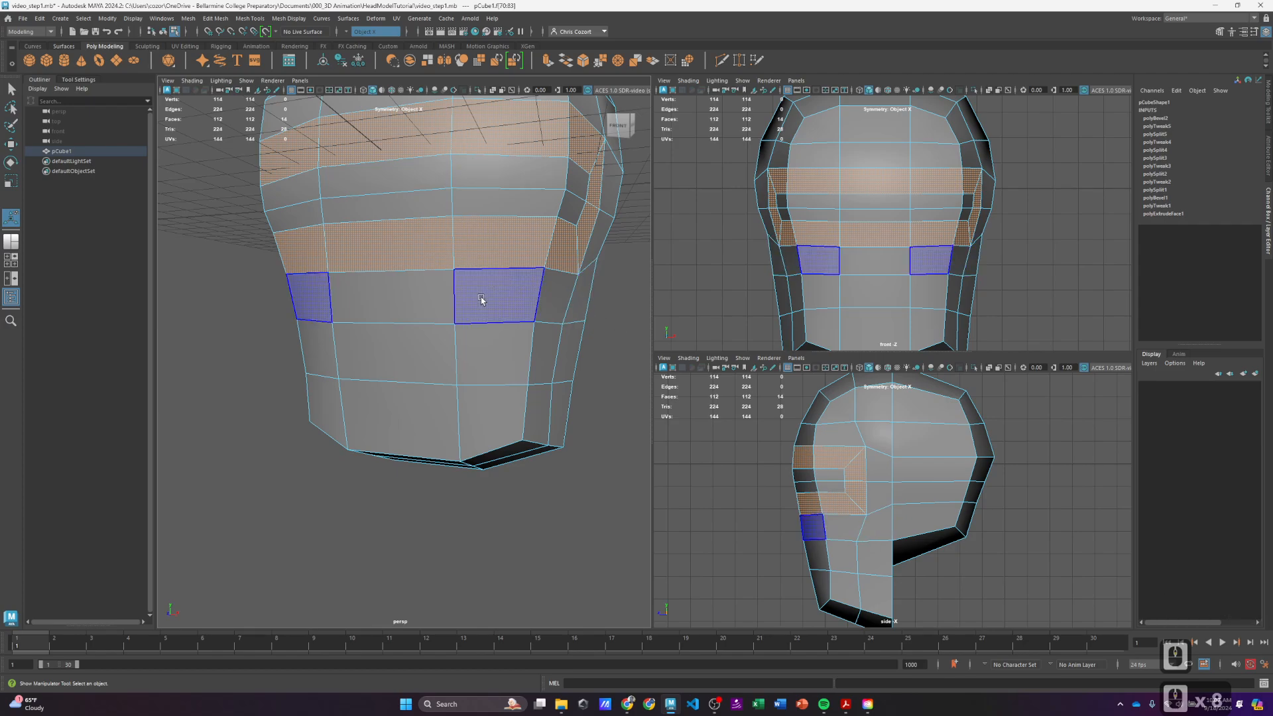
click(317, 300)
key(Tab)
drag(406, 298, 490, 348)
click(404, 310)
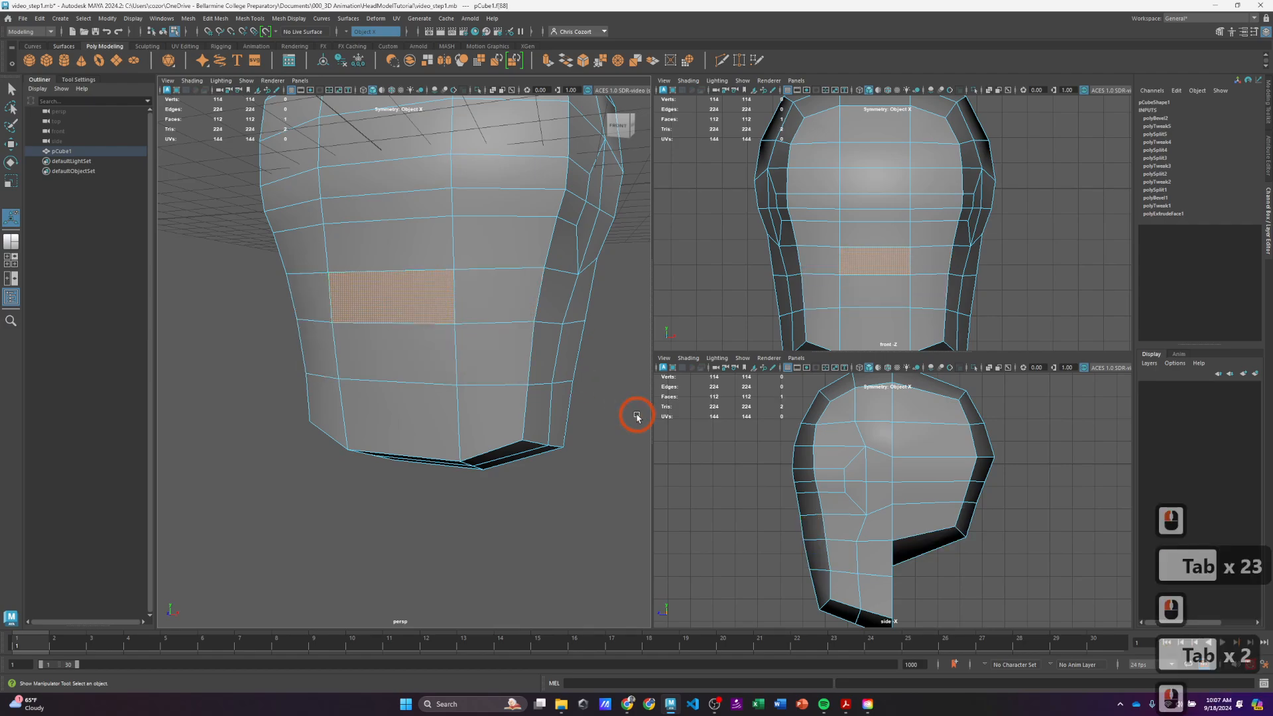
click(636, 417)
drag(377, 290, 523, 397)
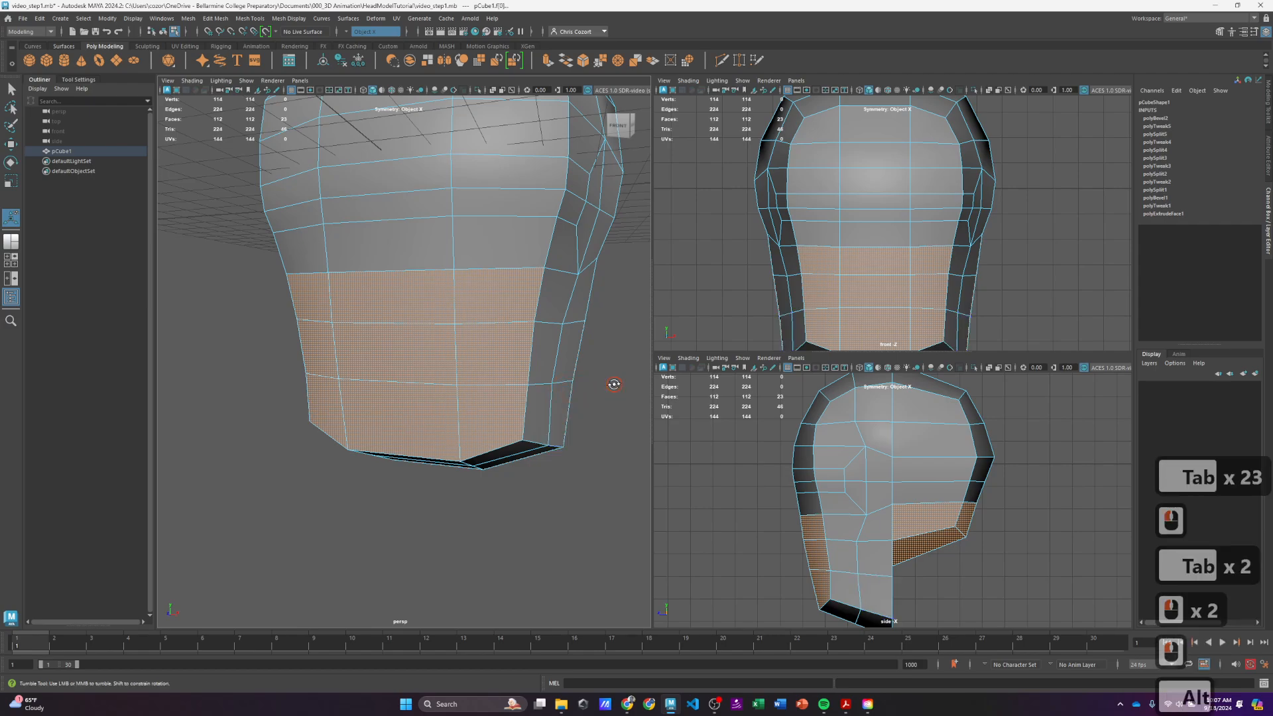
alt+drag(619, 383, 477, 378)
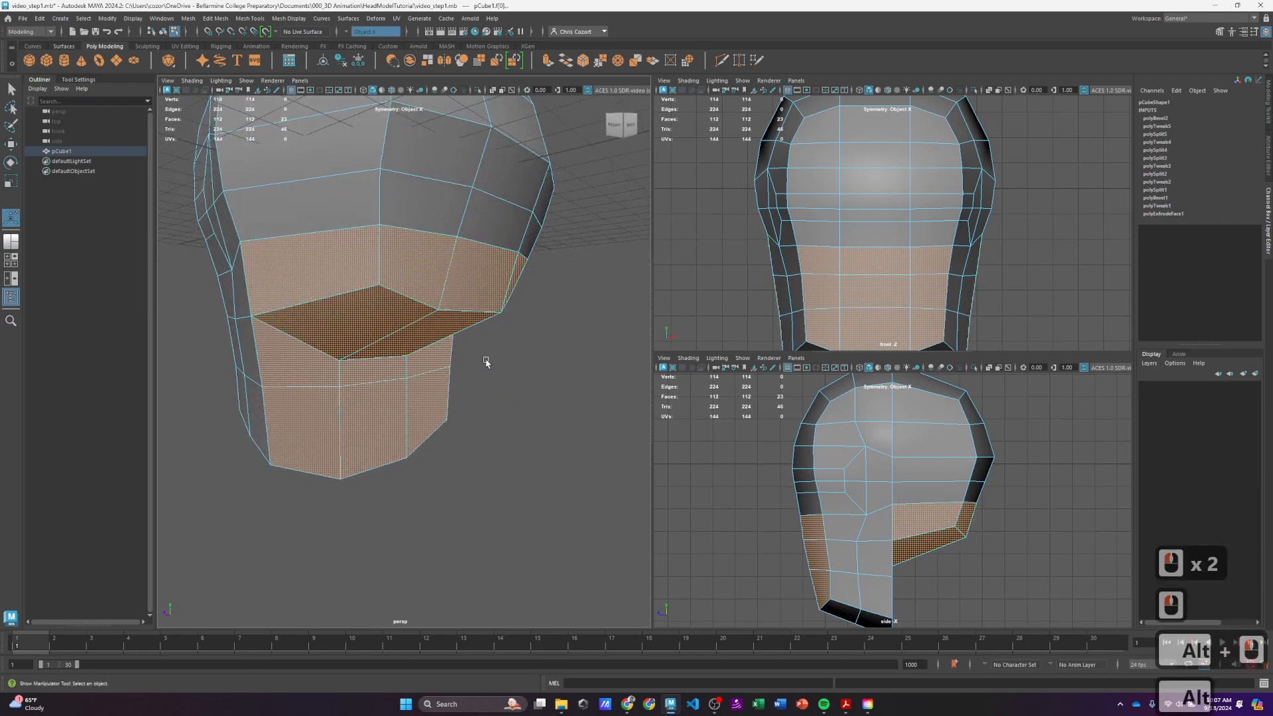
alt+drag(335, 346, 463, 346)
click(476, 305)
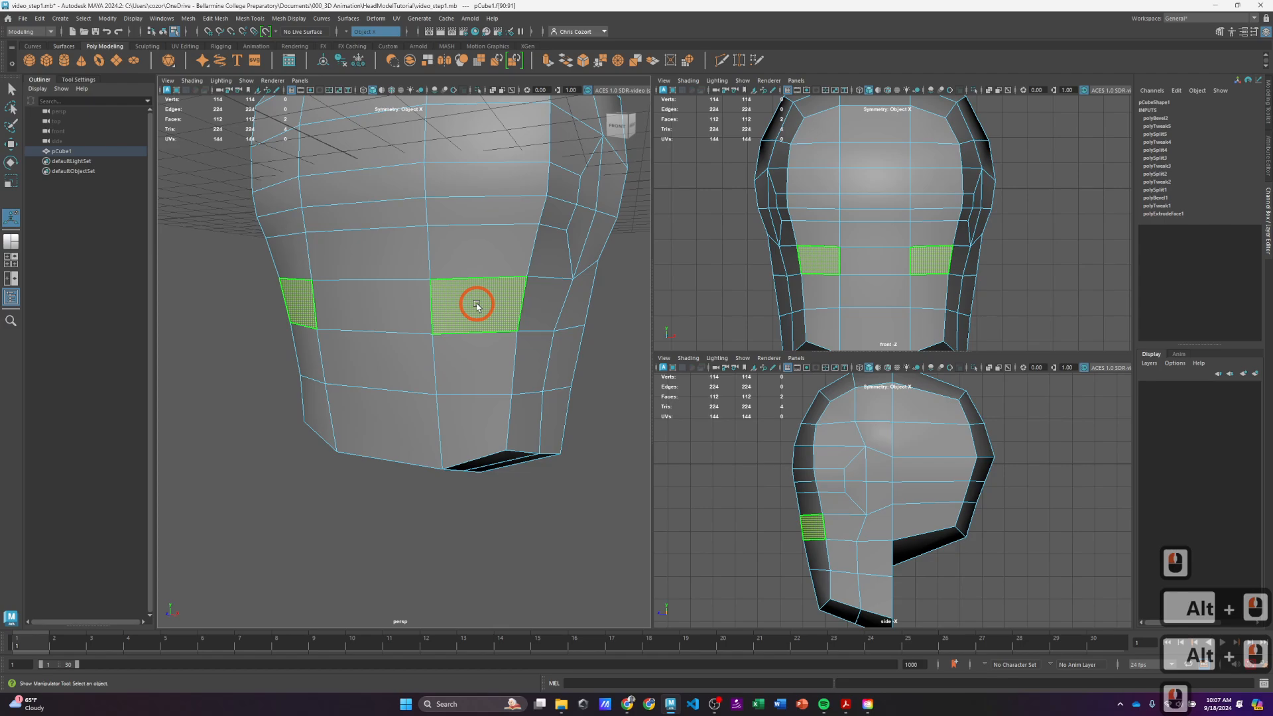
key(Tab)
key(Tab)
key(Tab)
key(Tab)
key(Tab)
key(Tab)
key(Tab)
key(Tab)
key(Tab)
key(Tab)
key(Tab)
key(Tab)
key(Tab)
key(Tab)
key(Tab)
key(Tab)
key(Tab)
key(Tab)
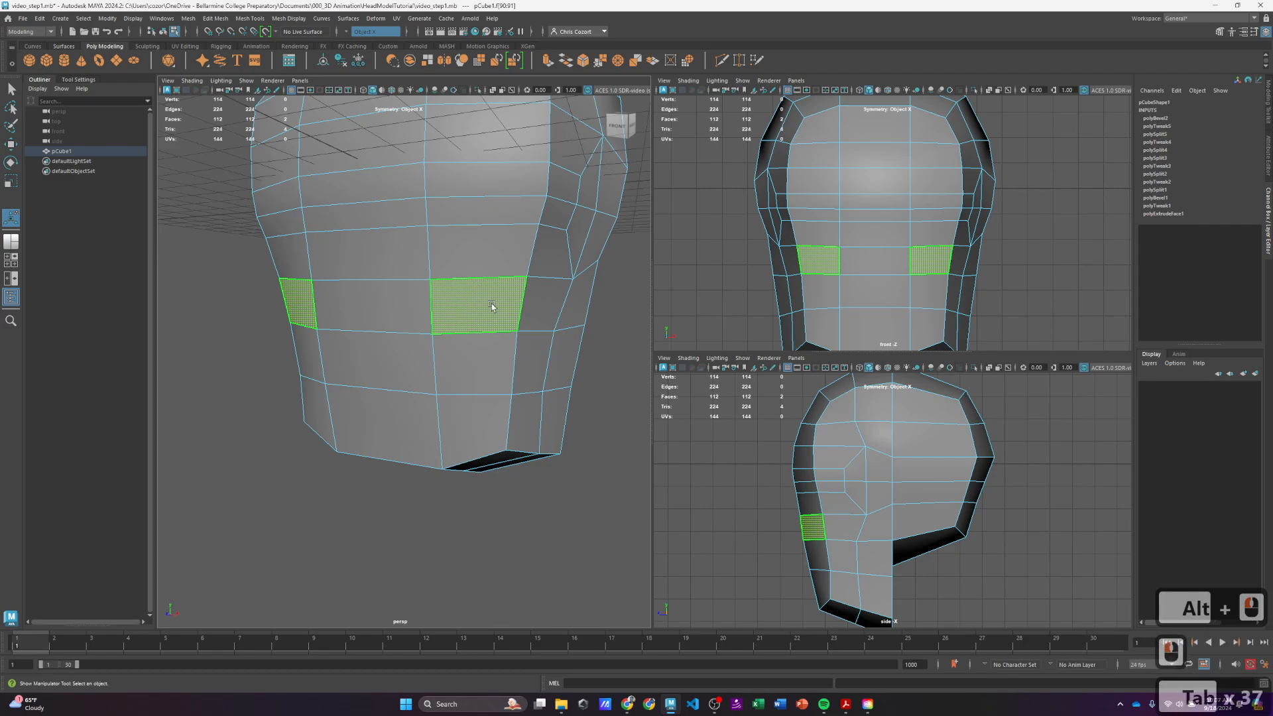
key(Tab)
key(Tab)
key(Tab)
key(Tab)
key(Tab)
key(Tab)
key(Tab)
key(Tab)
key(Tab)
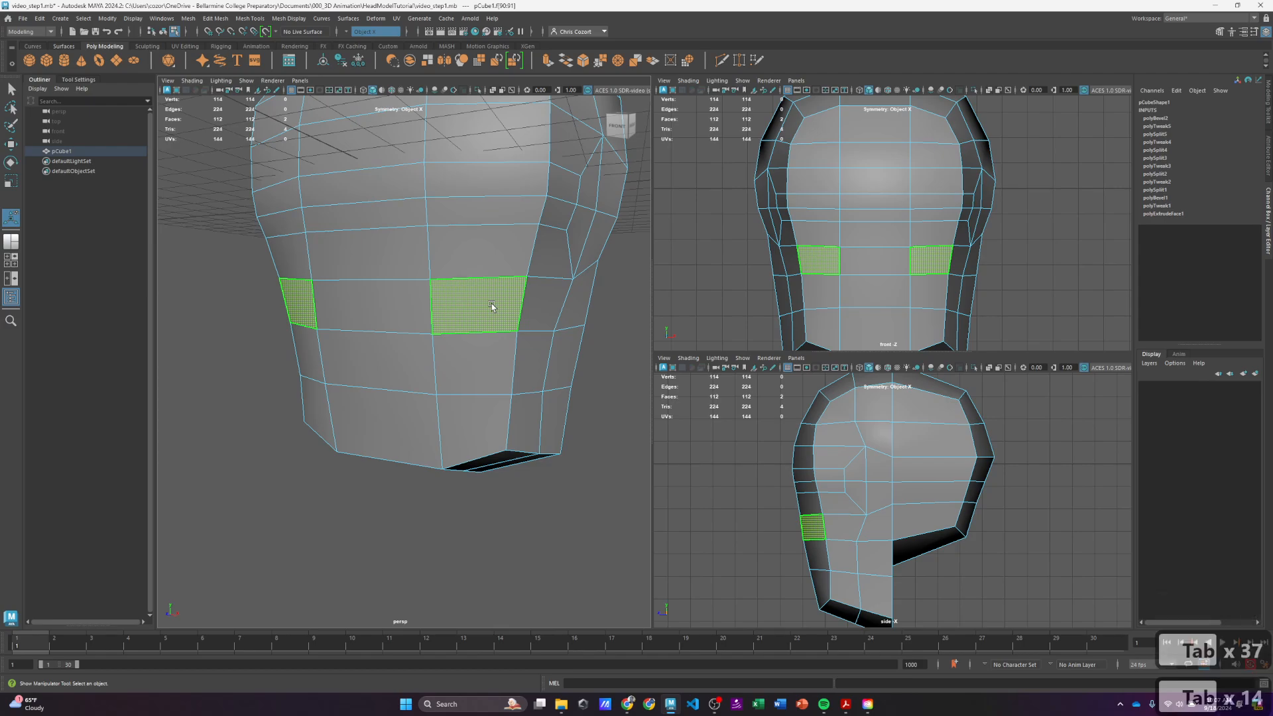
click(655, 424)
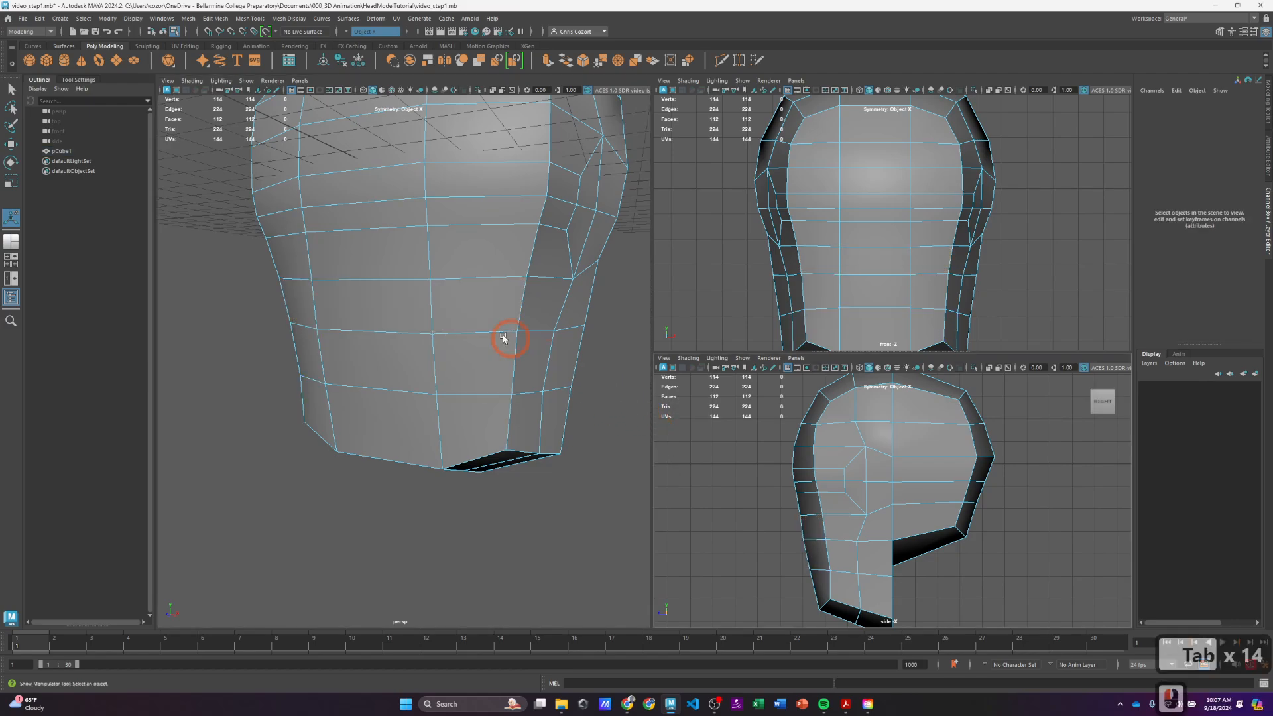
Select the three rows of front faces below the eye loop and bevel them with a fraction of 0.5 and one segment.
key(Tab)
key(Tab)
key(Tab)
key(Tab)
key(Tab)
key(Tab)
key(Tab)
key(Tab)
key(Tab)
key(Tab)
key(Tab)
key(Tab)
click(472, 305)
key(Tab)
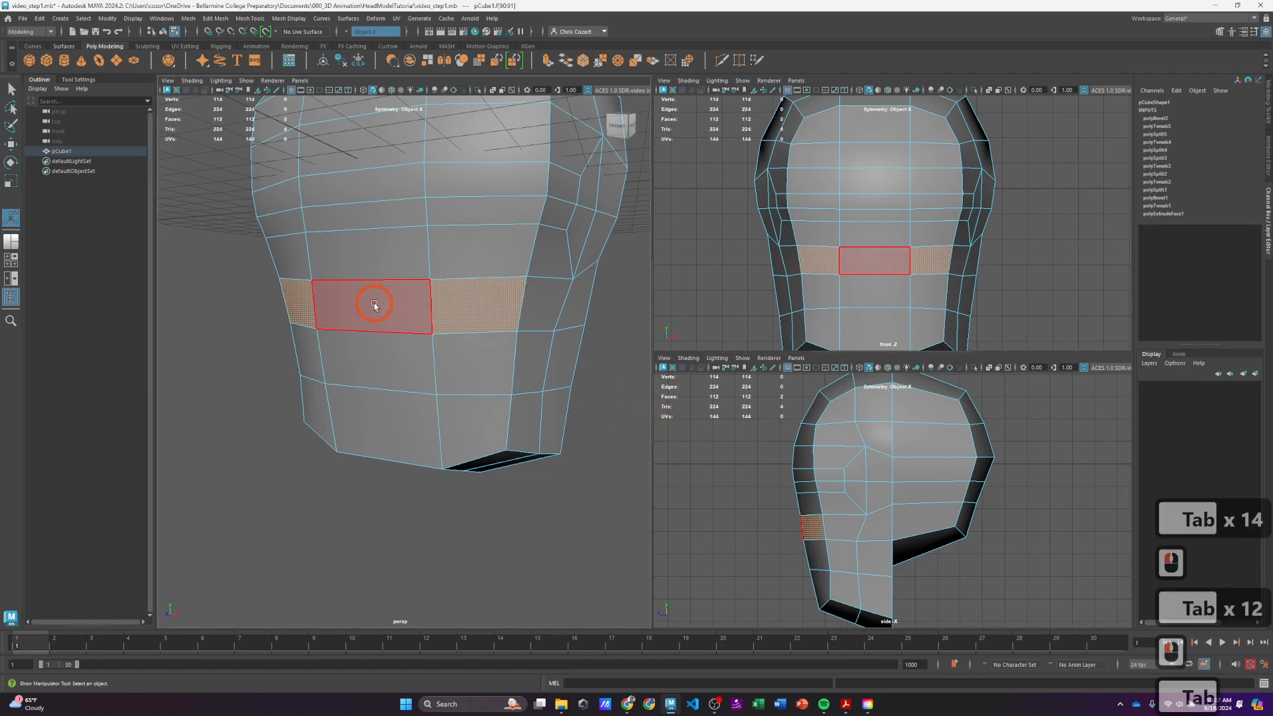
key(Tab)
key(Tab)
key(Tab)
key(Tab)
key(Tab)
key(Tab)
key(Tab)
key(Tab)
key(Tab)
key(Tab)
key(Tab)
key(Tab)
key(Tab)
key(Tab)
key(Tab)
key(Tab)
key(Tab)
key(Tab)
key(Tab)
key(Tab)
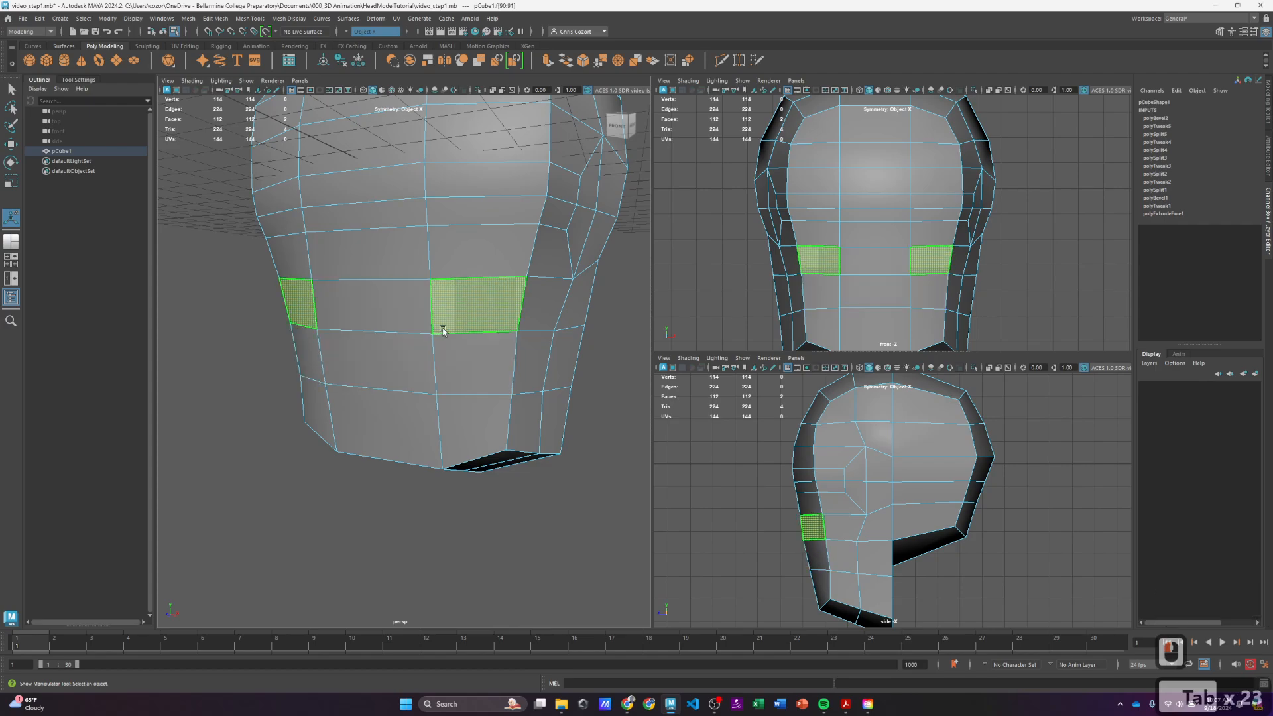
shift+click(384, 319)
shift+click(477, 368)
shift+click(477, 418)
shift+click(404, 421)
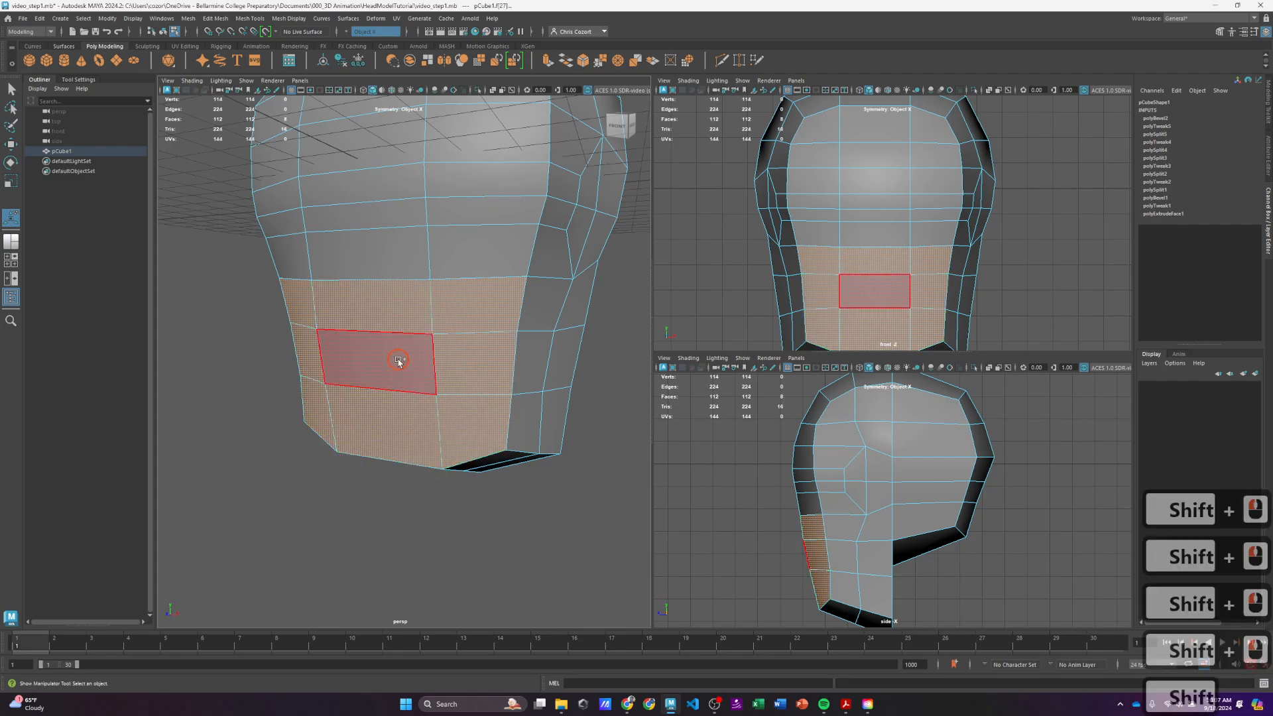
shift+click(400, 361)
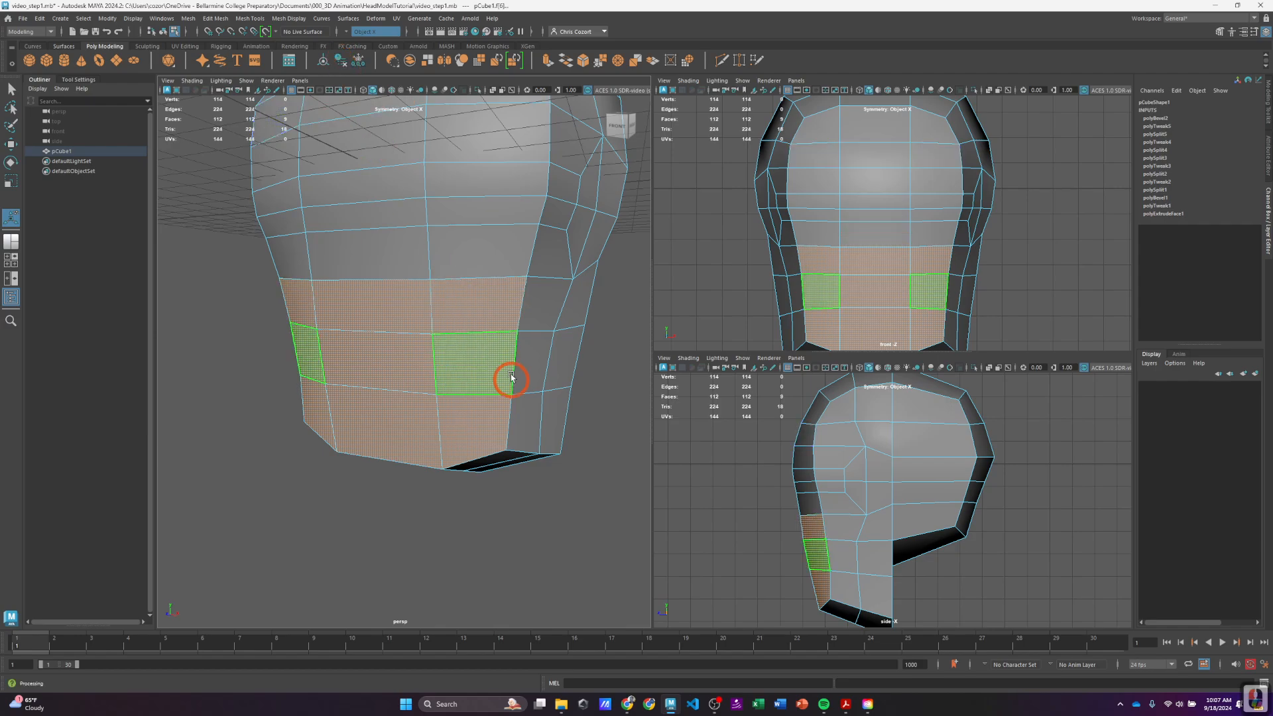
click(557, 389)
shift+right_drag(411, 312, 455, 316)
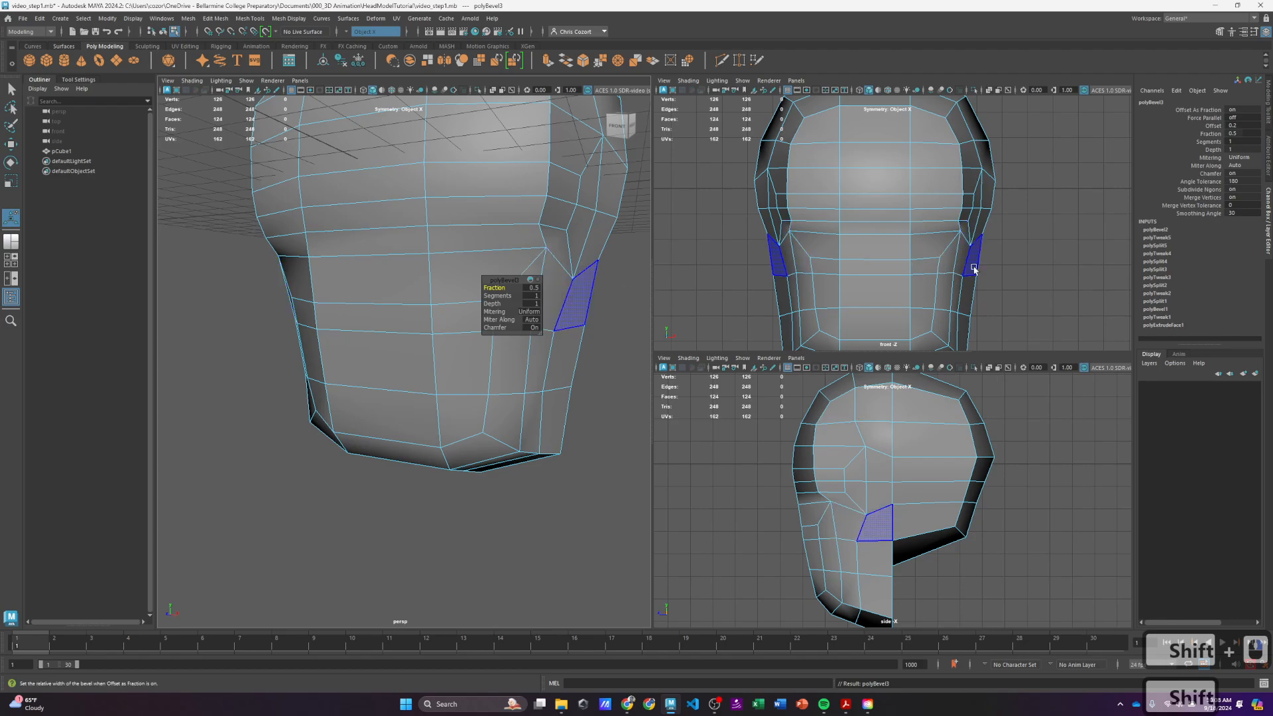
In the front view, lower the mouth bevel's upper corner vertices and the upper-edge vertices between them, with symmetry.
alt+middle_drag(927, 246, 915, 219)
scroll(964, 228, up, 2)
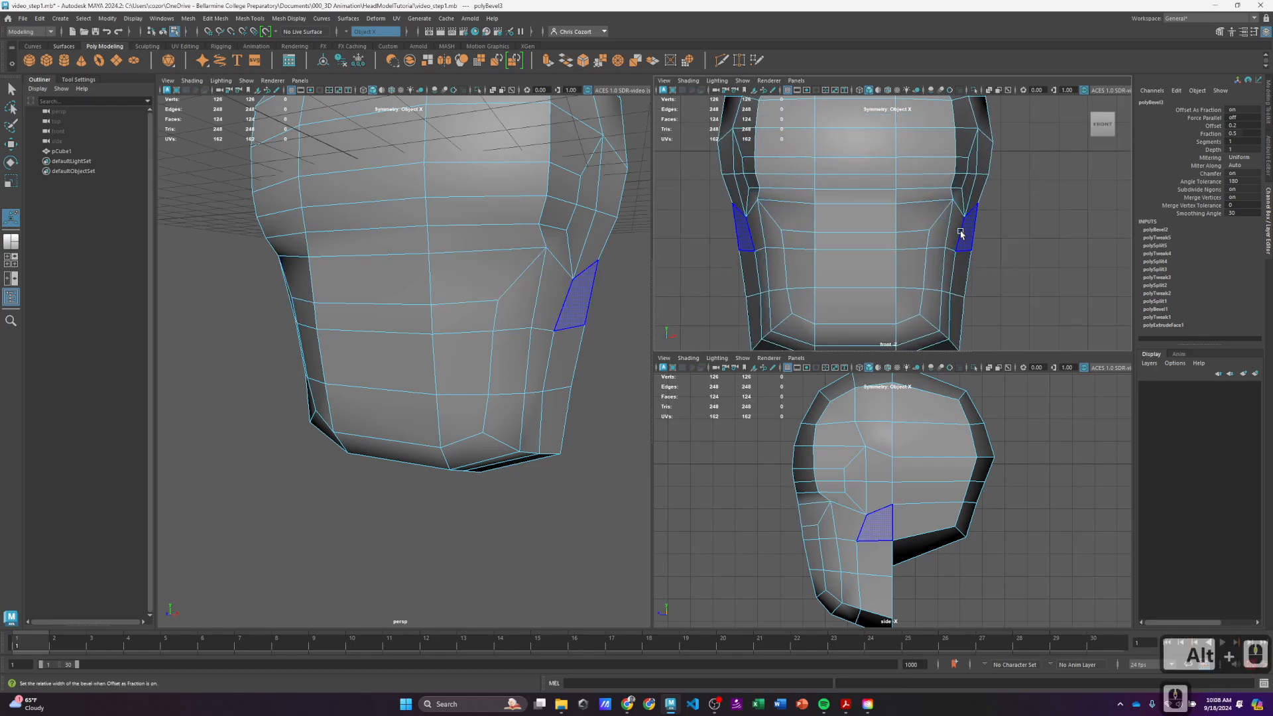
right_drag(904, 213, 882, 229)
click(944, 207)
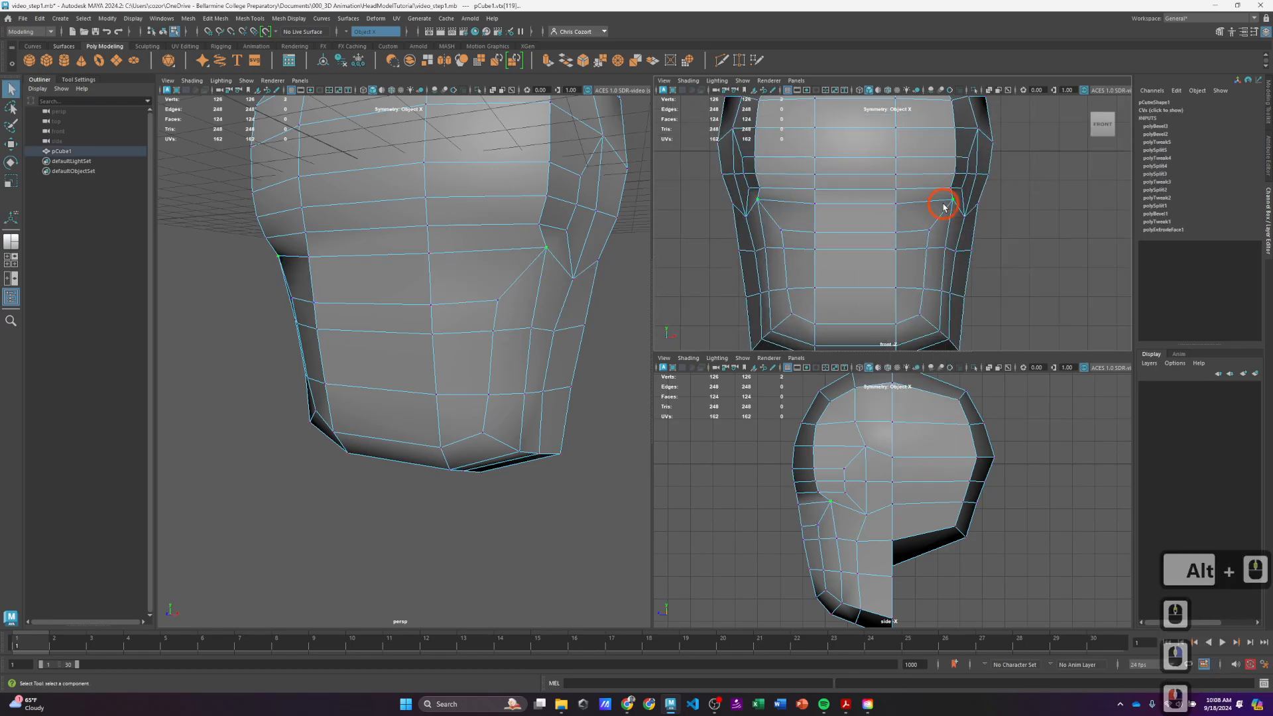
key(w)
drag(950, 200, 946, 214)
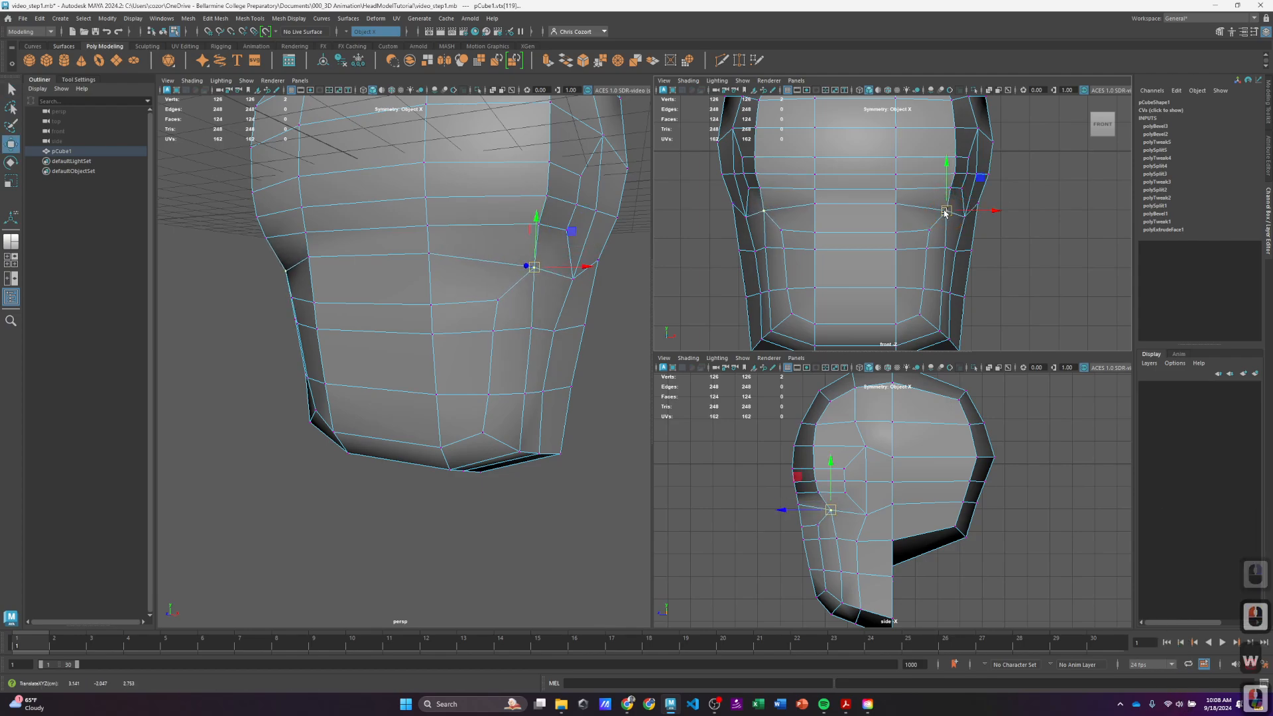
click(946, 213)
click(903, 217)
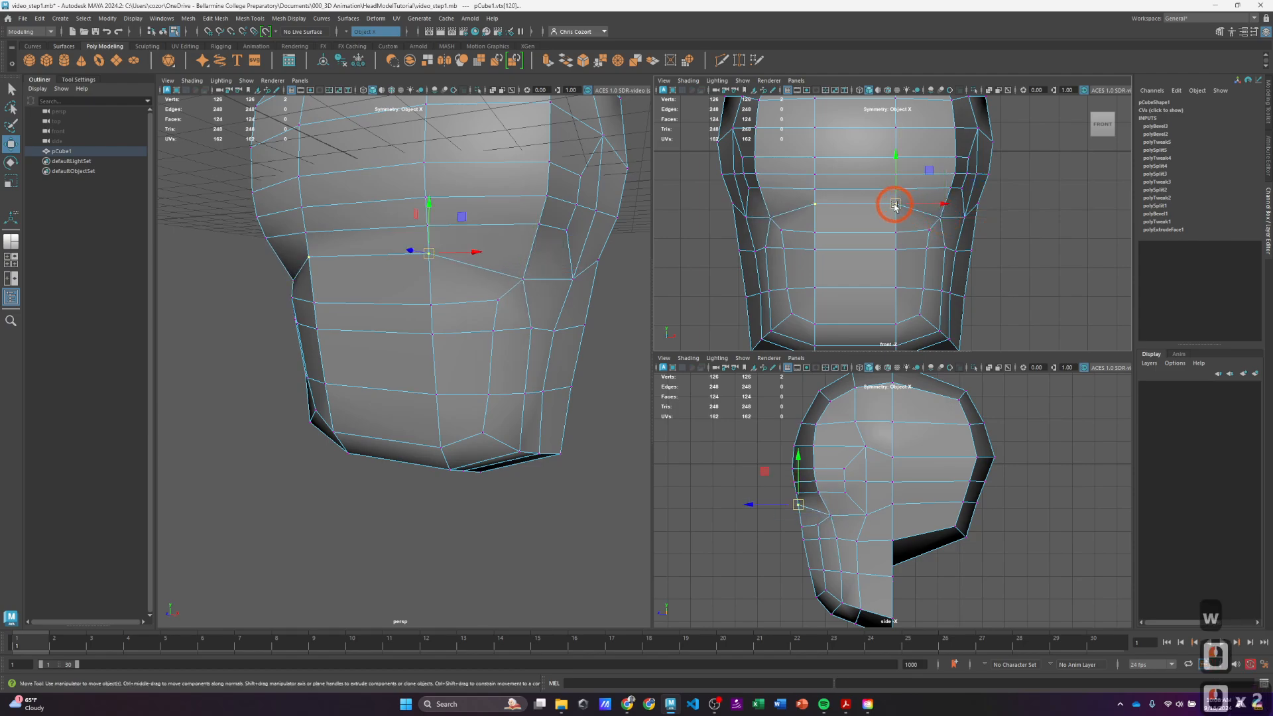
drag(894, 207, 895, 216)
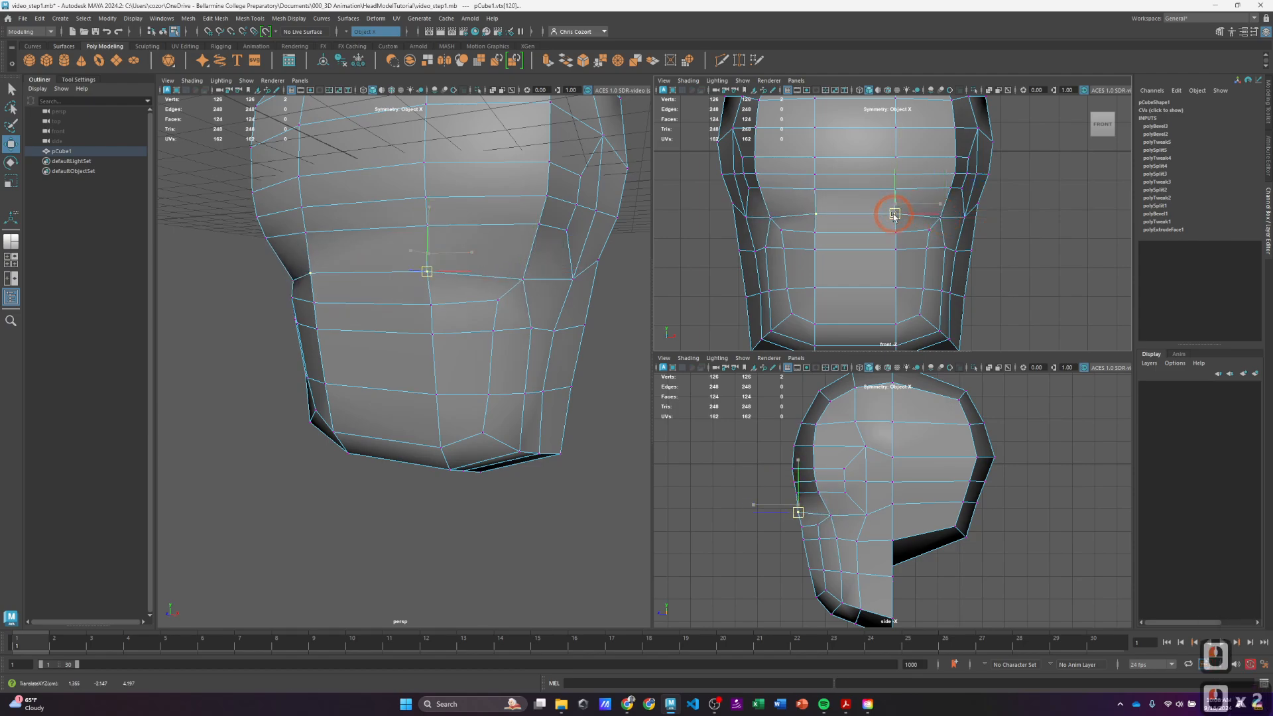
Reposition the mouth loop's inner upper corner vertices, the neighbouring side vertices and the eye loop's upper outer corner vertices in the front view.
click(788, 236)
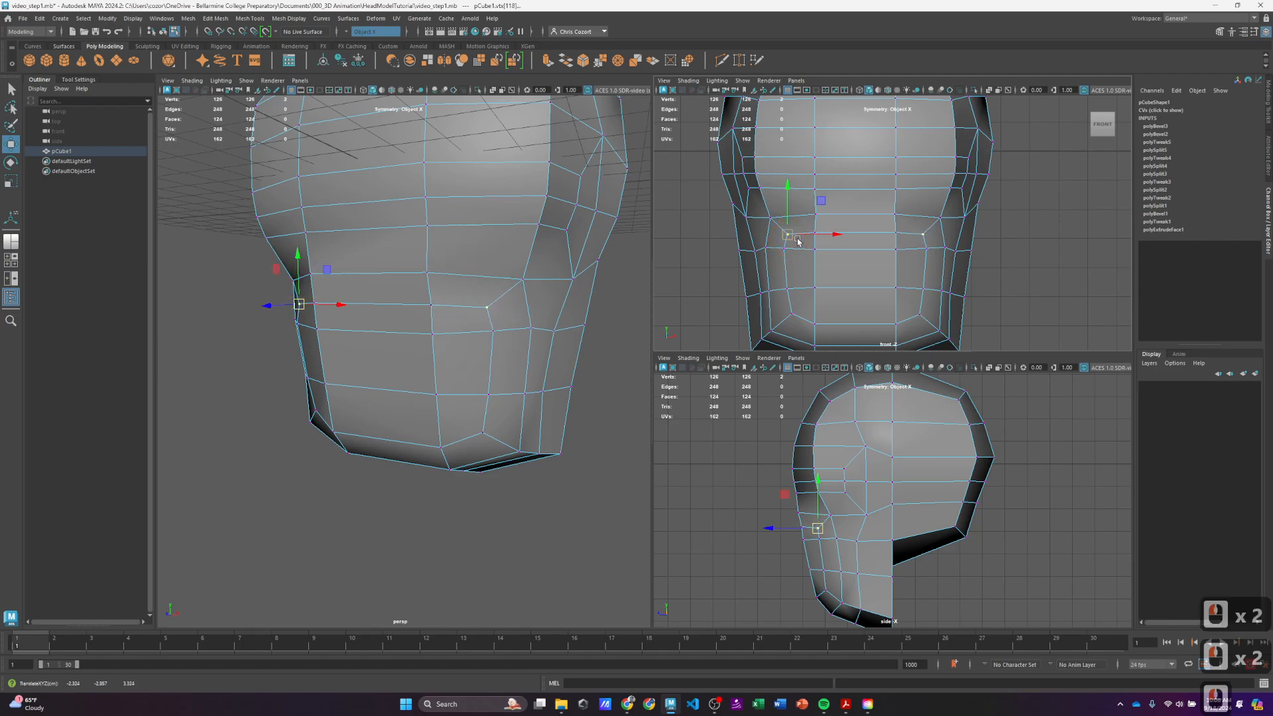
alt+middle_drag(797, 216, 804, 244)
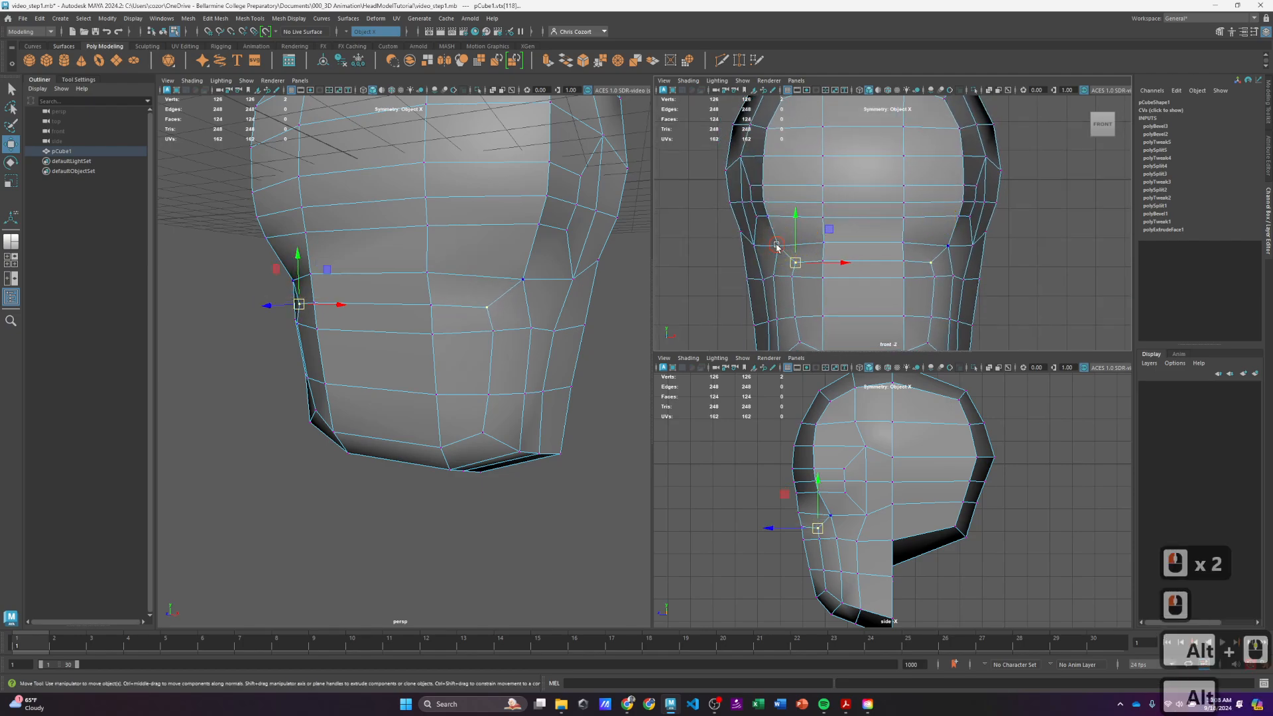
drag(778, 246, 775, 244)
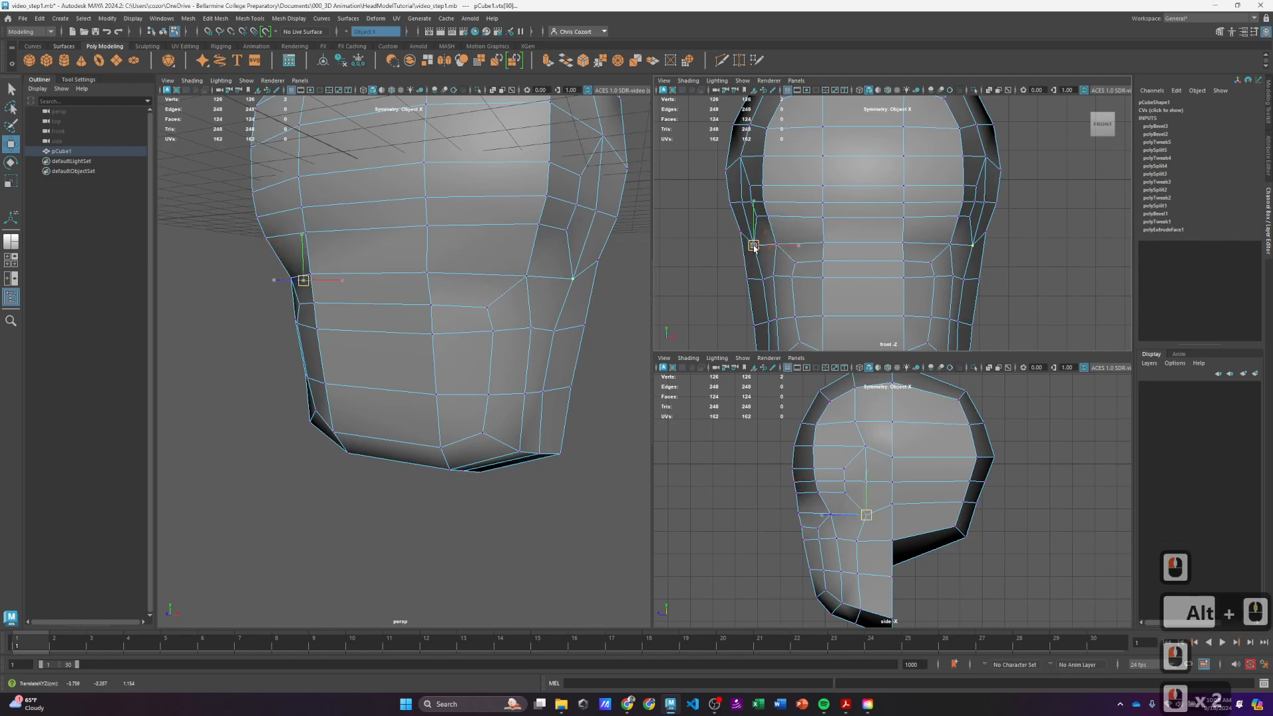
click(739, 157)
drag(739, 157, 745, 161)
In the side view, nudge the front vertices of the mouth loop's inner upper edge slightly to smooth the profile.
scroll(889, 518, up, 2)
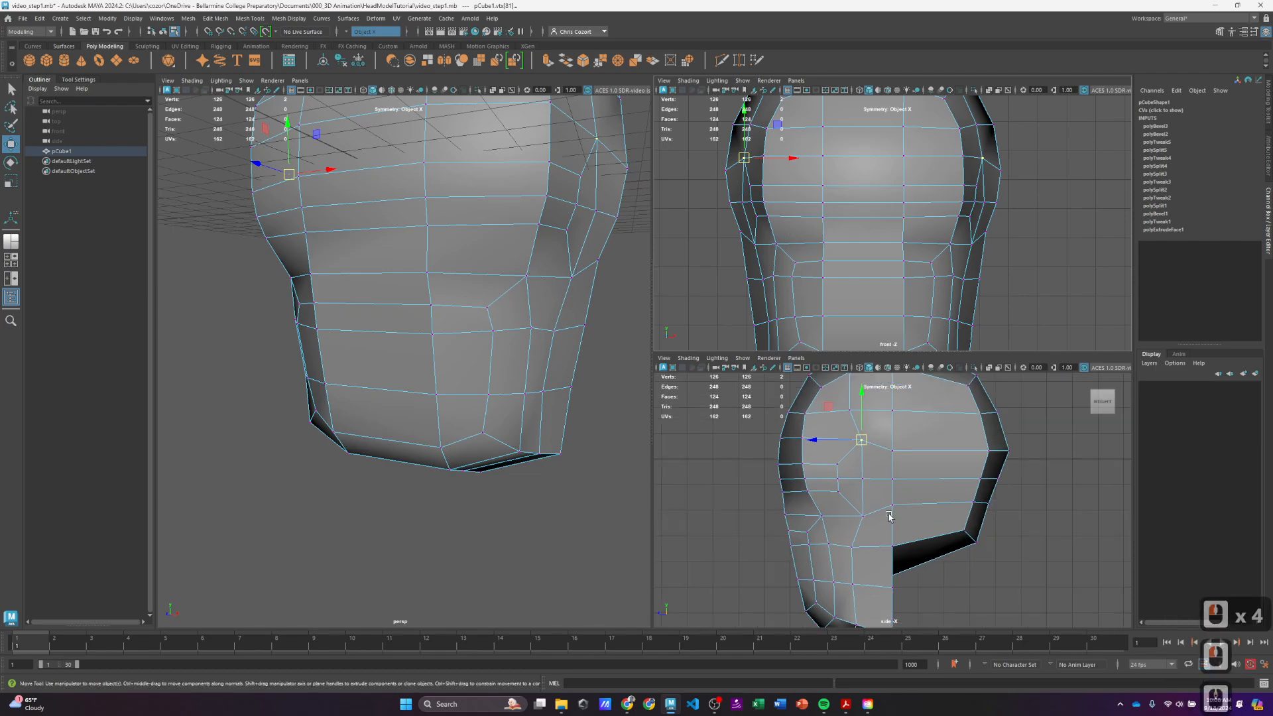
click(796, 527)
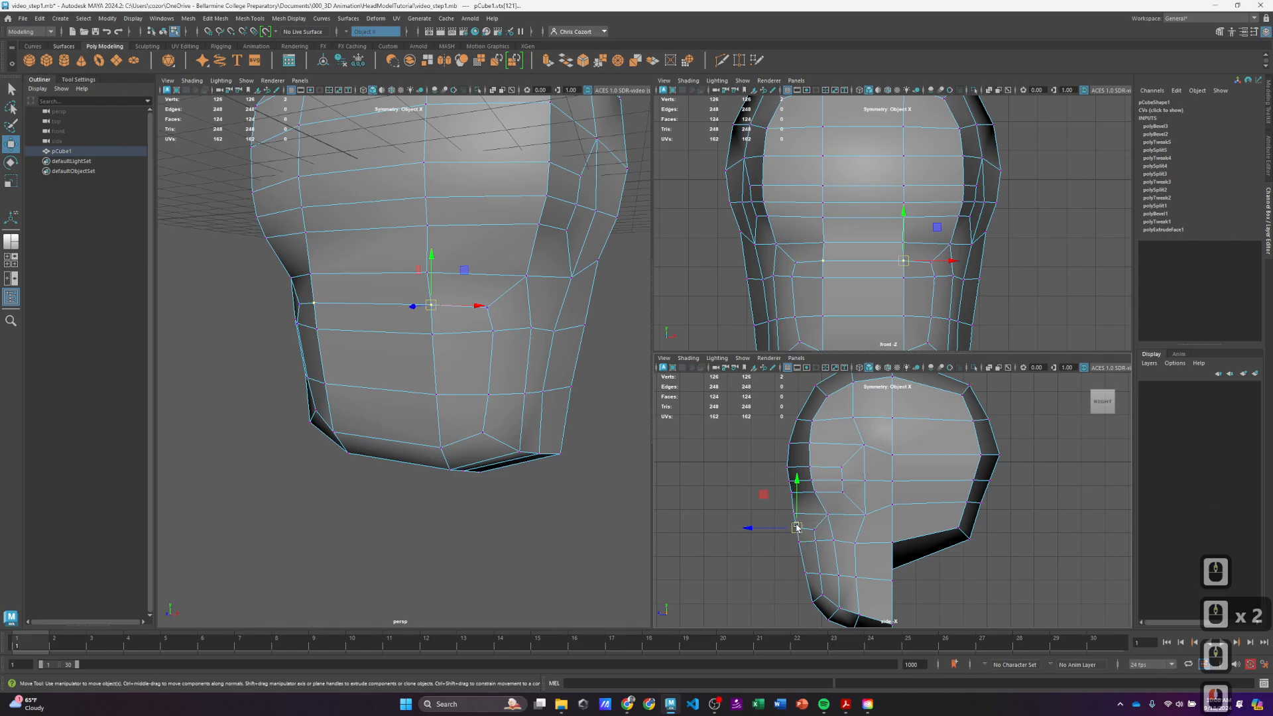
drag(796, 527, 796, 528)
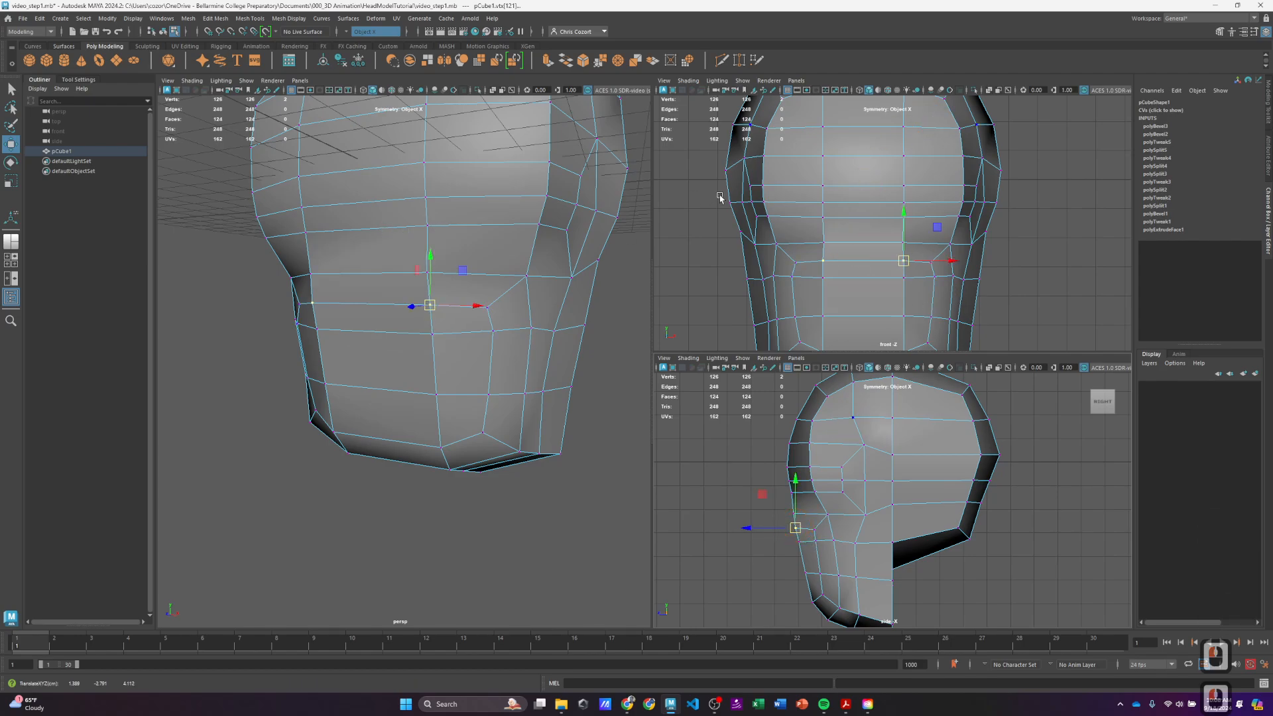